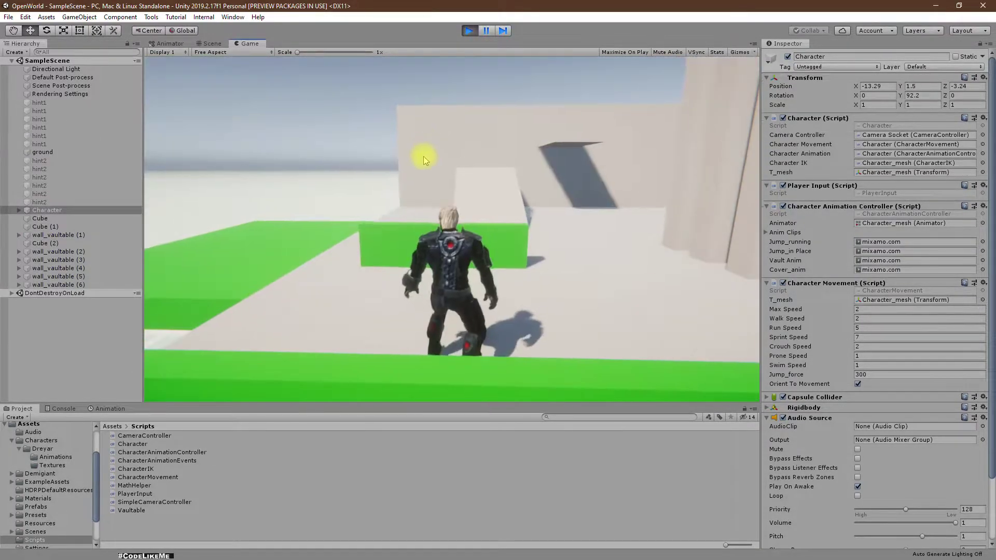
- Walk the character to the green wall, take cover and shuffle left and right along it
key("w")
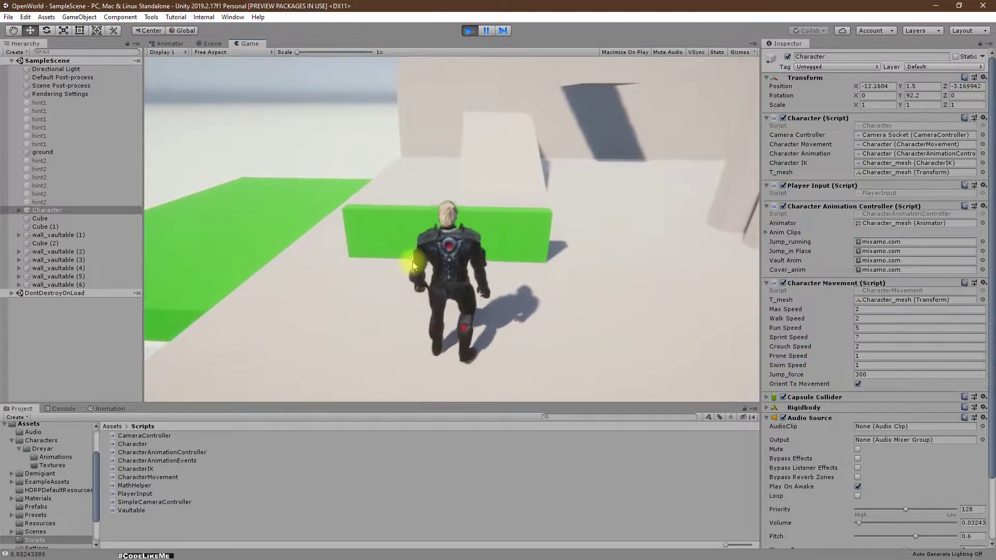
key("w")
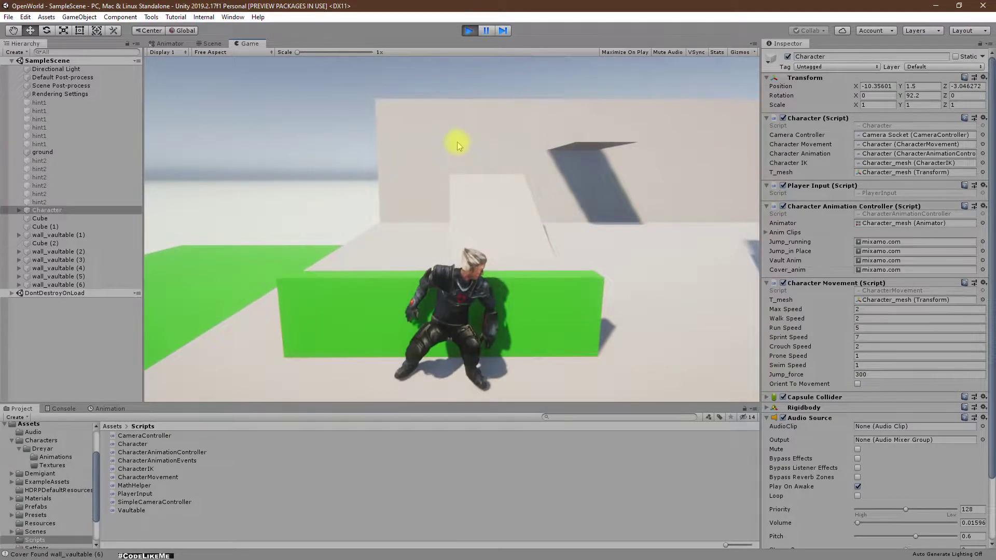
key("a")
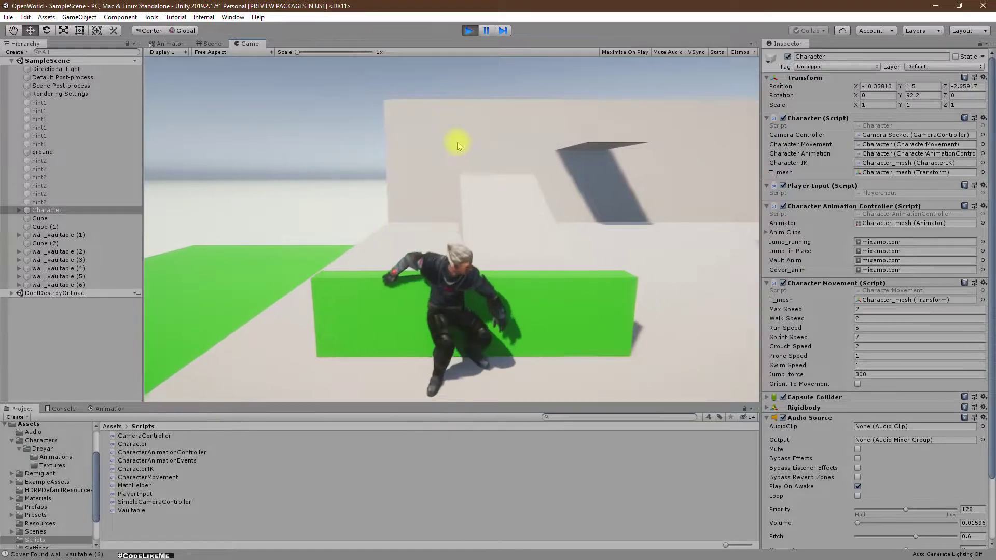
key("d")
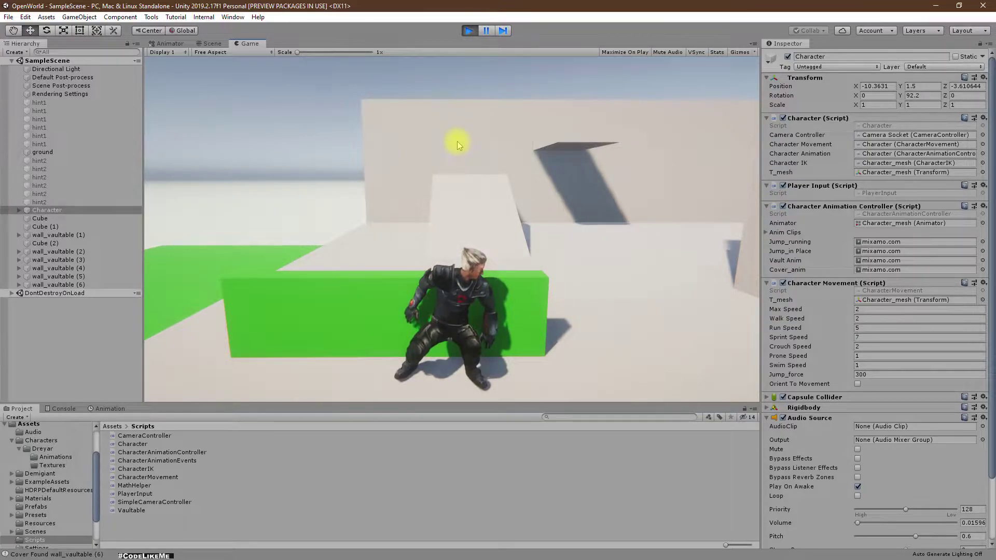
left_click(455, 145)
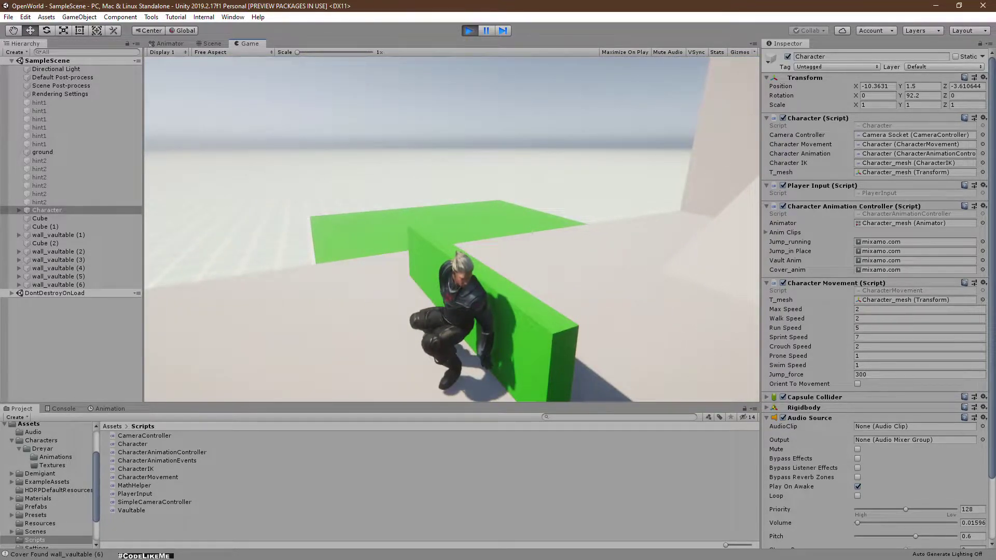
- Leave and re-take cover, then test shuffling along the wall with the camera turned
key("w")
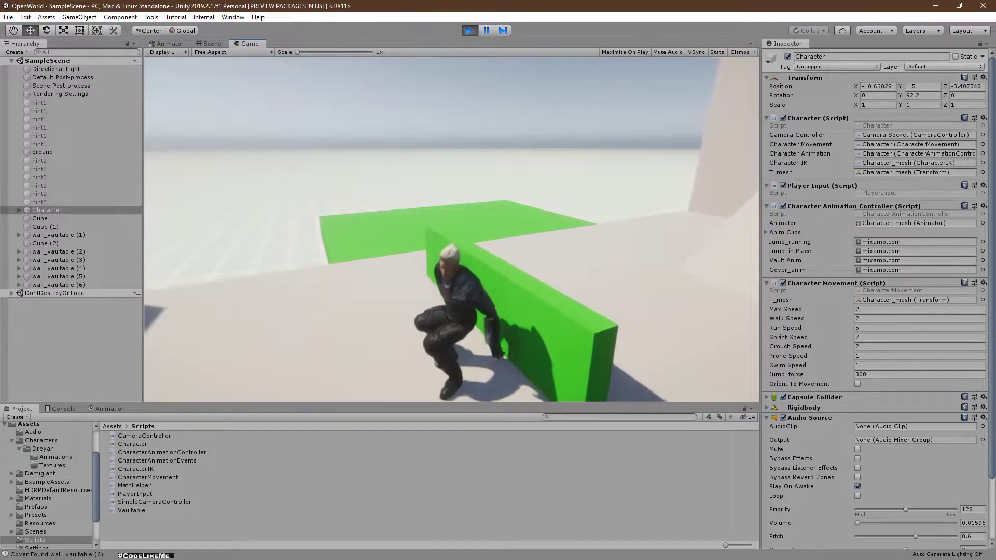
key("w")
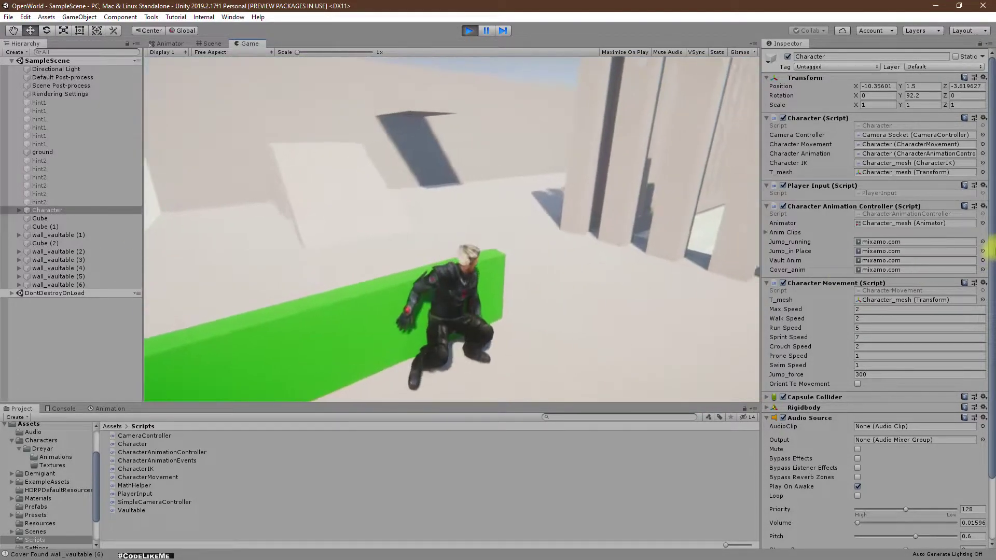
key("a")
key("a")
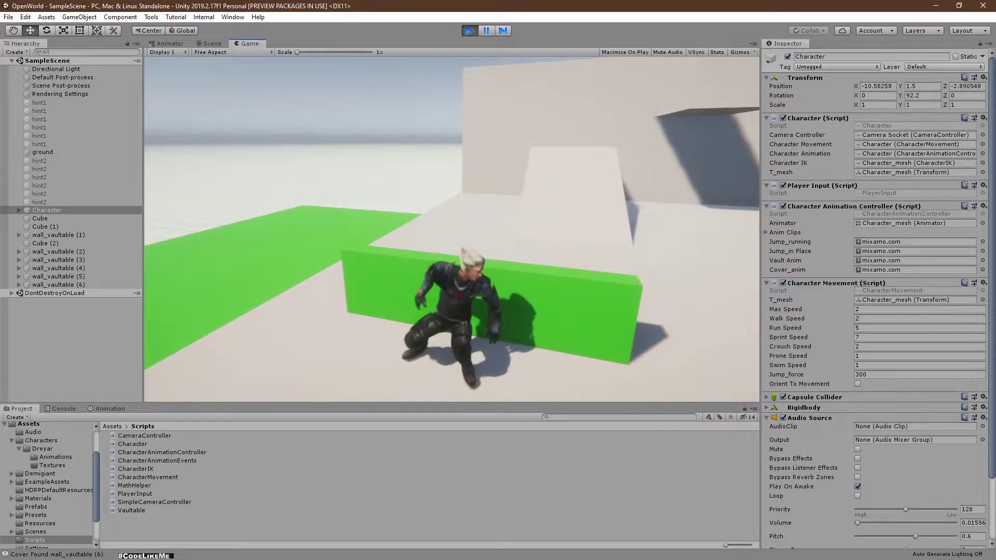
key("a")
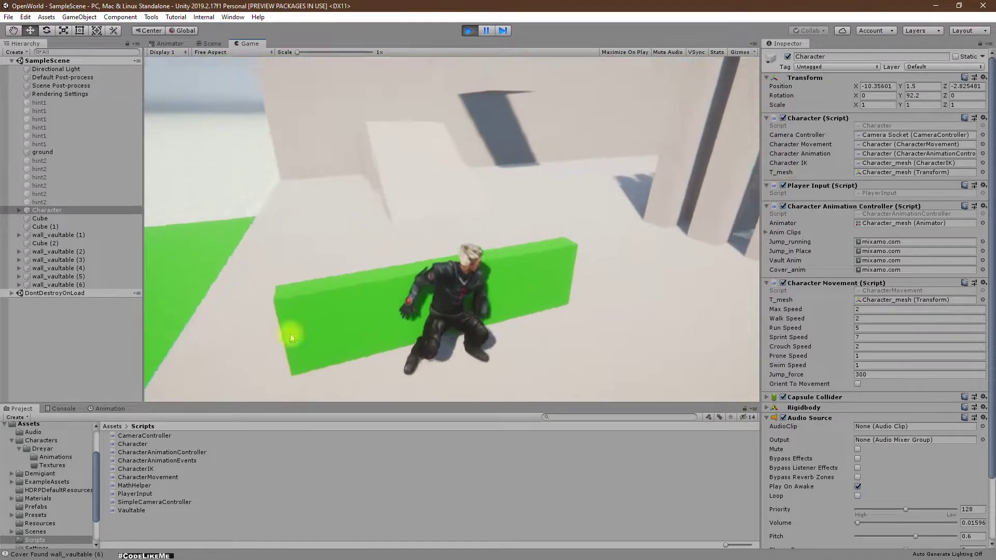
key("a")
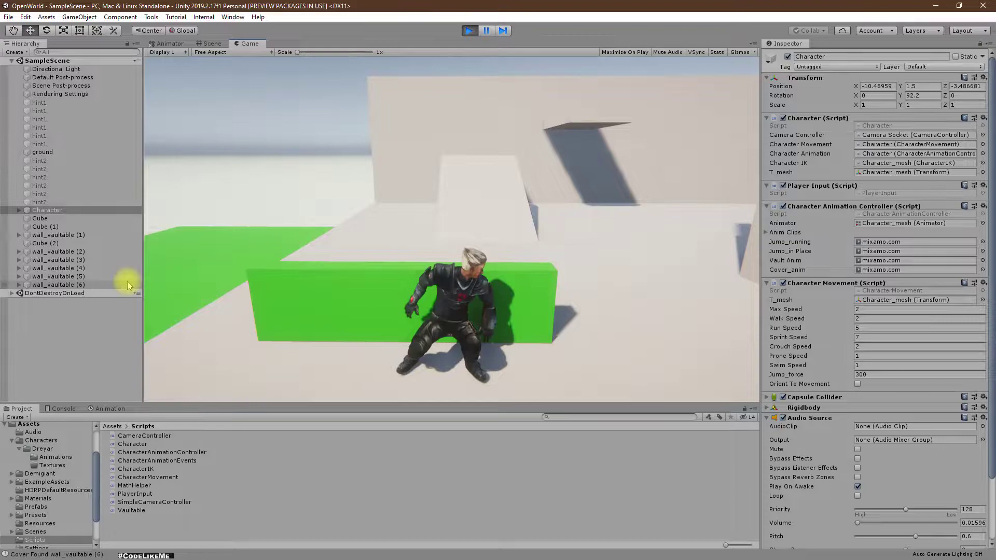
- Stop play mode, view the Character object's components and switch to Character.cs
key("ctrl+p")
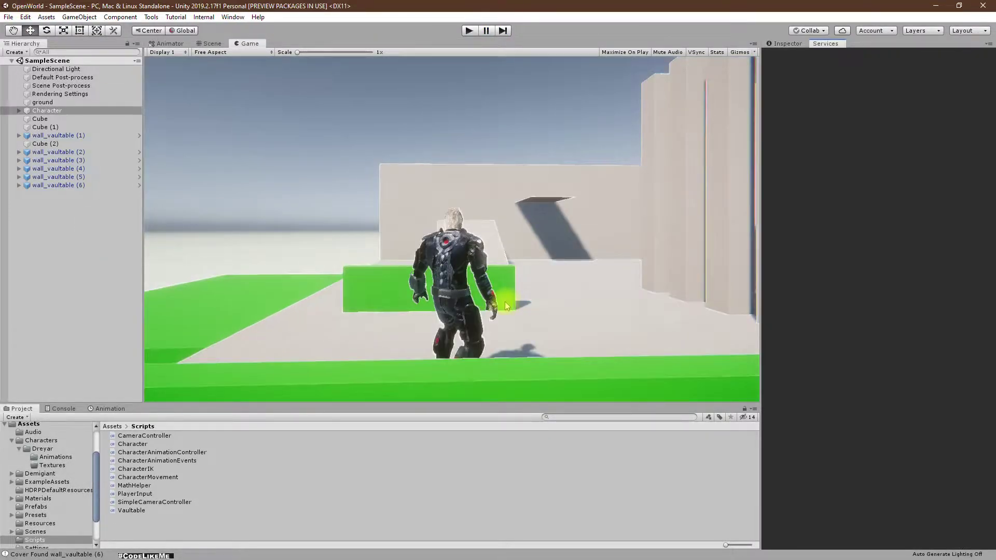
left_click(782, 44)
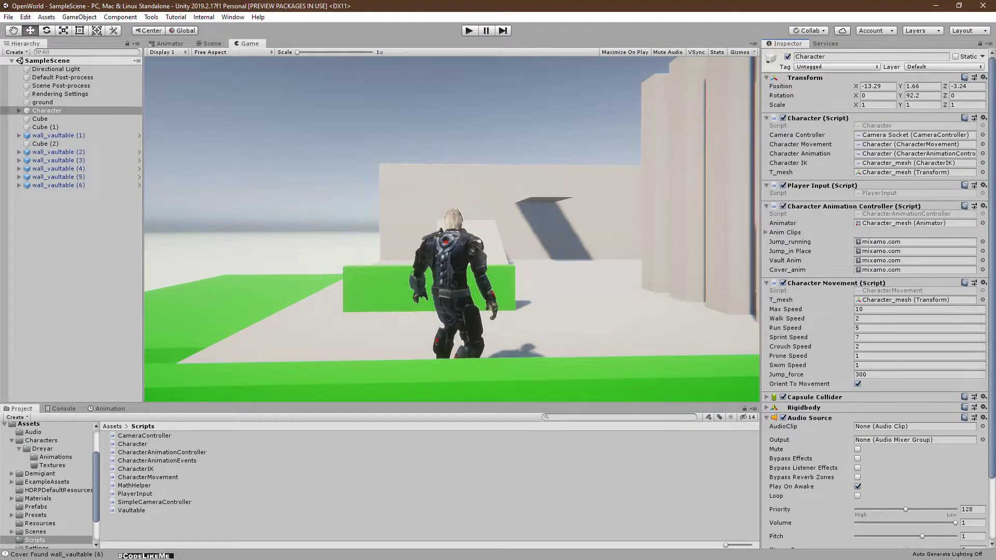
left_click(323, 392)
key("alt+Tab")
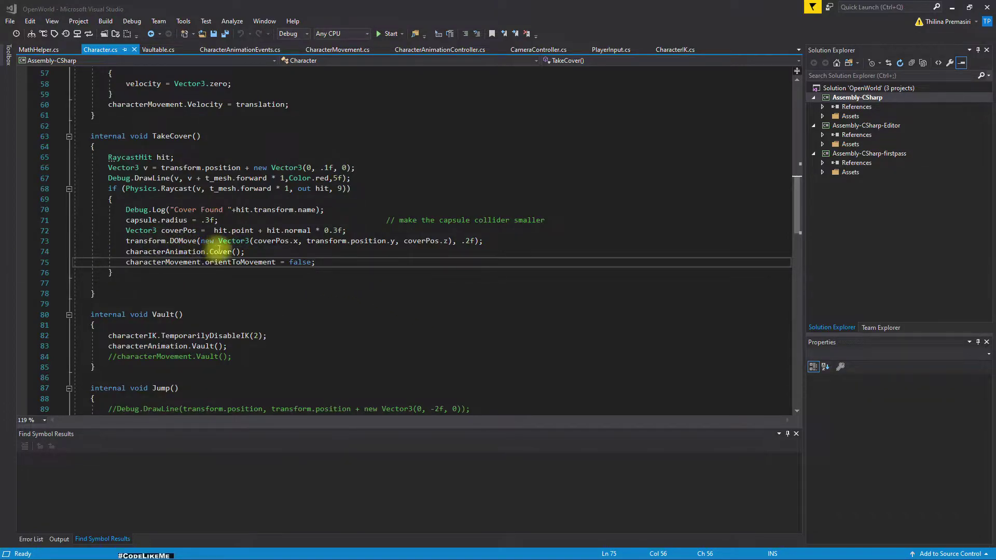
- Review the Cover call in TakeCover, then bring up the CharacterMovement script
left_click(222, 252)
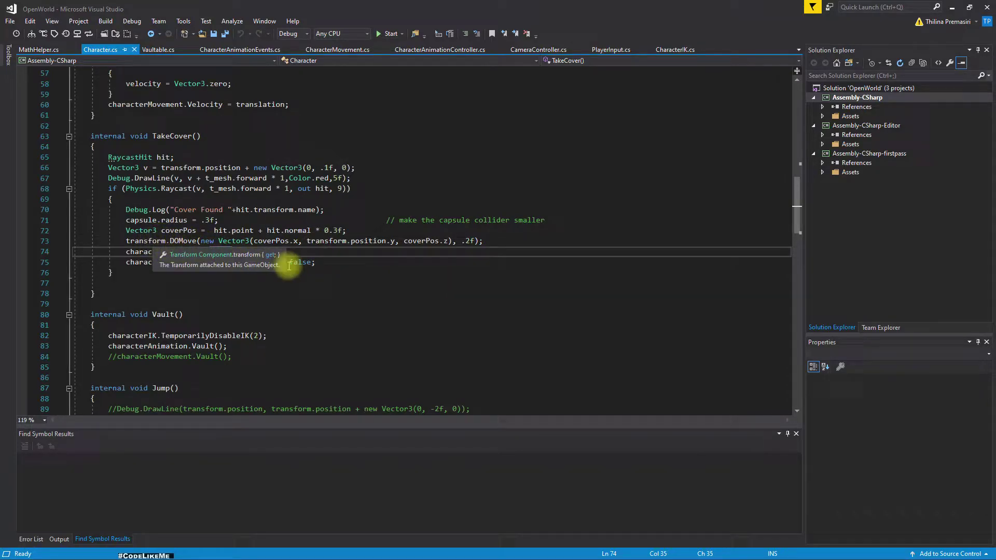
left_click(329, 263)
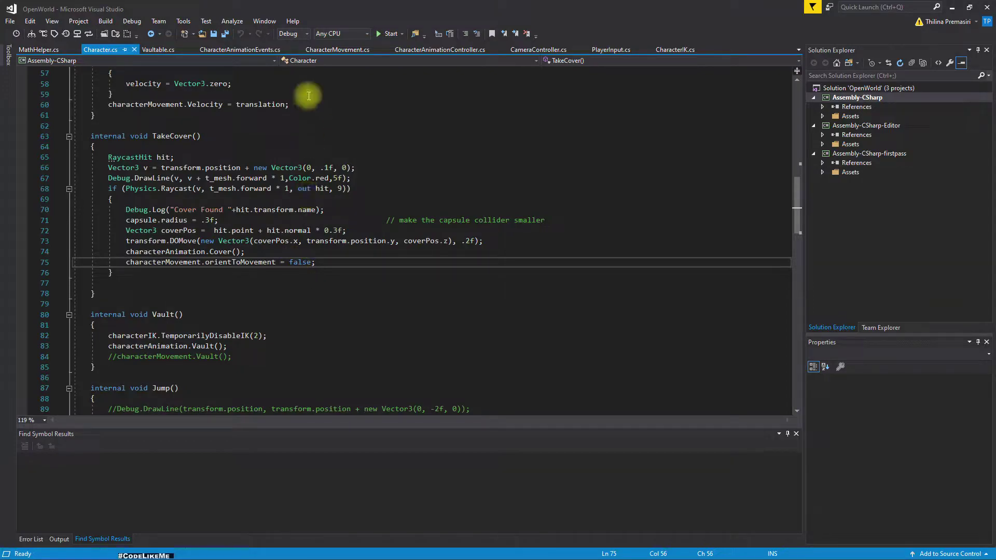
left_click(358, 51)
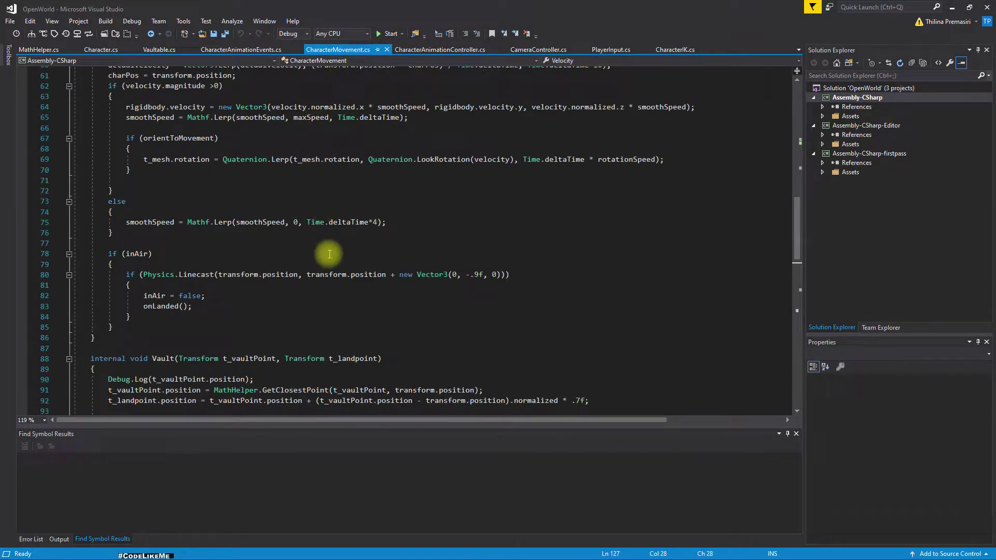
scroll(243, 196, "up", 1)
scroll(246, 194, "up", 2)
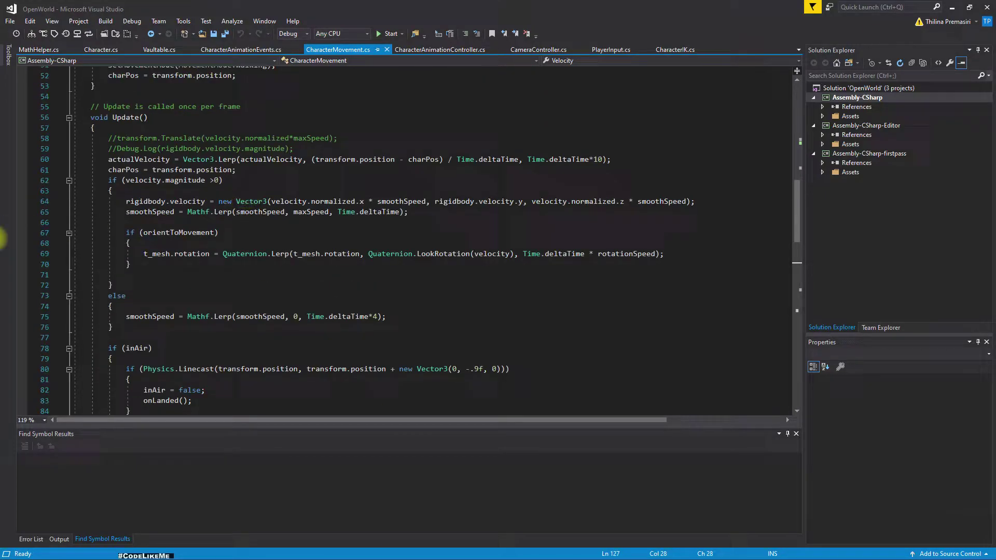
scroll(281, 227, "up", 2)
scroll(276, 225, "down", 4)
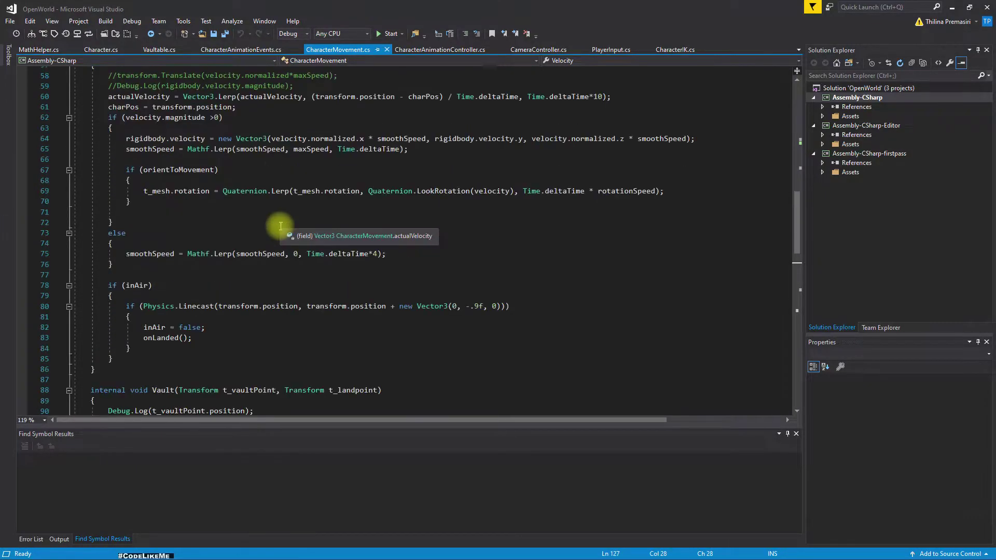
scroll(277, 224, "down", 5)
scroll(279, 225, "down", 4)
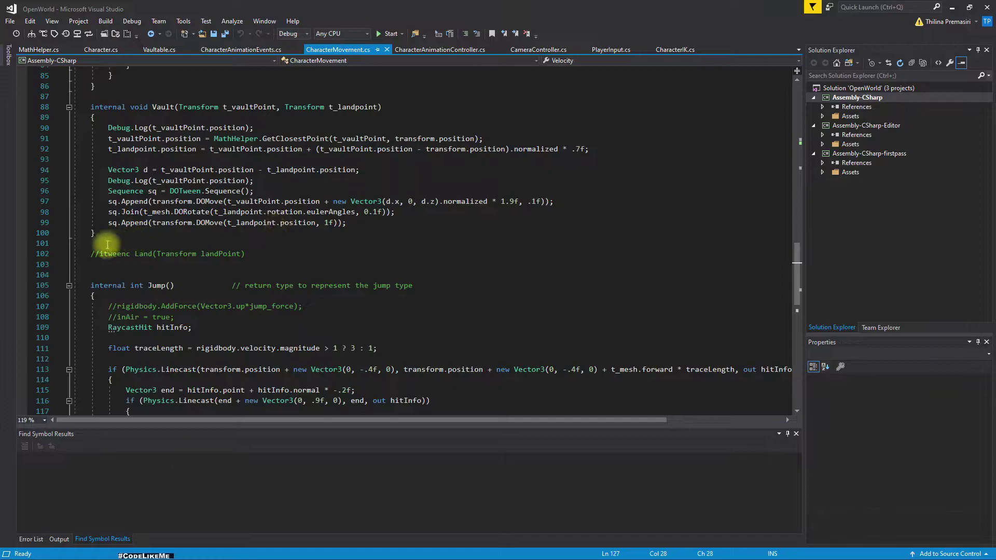
scroll(359, 233, "up", 1)
scroll(356, 231, "up", 5)
scroll(355, 231, "up", 3)
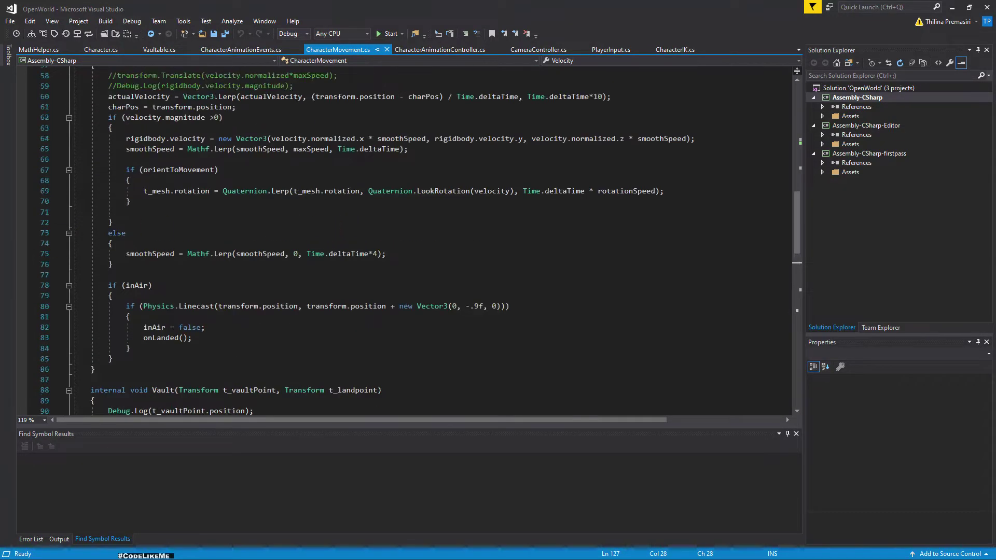
- Inspect PlayerInput's AddMovementInput call with its GetAxis arguments and jump to its definition in Character.cs
key("ctrl+minus")
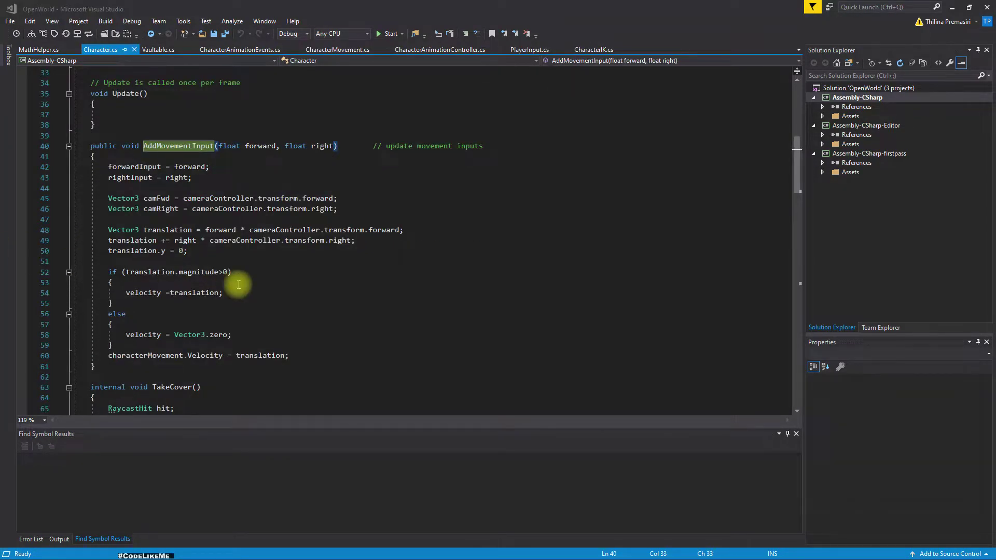
left_click(529, 50)
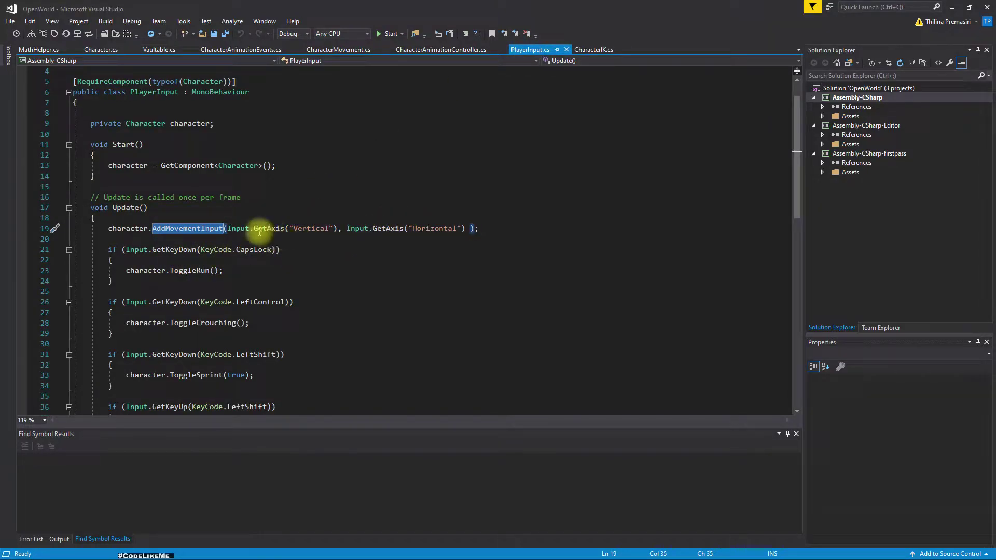
left_click(234, 227)
left_click_drag(228, 226, 457, 228)
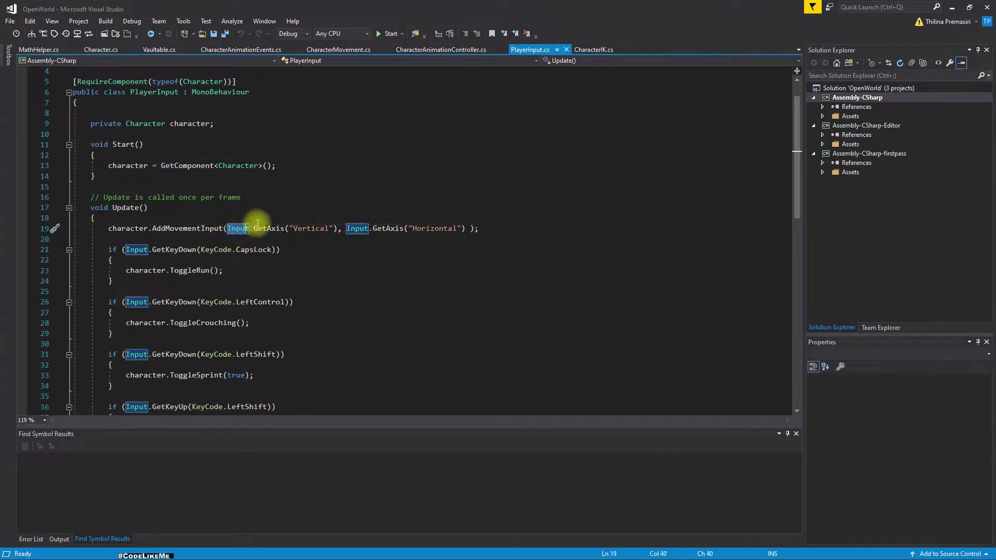
left_click(294, 270)
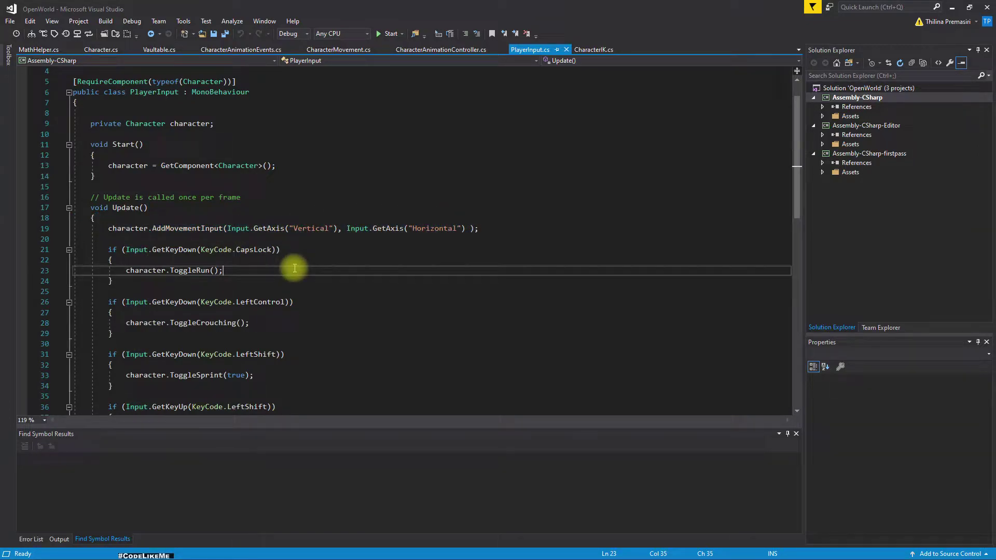
left_click(184, 233, "ctrl")
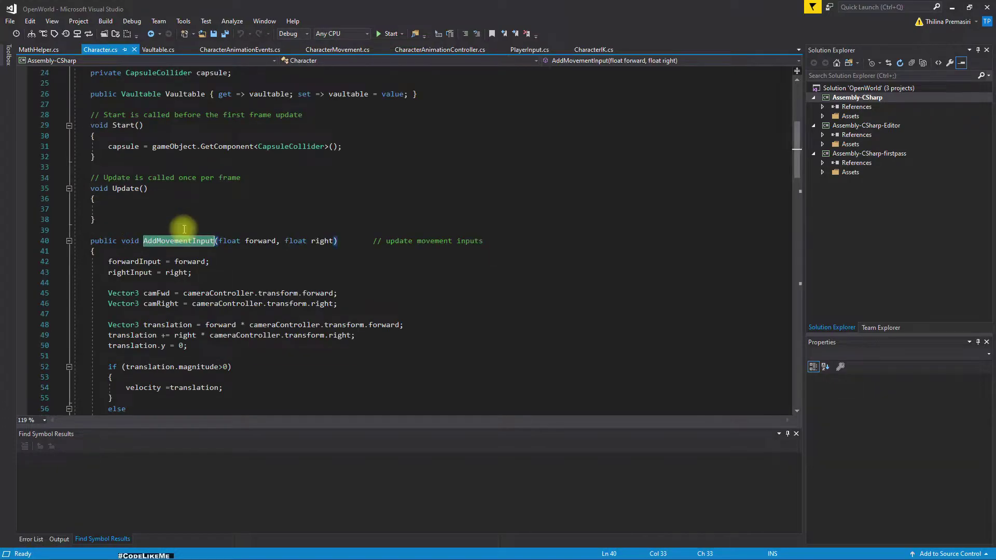
scroll(206, 236, "down", 2)
scroll(207, 237, "down", 3)
scroll(123, 290, "up", 2)
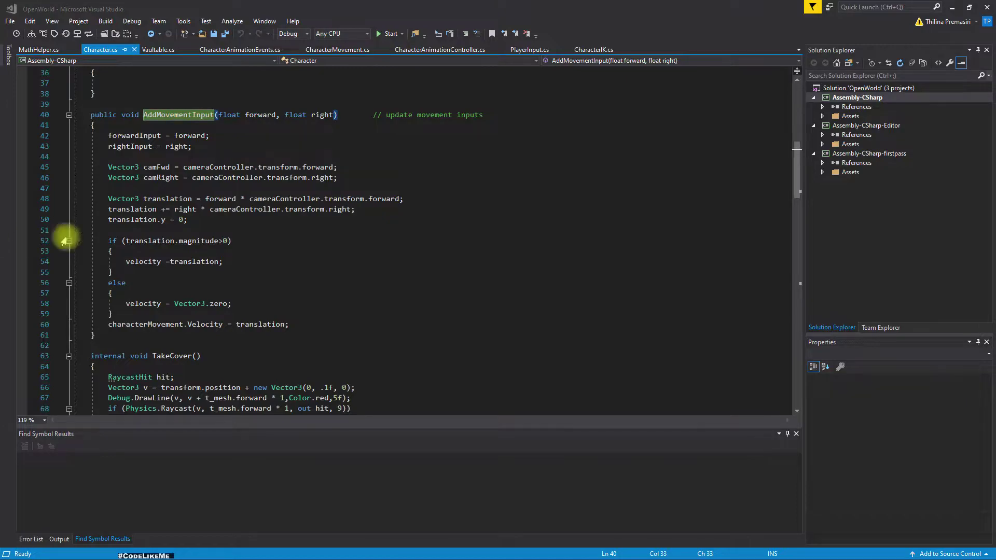
- Select the entire AddMovementInput method in Character.cs
left_click(95, 335)
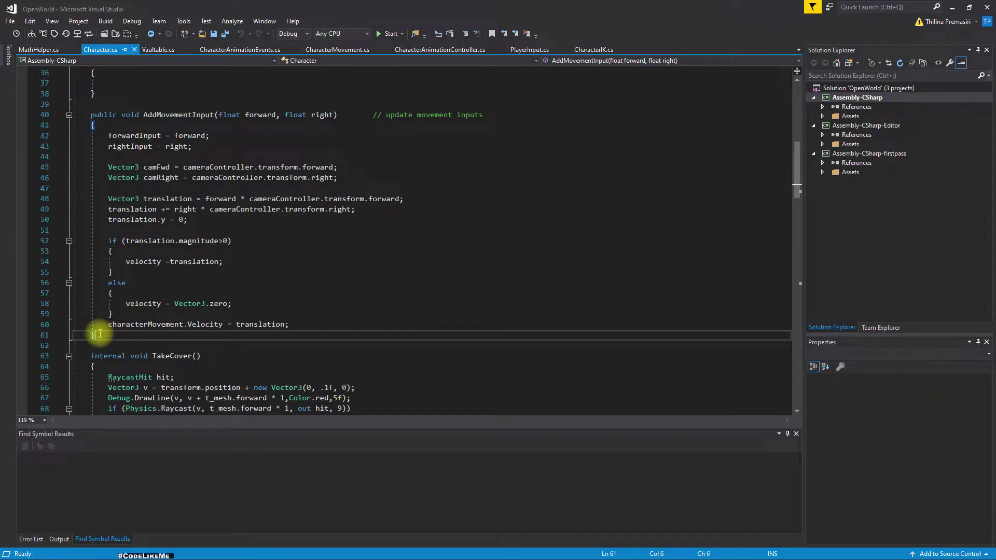
left_click_drag(95, 335, 13, 115)
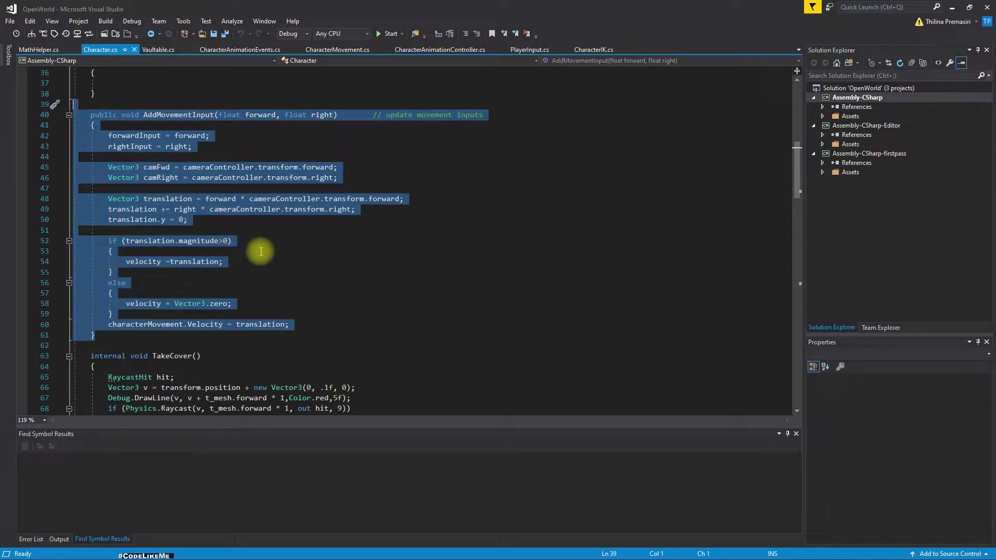
- Cut AddMovementInput from Character.cs and collapse CharacterMovement's methods to their definitions
key("Delete")
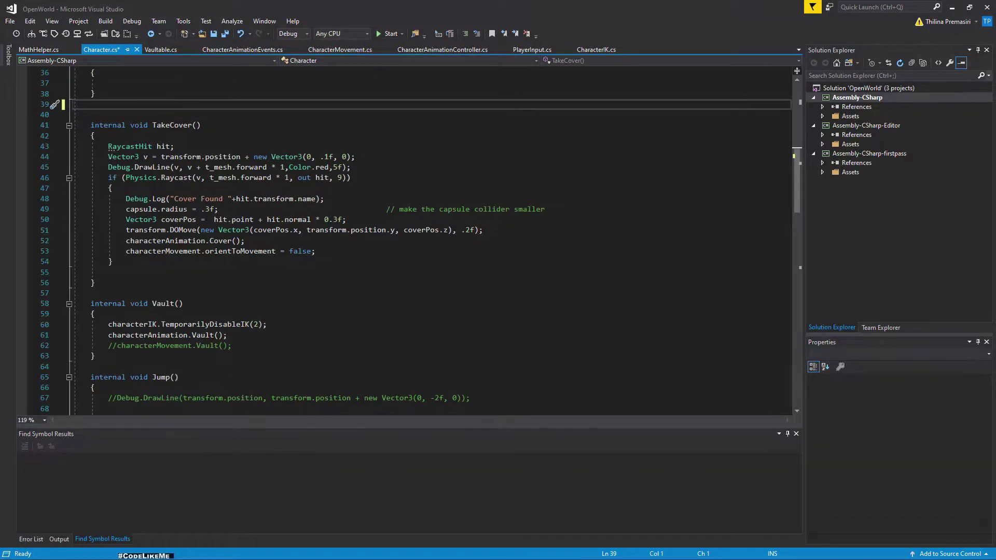
left_click(327, 53)
scroll(223, 178, "down", 5)
scroll(163, 200, "down", 8)
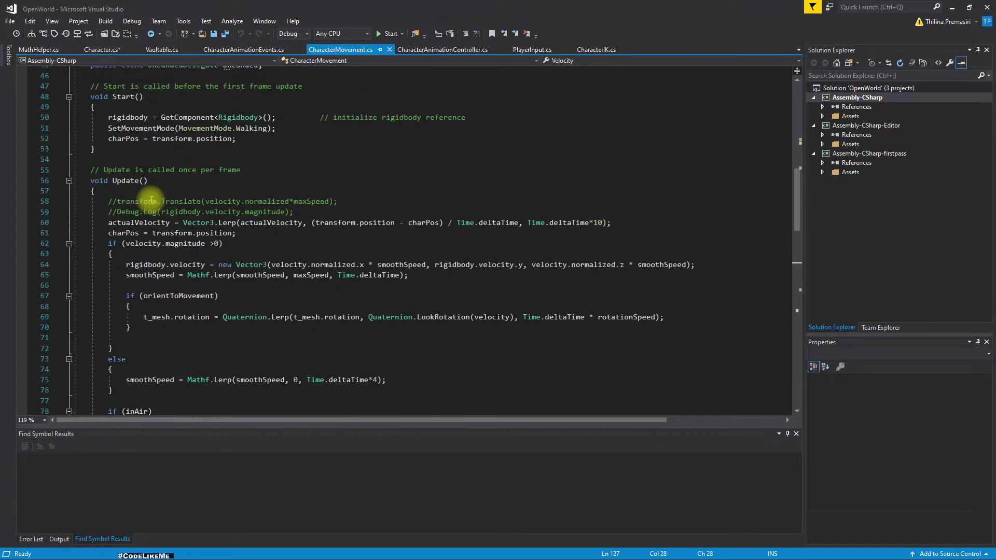
scroll(147, 181, "down", 2)
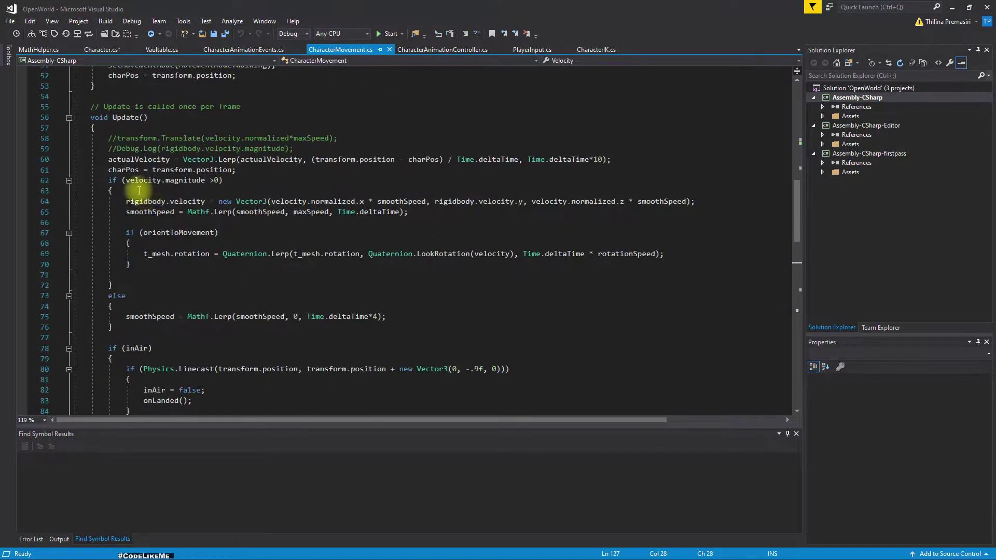
left_click(69, 117)
right_click(454, 118)
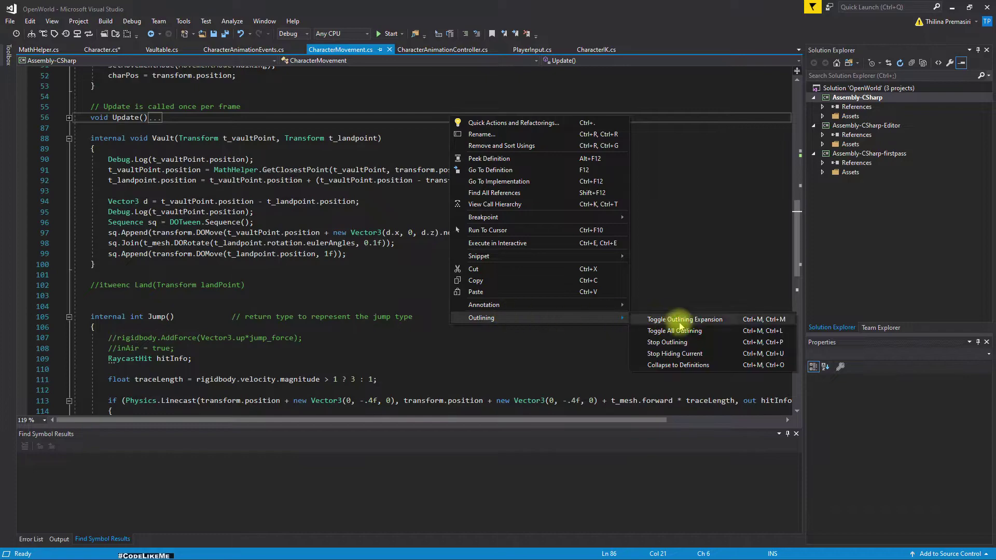
mouse_move(481, 318)
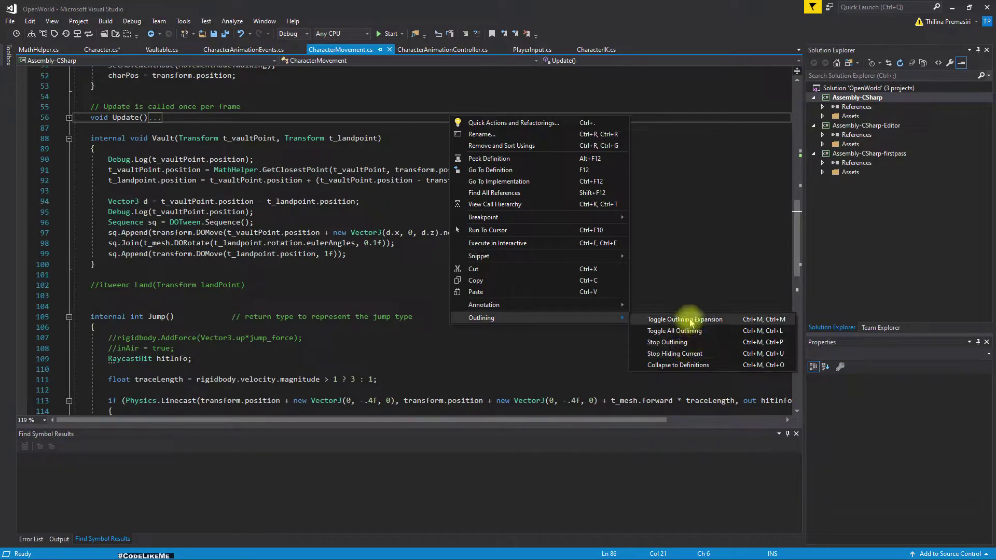
left_click(691, 365)
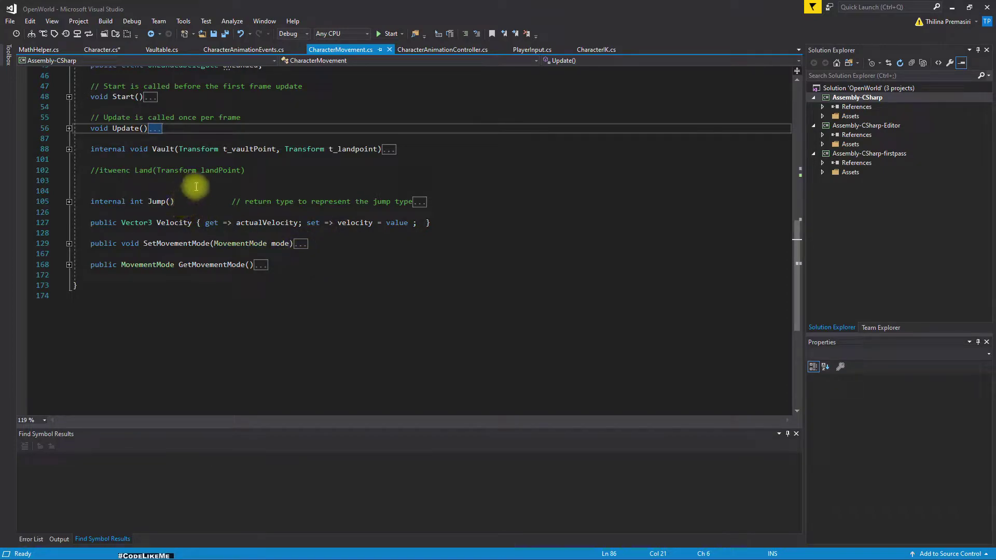
- Paste AddMovementInput over the commented itweenc Land line in CharacterMovement
left_click_drag(247, 169, 92, 170)
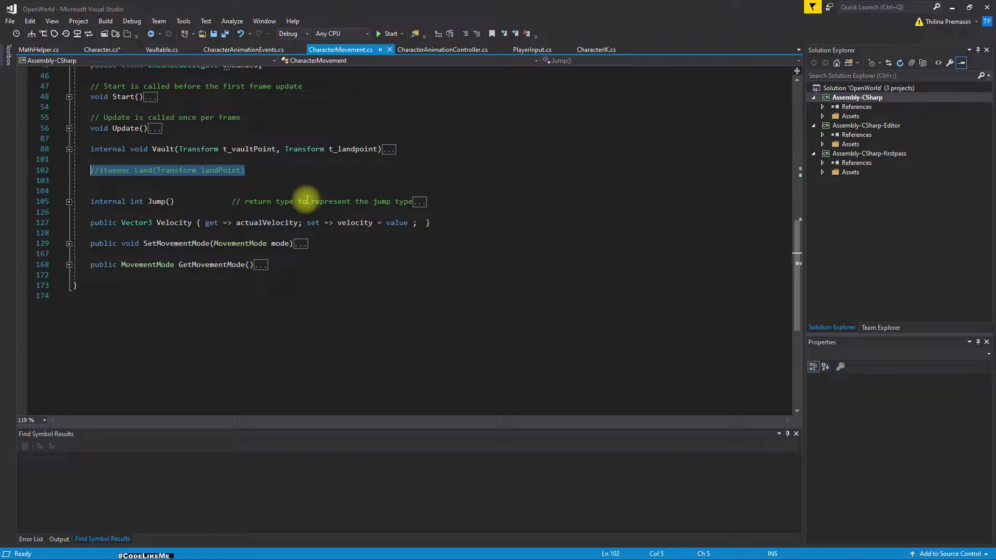
type("public void AddMovementInput(float forward, float right)        // update movement inputs     {         forwardInput = forward;         rightInput = right;          Vector3 camFwd = cameraController.transform.forward;         Vector3 camRight = cameraController.transform.right;          Vector3 translation = forward * cameraController.transform.forward;         translation += right * cameraController.transform.right;         translation.y = 0;          if (translation.magnitude > 0)         {             velocity = translation;         }         else         {             velocity = Vector3.zero;         }         characterMovement.Velocity = translation;     }")
scroll(226, 175, "down", 2)
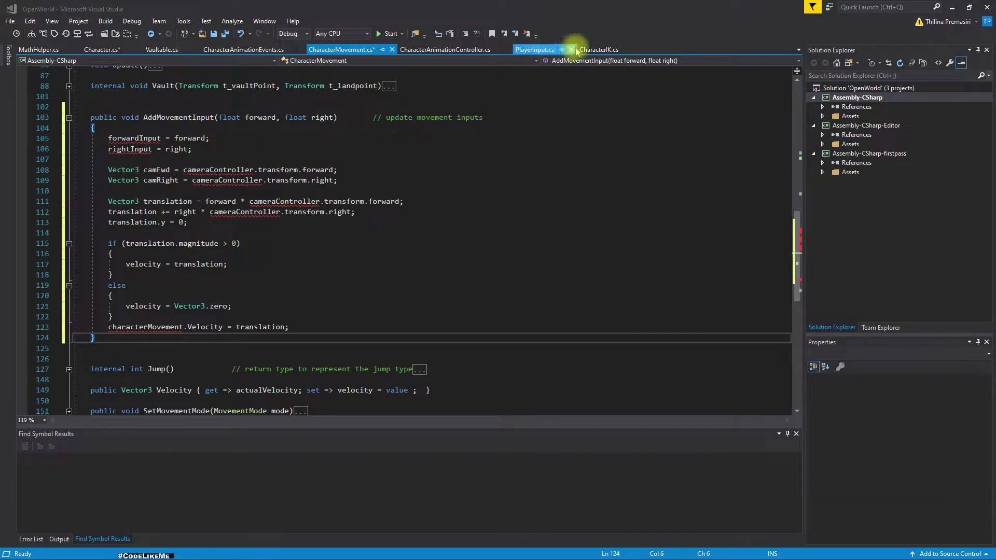
left_click(537, 49)
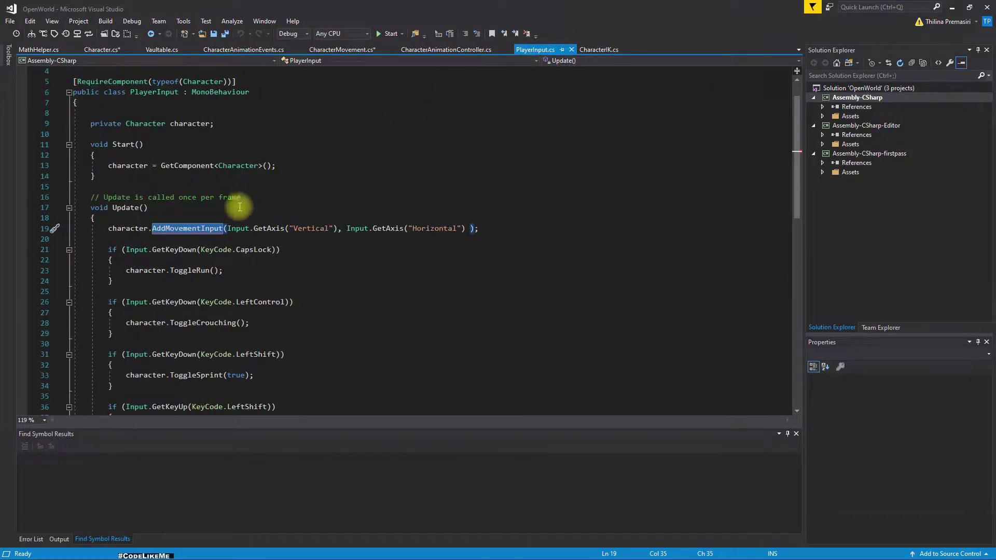
- Change PlayerInput line 19 to call character.characterMovement.AddMovementInput and view its definition
left_click(146, 228)
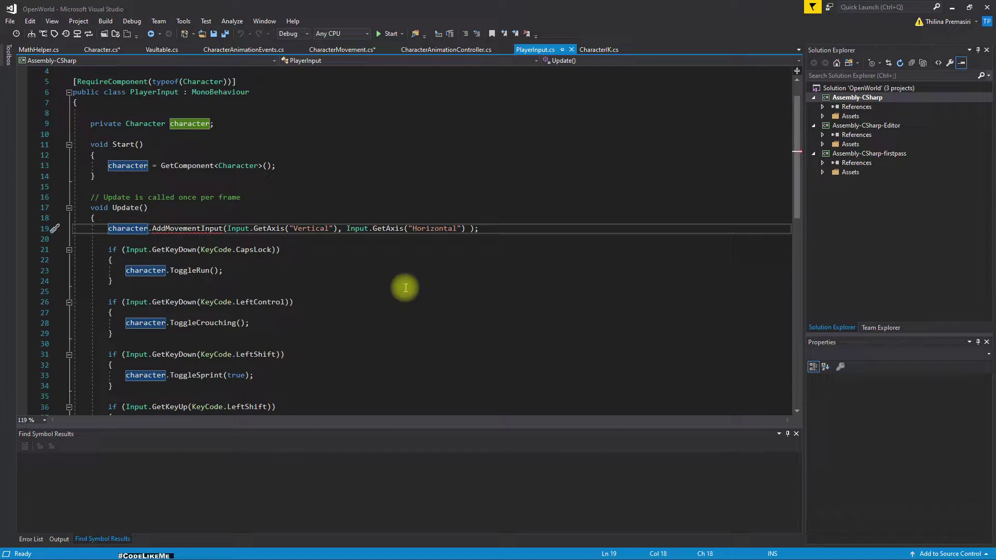
type(".")
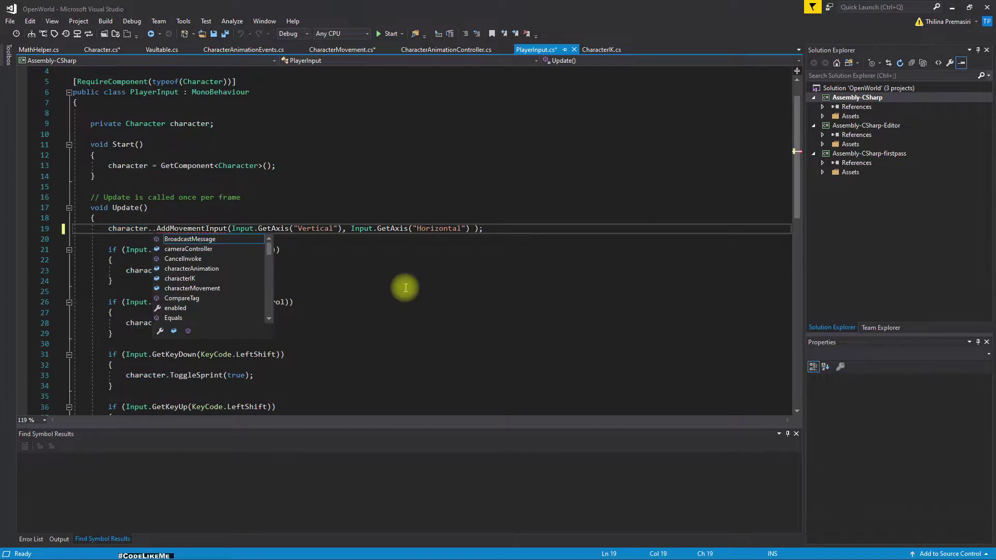
key("Escape")
type("CHAR")
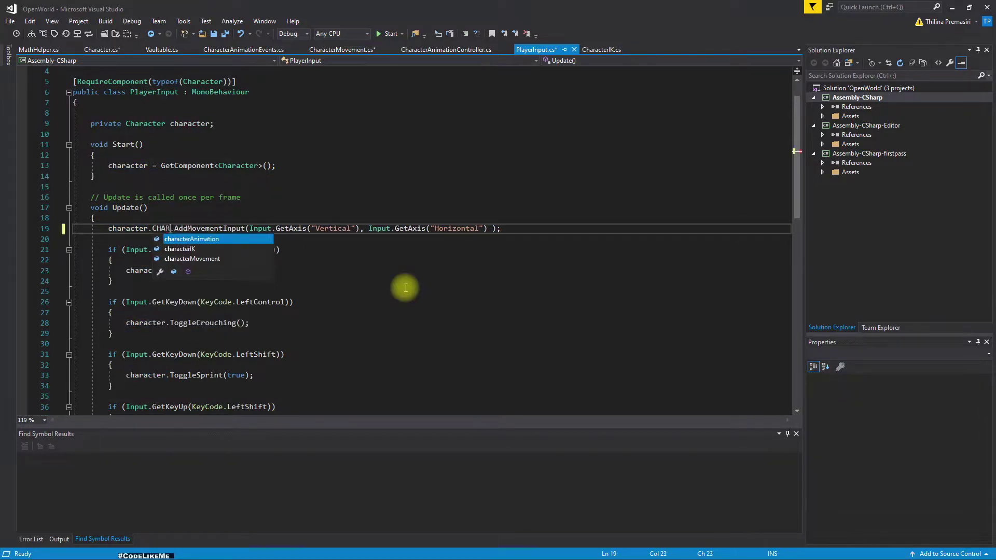
type("ACTER")
key("Down")
key("Down")
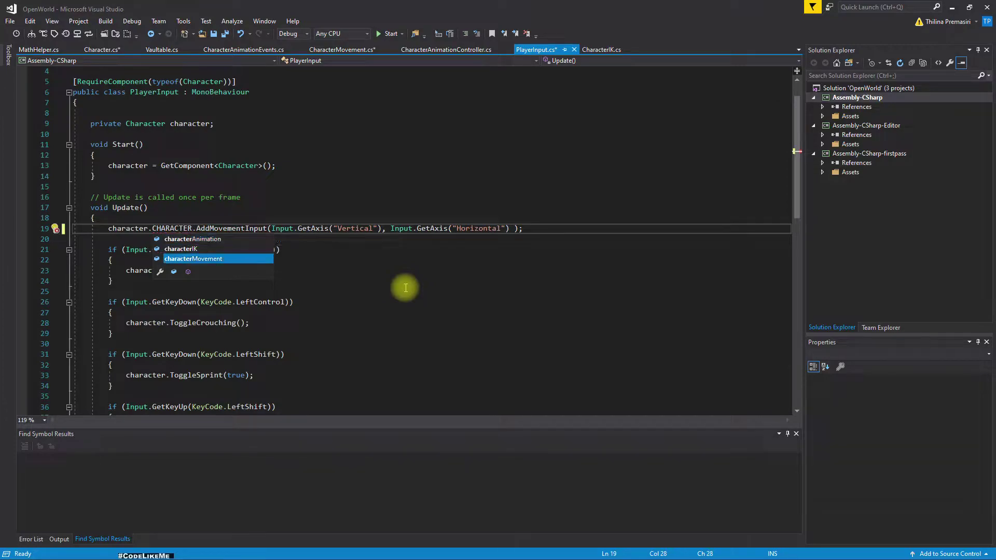
key("Tab")
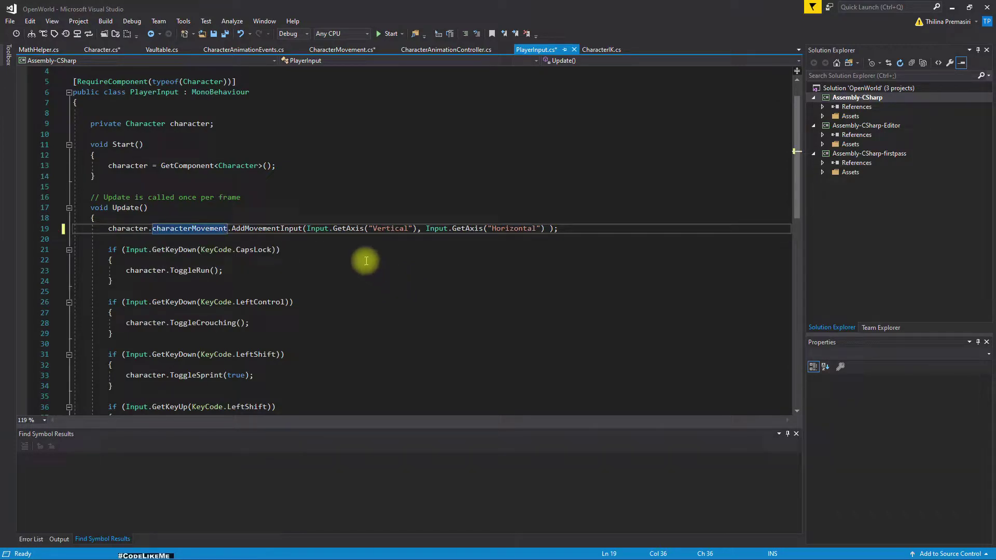
left_click(278, 228, "ctrl")
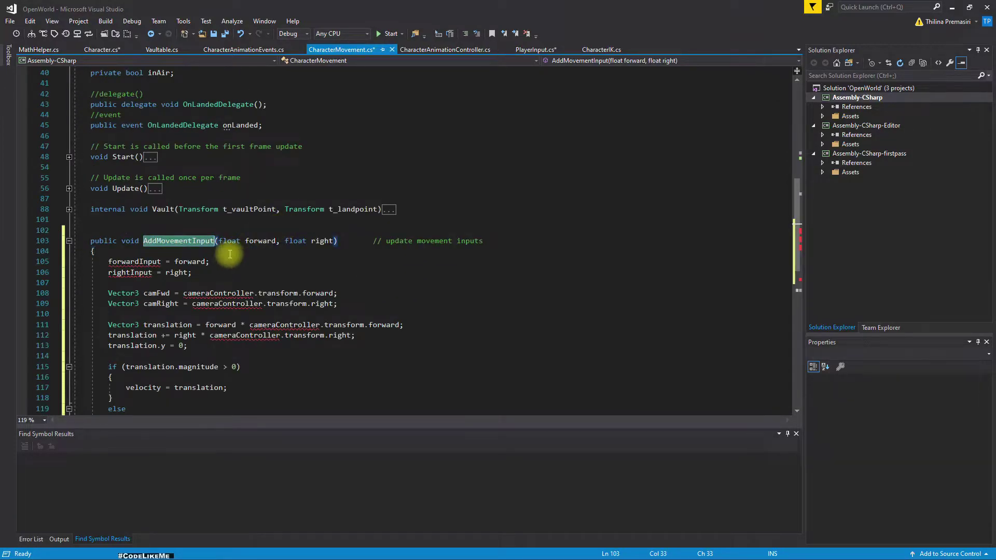
scroll(244, 241, "down", 3)
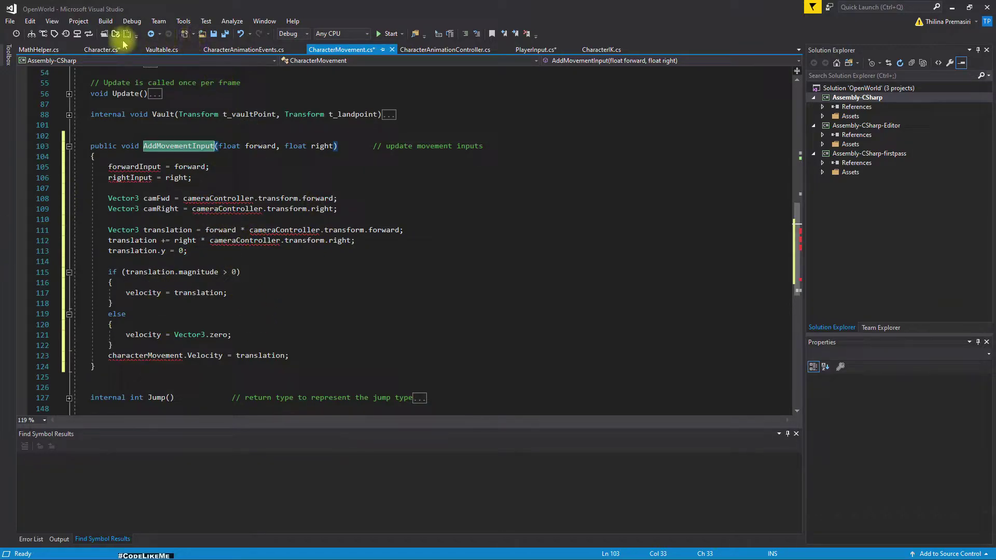
left_click(101, 48)
scroll(201, 186, "up", 1)
scroll(200, 188, "up", 4)
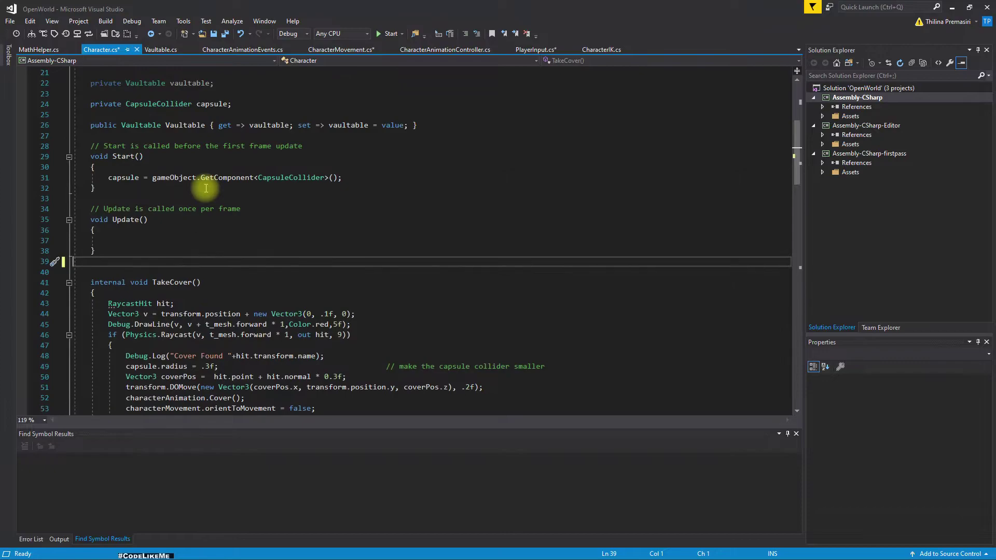
scroll(201, 187, "up", 5)
scroll(207, 187, "up", 2)
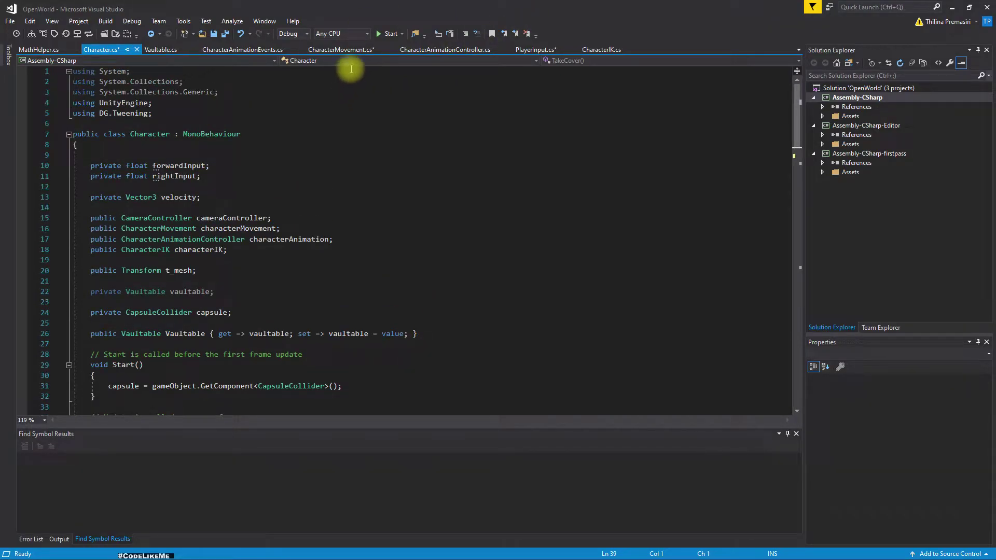
- Find all references of forwardInput and rightInput in Character.cs, confirming none exist
left_click(343, 50)
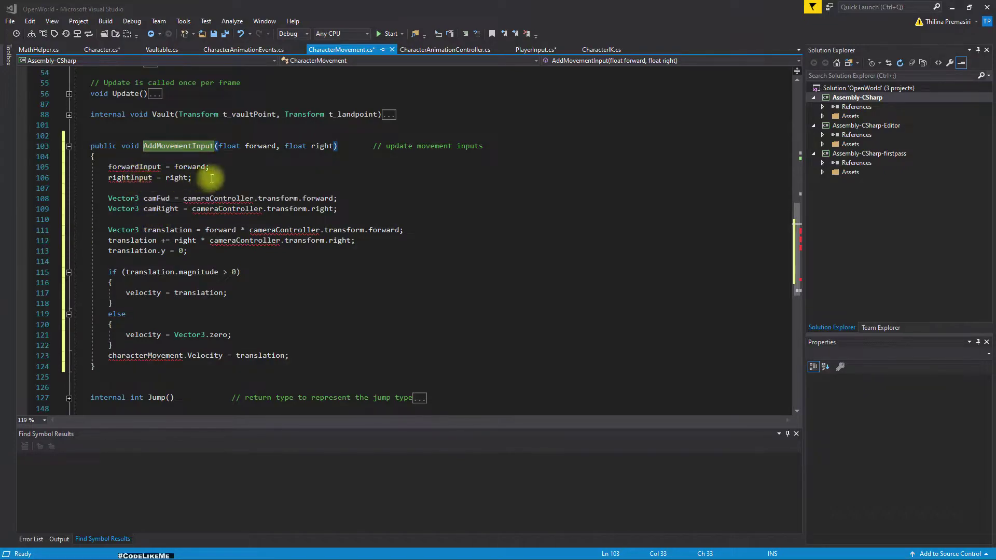
double_click(132, 168)
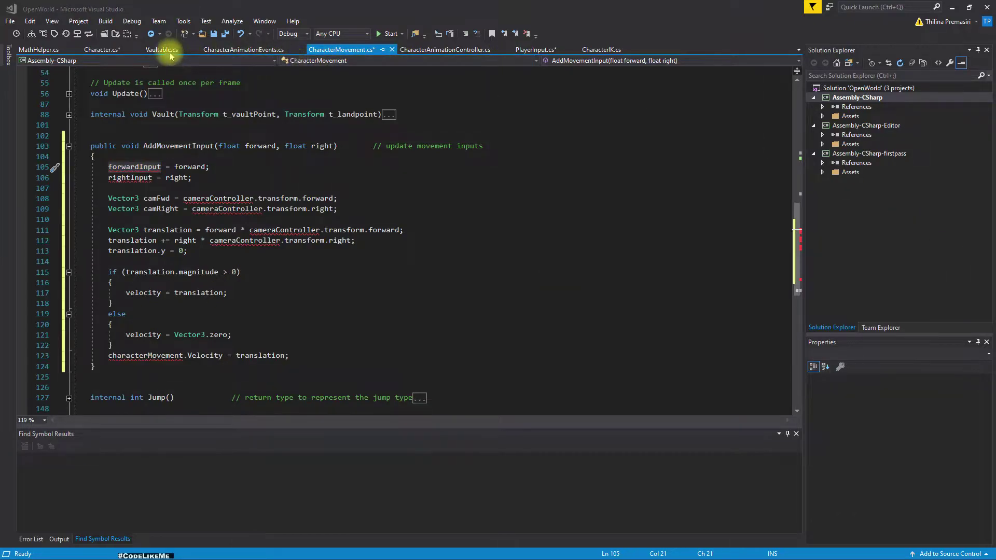
left_click(102, 49)
left_click(266, 239)
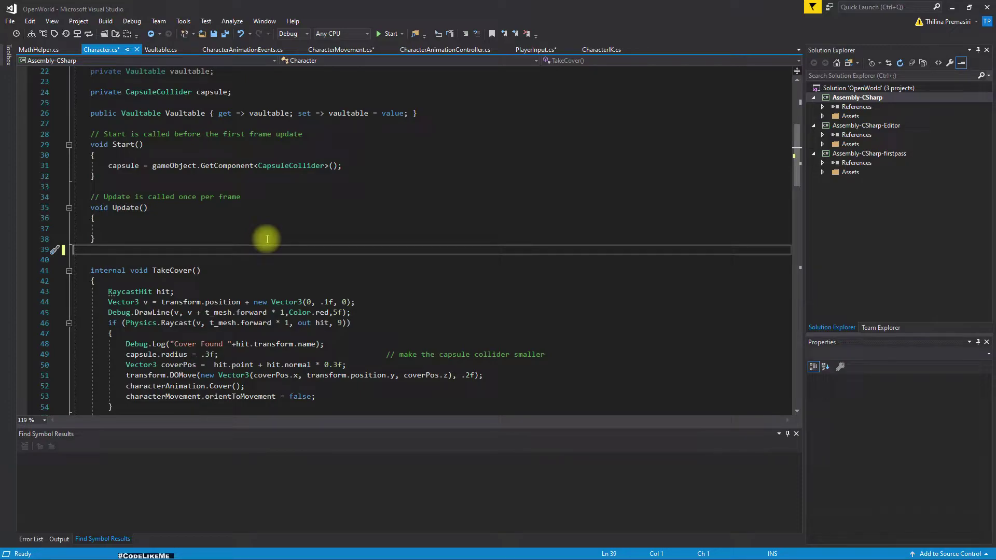
scroll(267, 239, "up", 7)
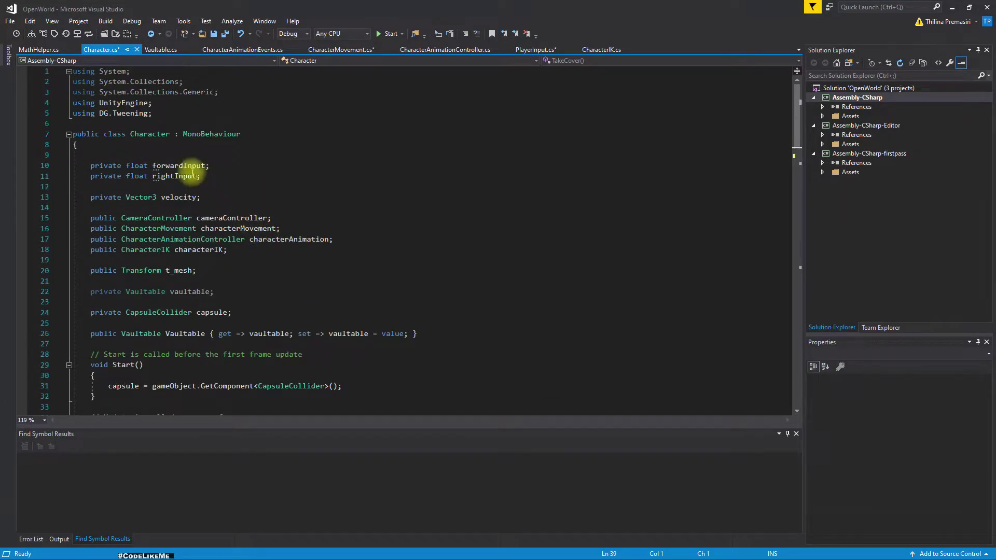
right_click(180, 167)
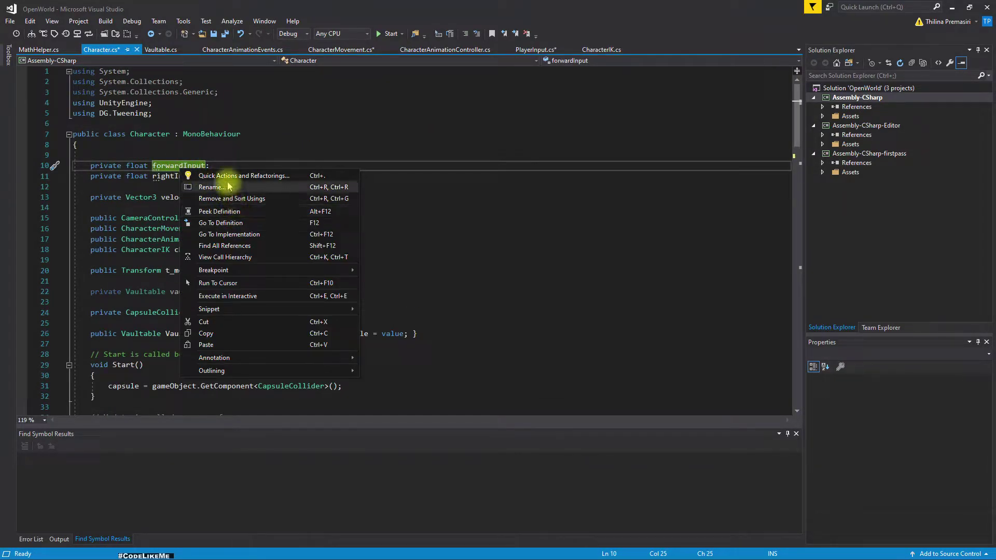
left_click(232, 248)
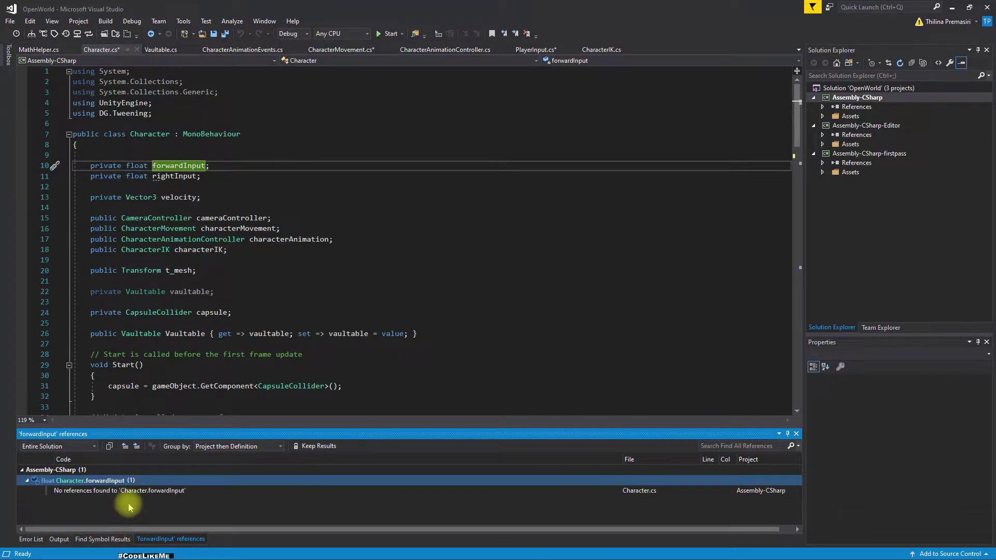
right_click(167, 176)
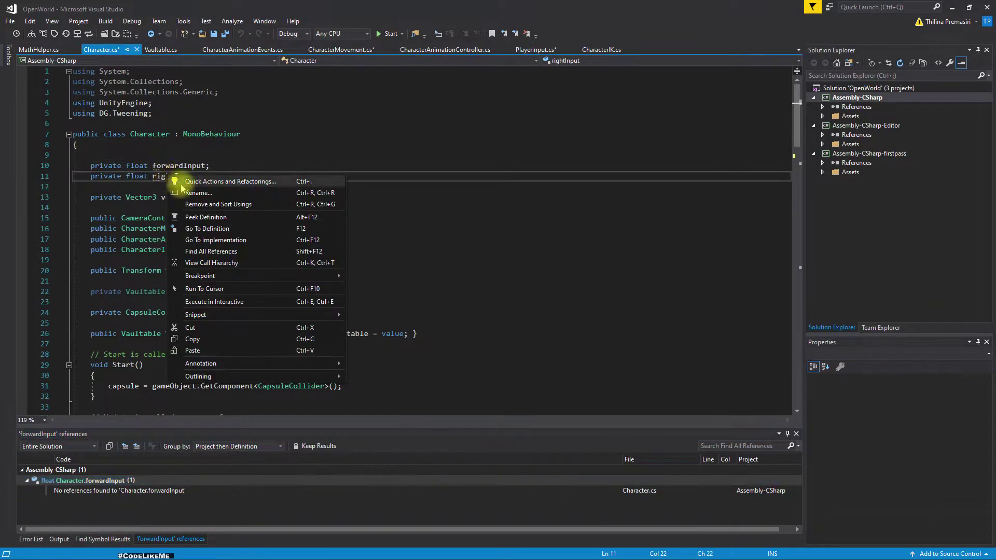
left_click(212, 251)
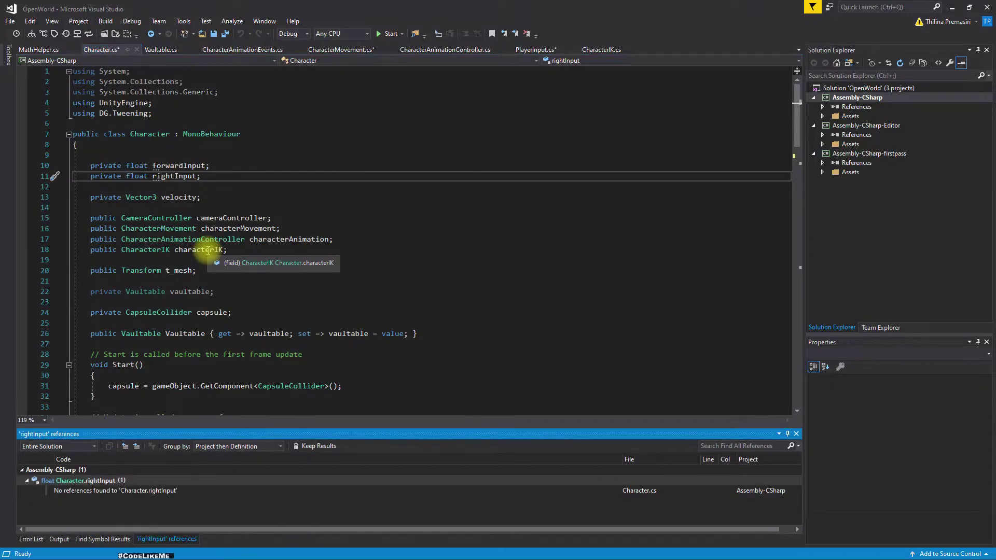
- Delete the unused forwardInput and rightInput field declarations from Character
left_click_drag(216, 178, 35, 167)
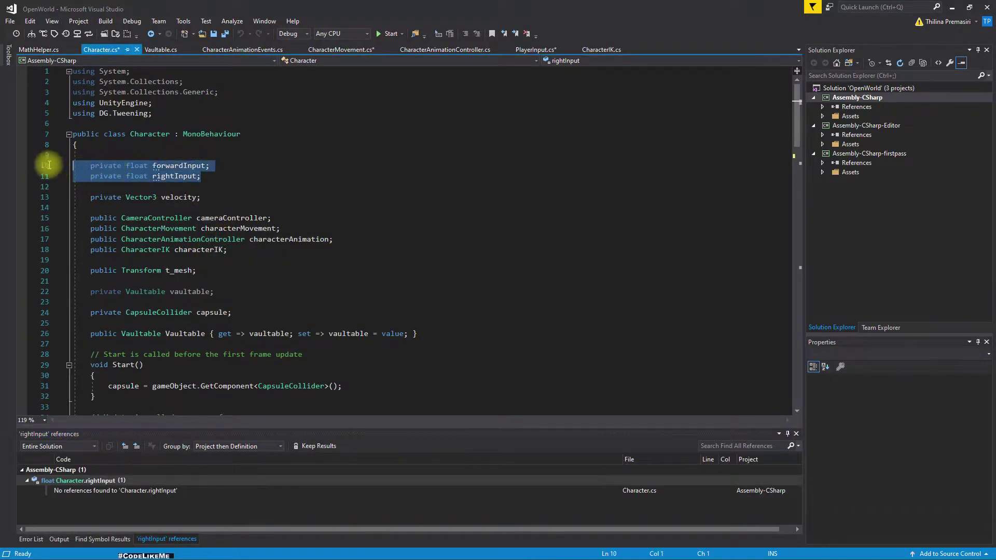
key("Delete")
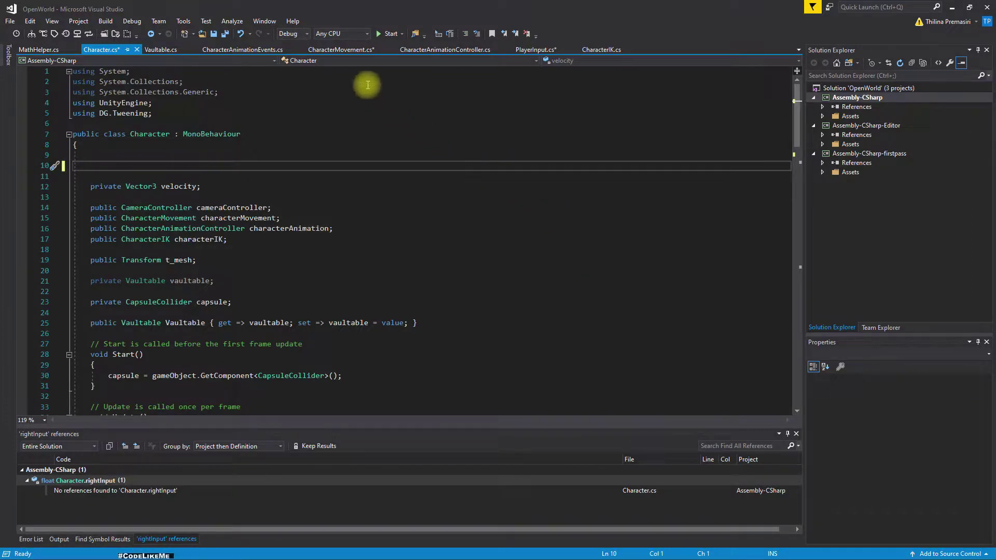
left_click(336, 49)
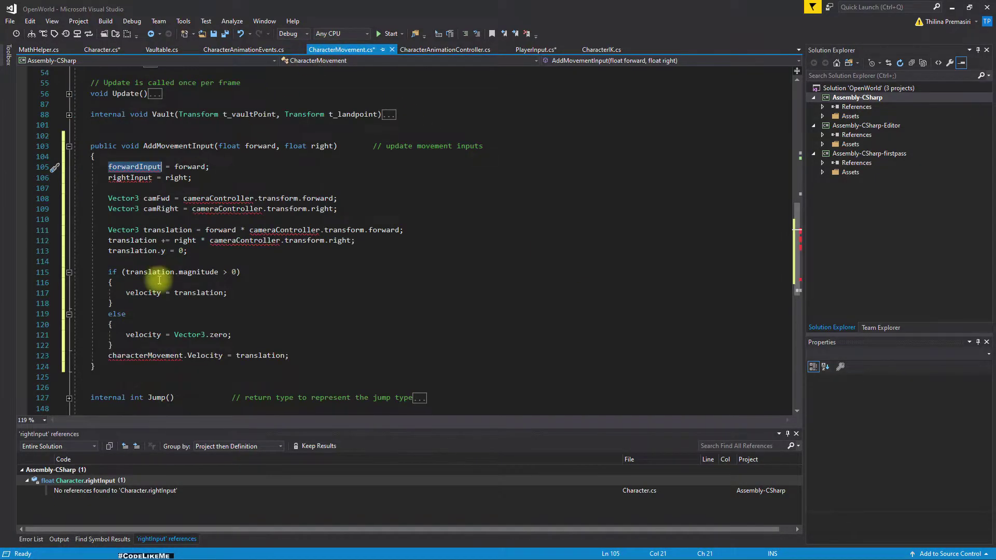
- Try renaming the forward parameter to forwardInput, then undo it back to forward
double_click(189, 166)
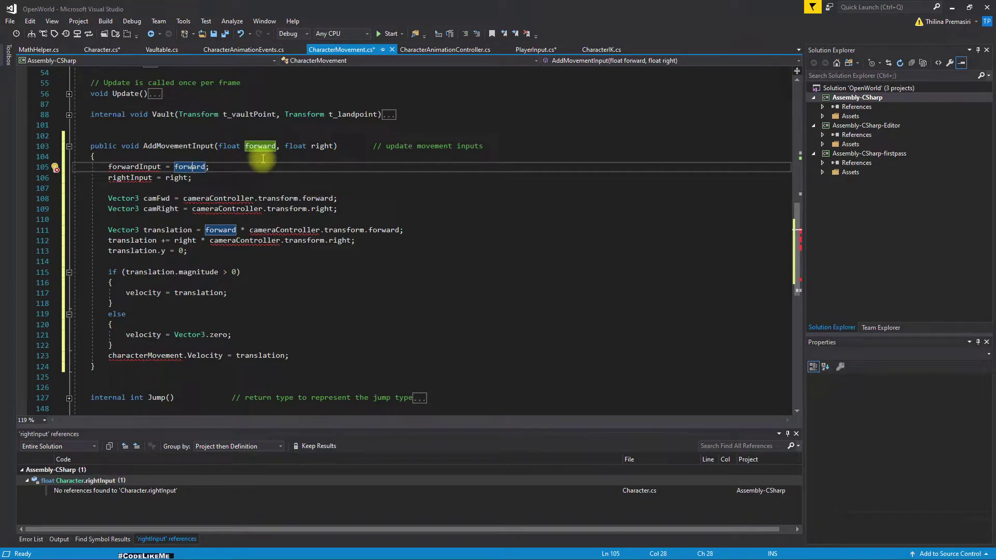
left_click(123, 167)
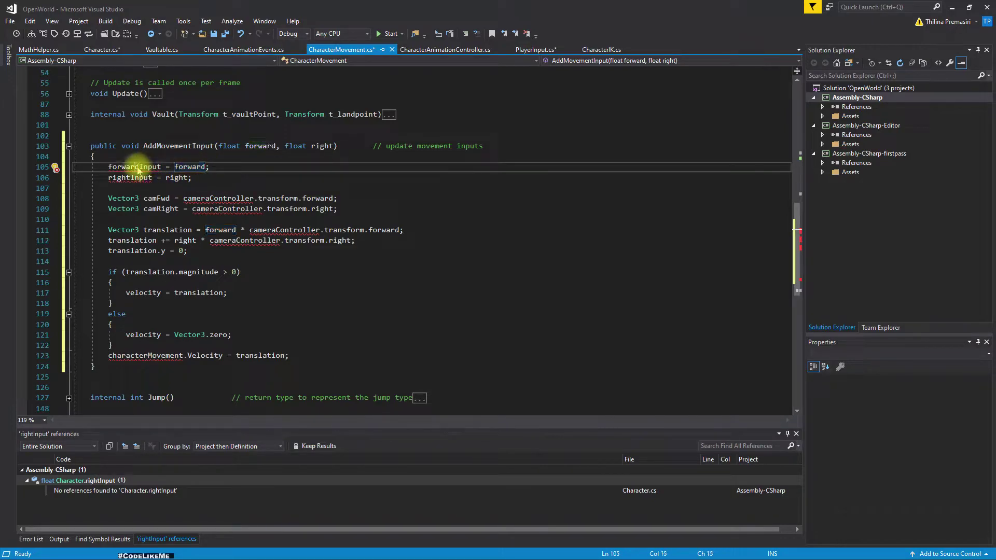
double_click(137, 167)
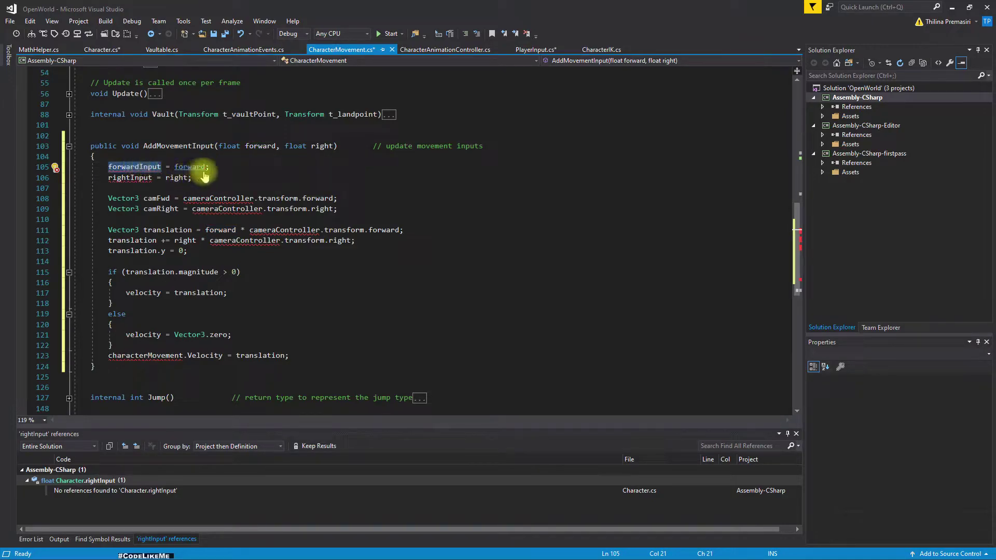
mouse_move(249, 114)
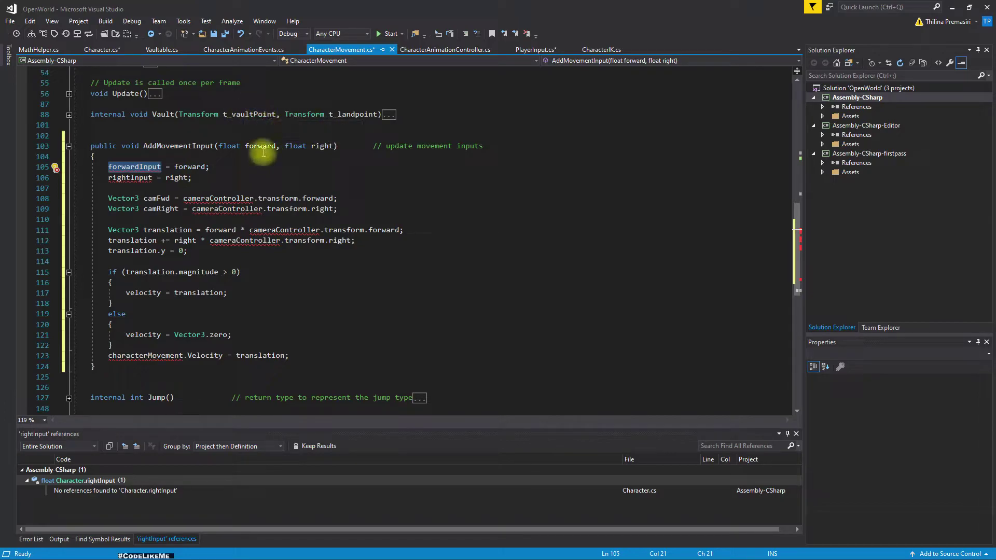
double_click(259, 145)
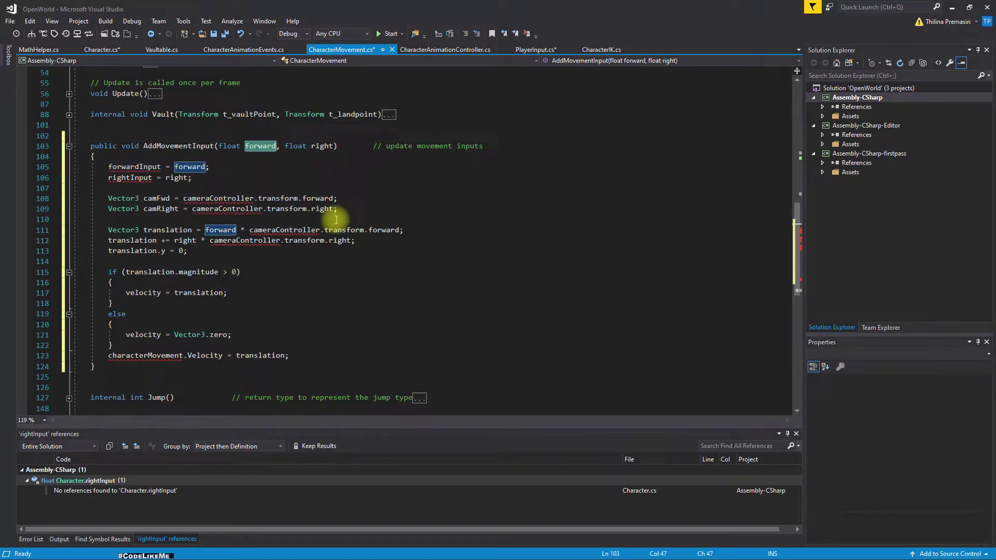
key("Right")
type("Input")
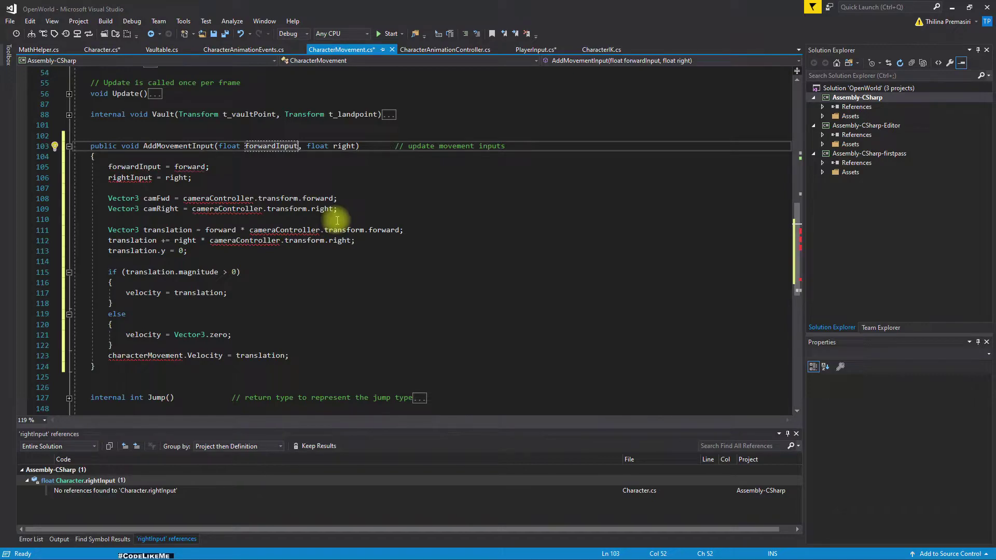
double_click(130, 177)
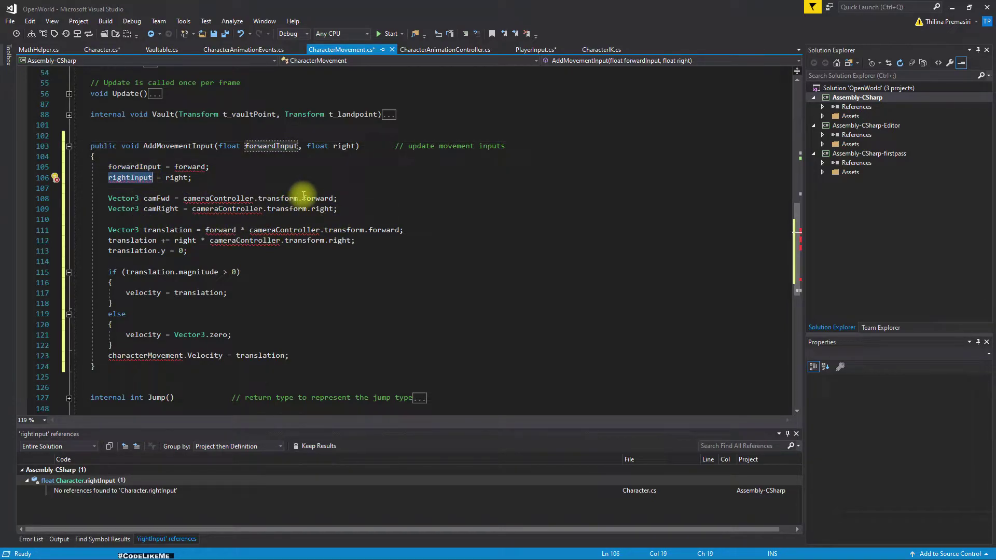
key("ctrl+z")
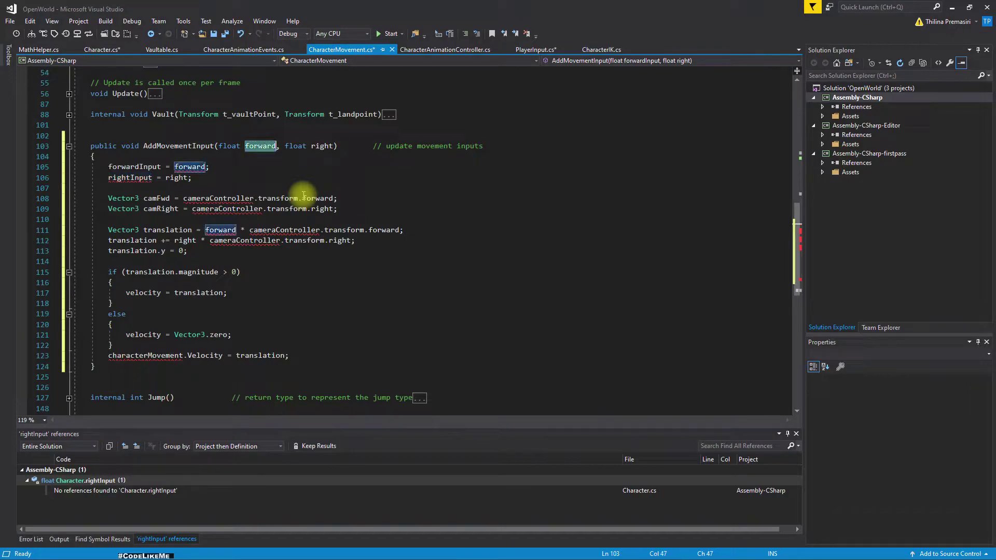
- Comment out the forwardInput and rightInput assignment lines 105–106
left_click_drag(193, 177, 56, 167)
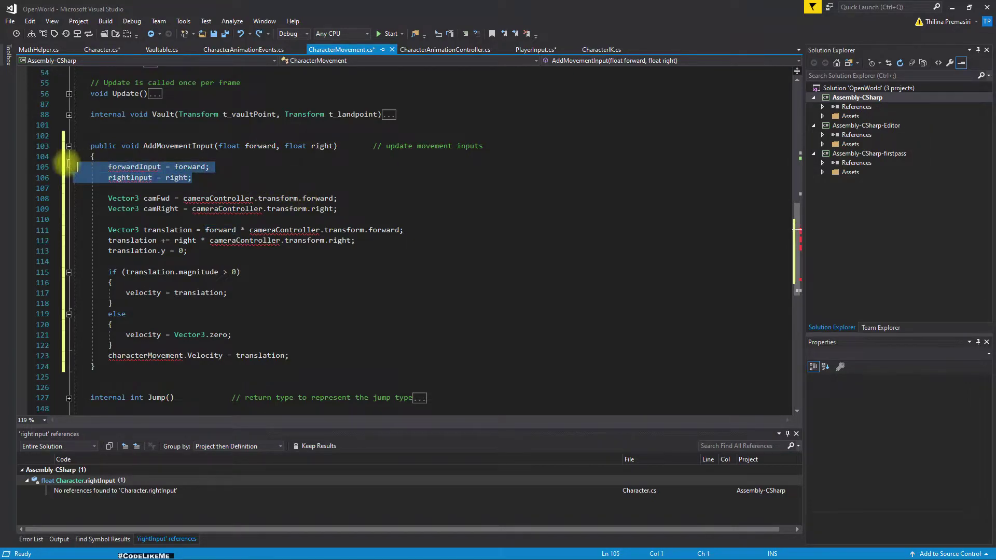
key("ctrl+c")
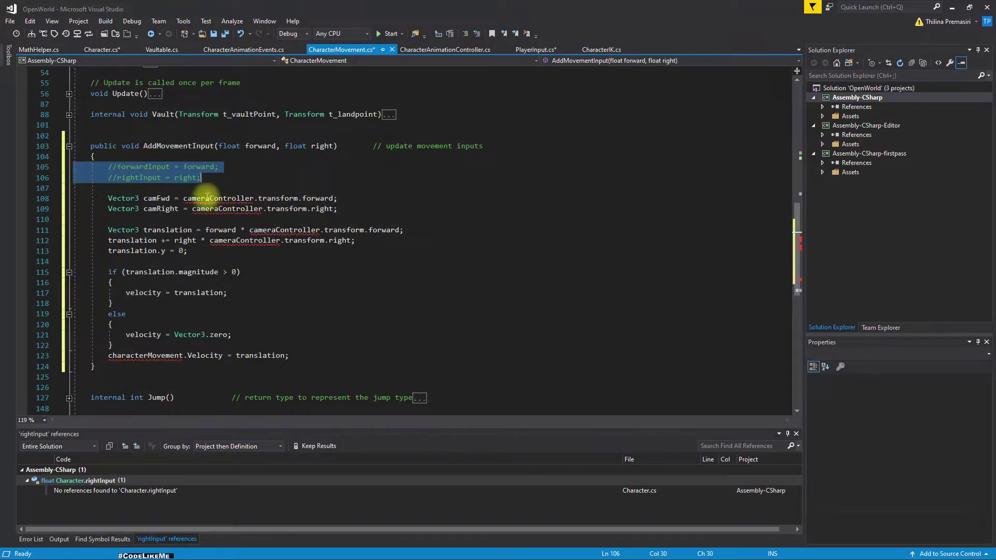
left_click(176, 198)
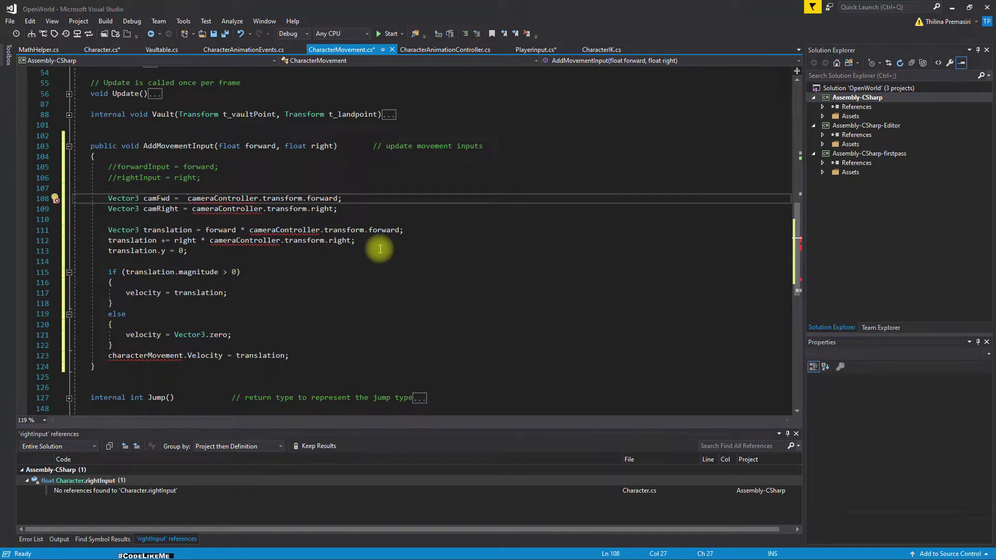
type("C")
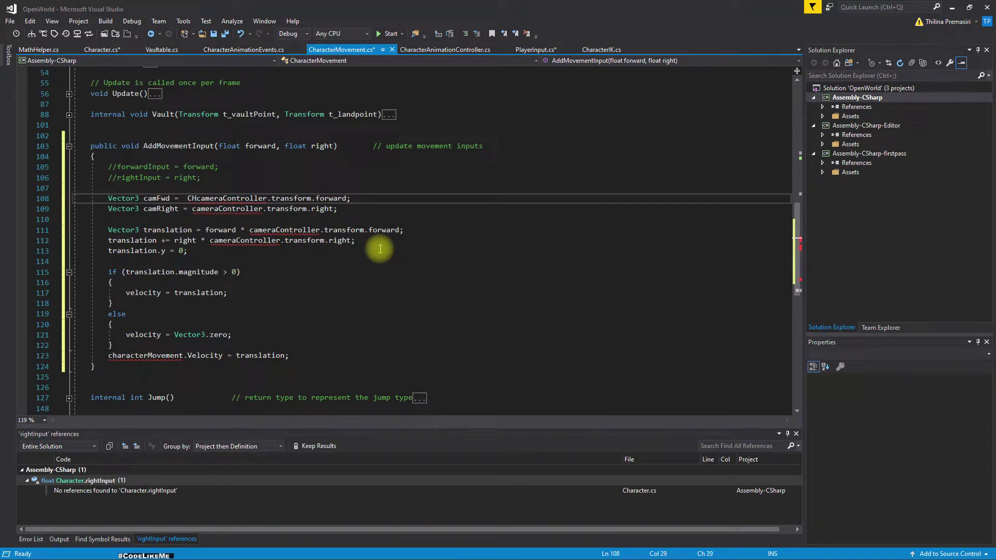
- Remove the stray C and the characterMovement. prefix so line 123 reads Velocity = translation, then go to Unity
key("BackSpace")
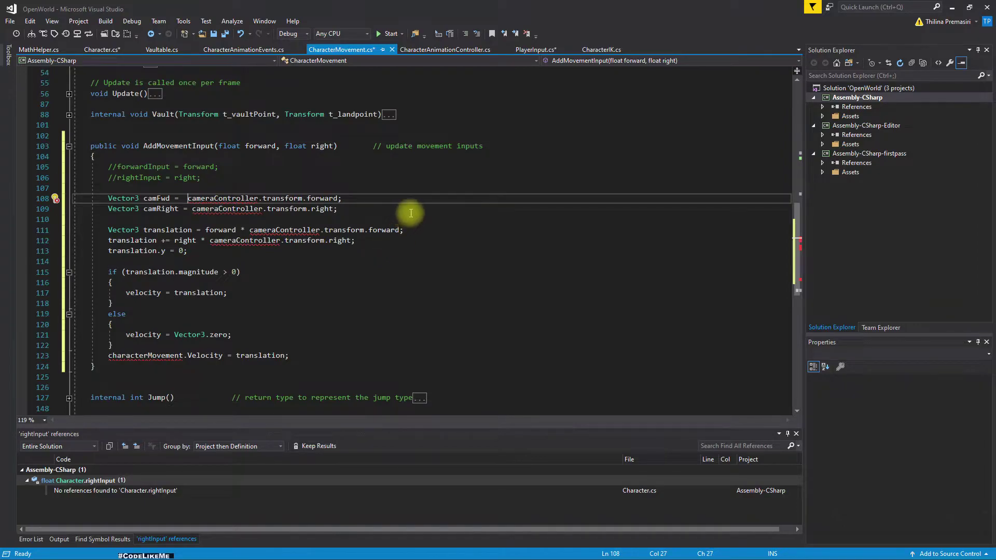
scroll(436, 219, "up", 15)
scroll(458, 226, "up", 3)
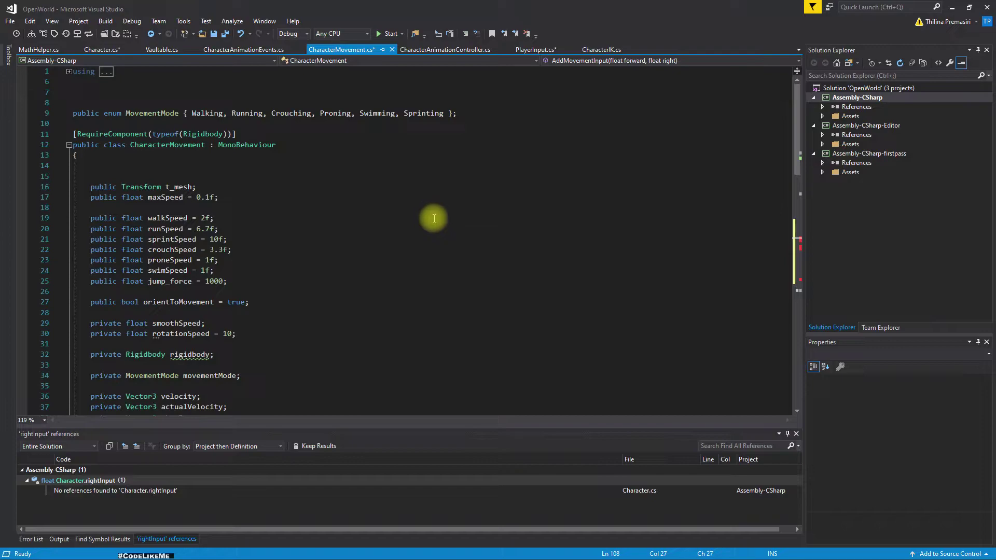
key("ctrl+minus")
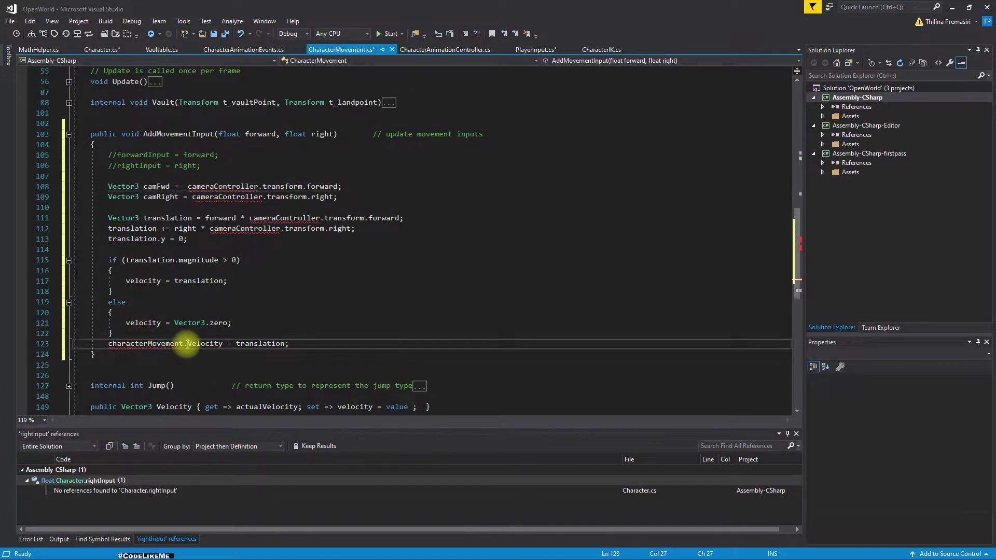
left_click_drag(187, 343, 108, 343)
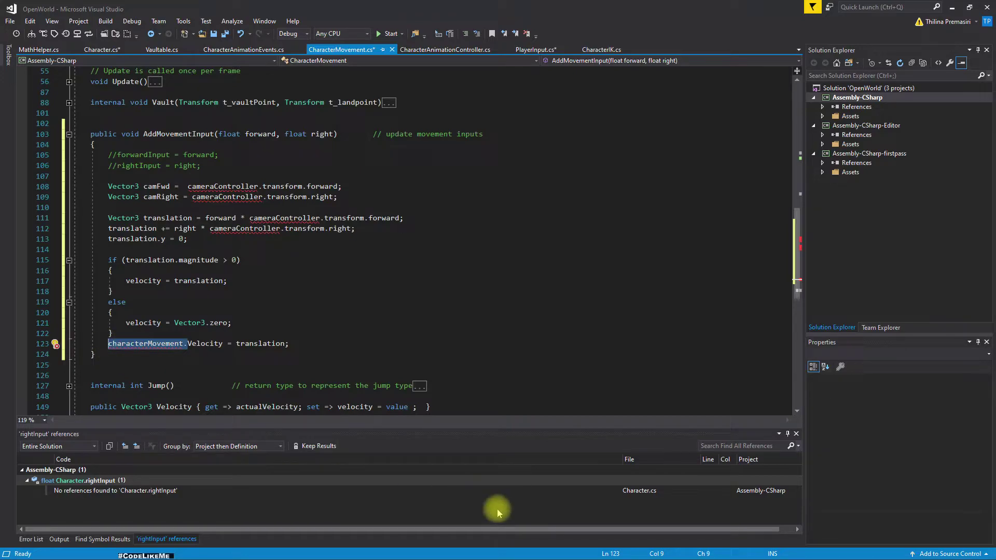
key("Delete")
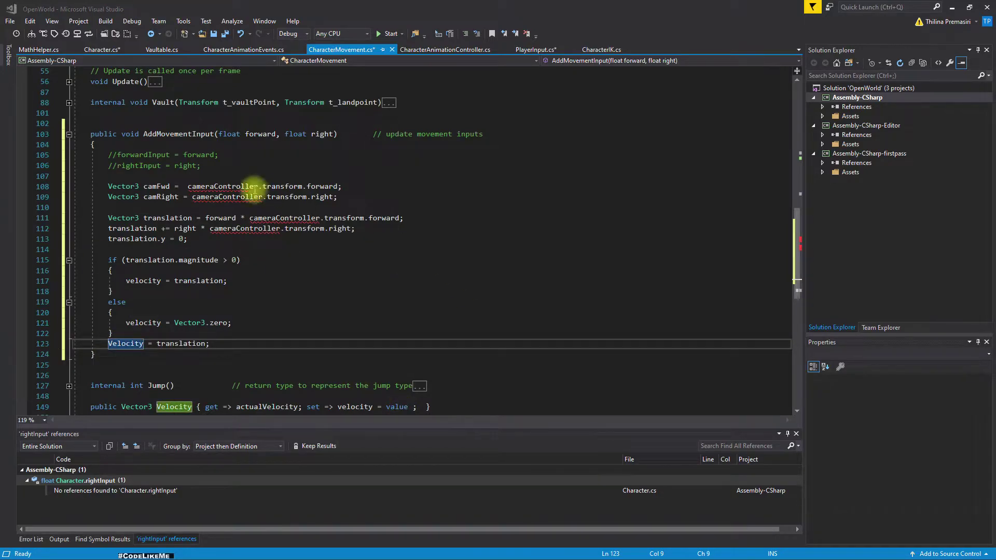
mouse_move(227, 197)
key("alt+Tab")
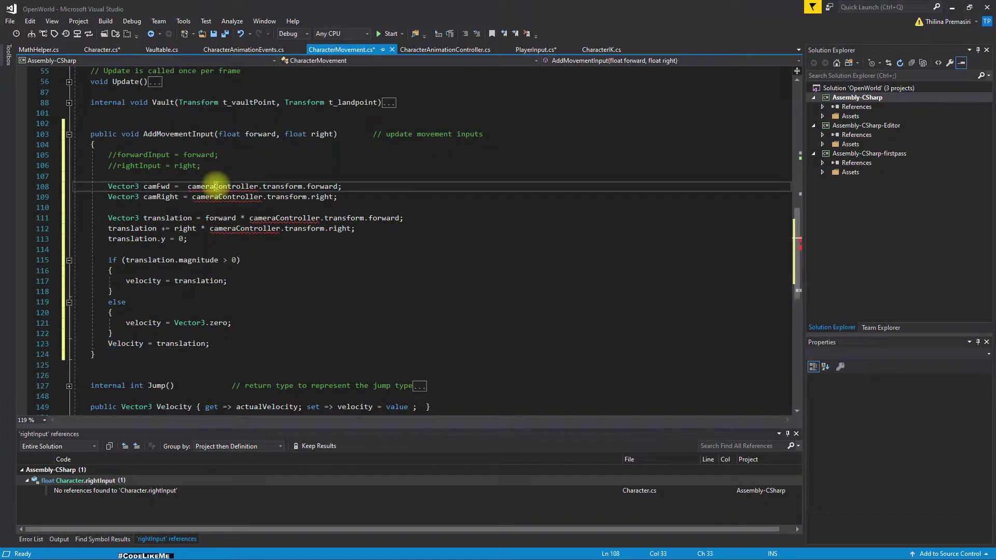
- Generate a cameraController field in CharacterMovement via Quick Actions
right_click(219, 189)
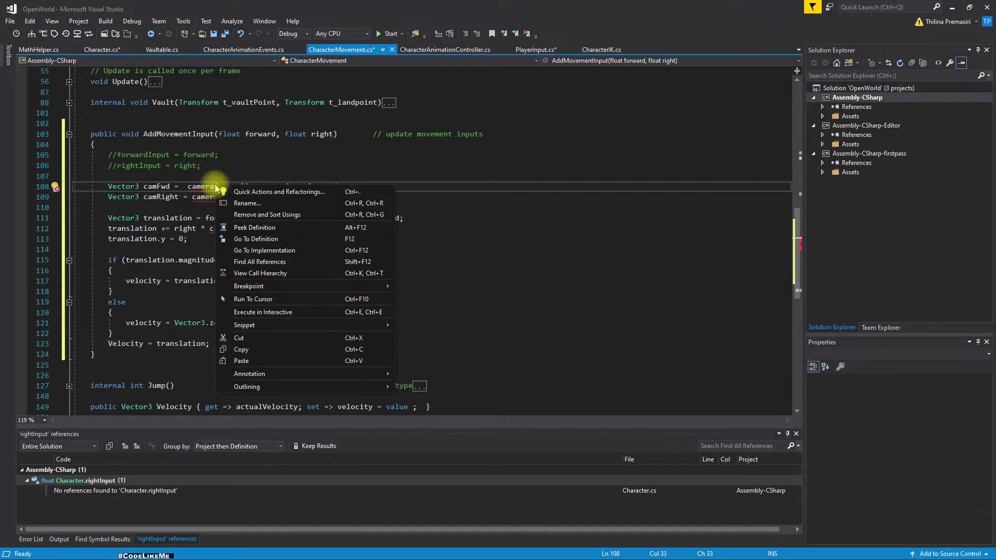
left_click(243, 173)
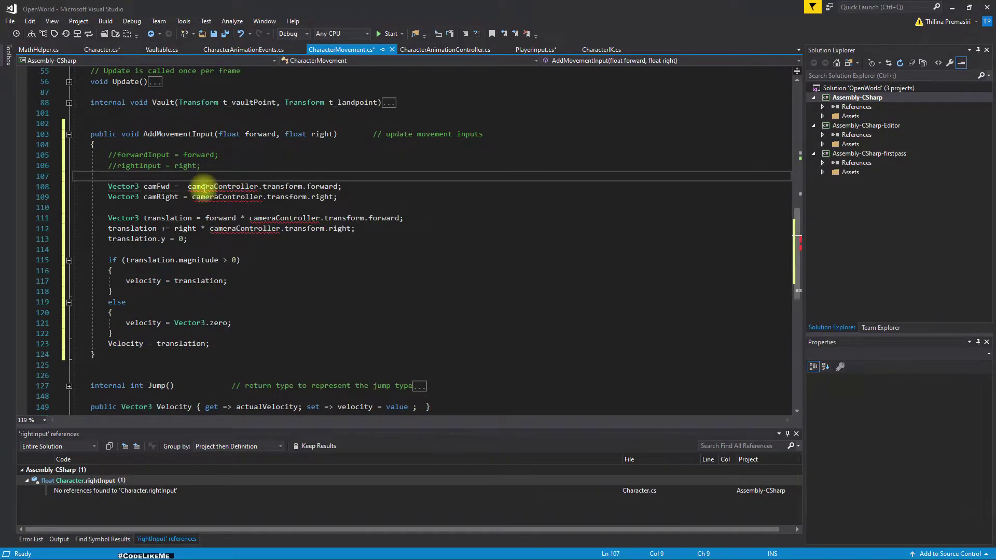
left_click(188, 197)
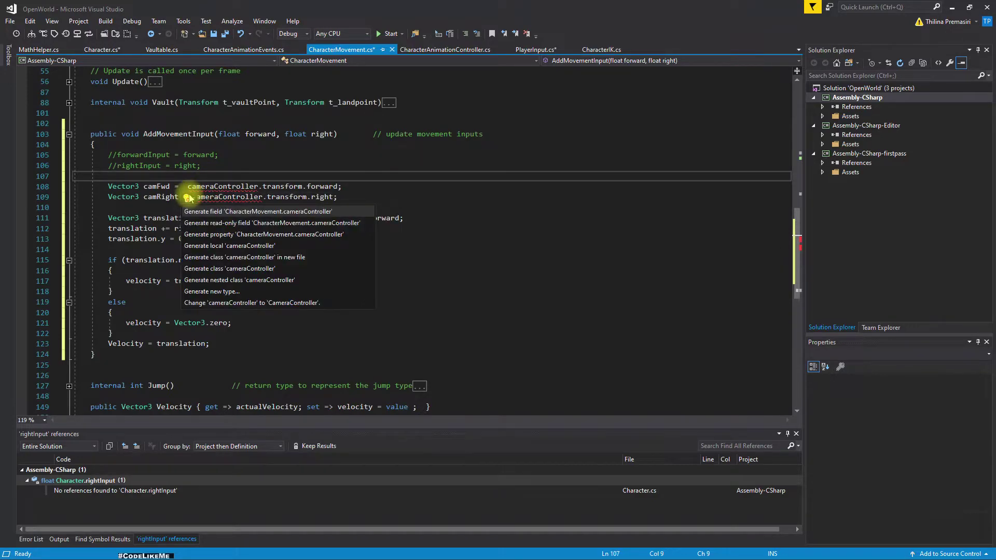
left_click(282, 217)
scroll(279, 216, "up", 8)
scroll(277, 215, "up", 7)
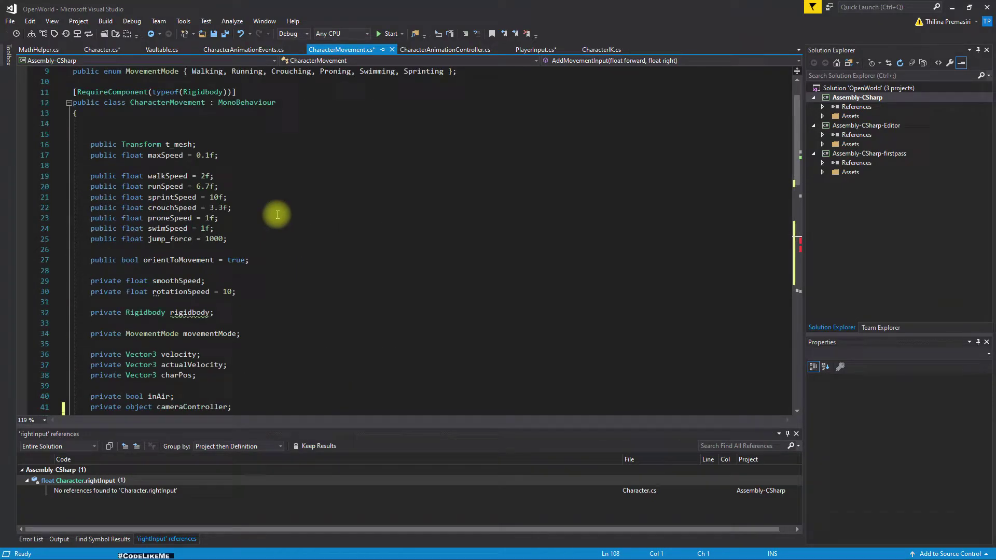
scroll(277, 215, "down", 6)
scroll(277, 215, "down", 3)
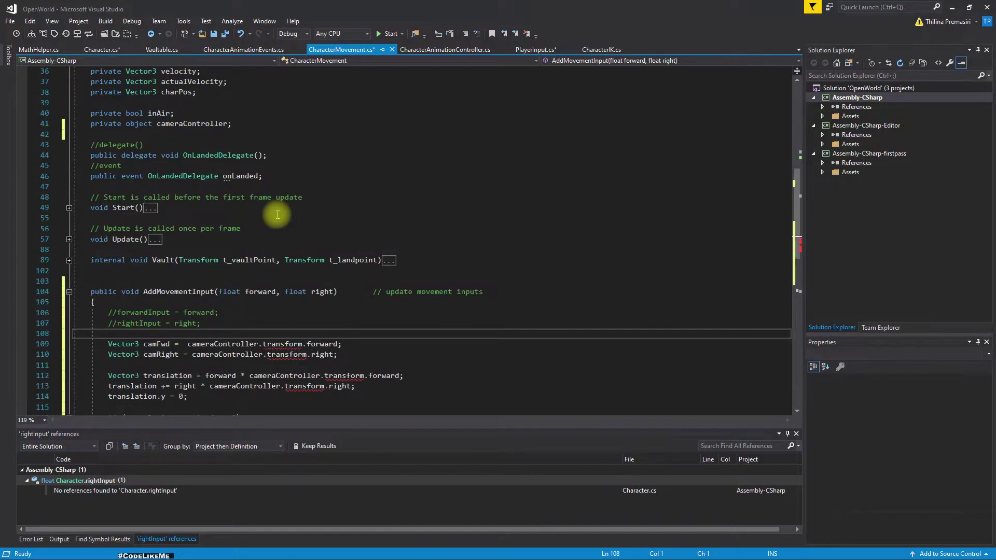
scroll(277, 215, "up", 6)
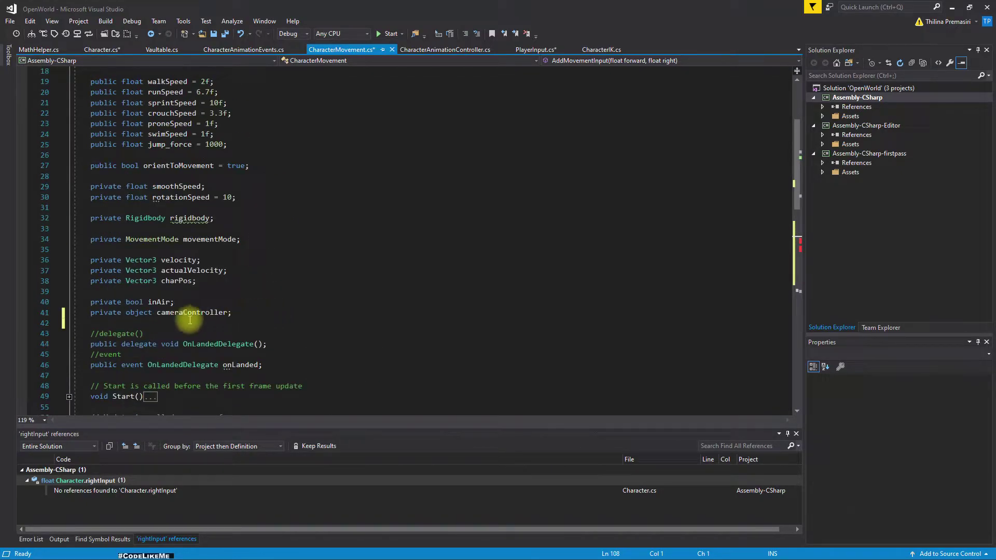
- Change the field to public CameraController cameraController and save the script
left_click_drag(152, 312, 92, 312)
key("BackSpace")
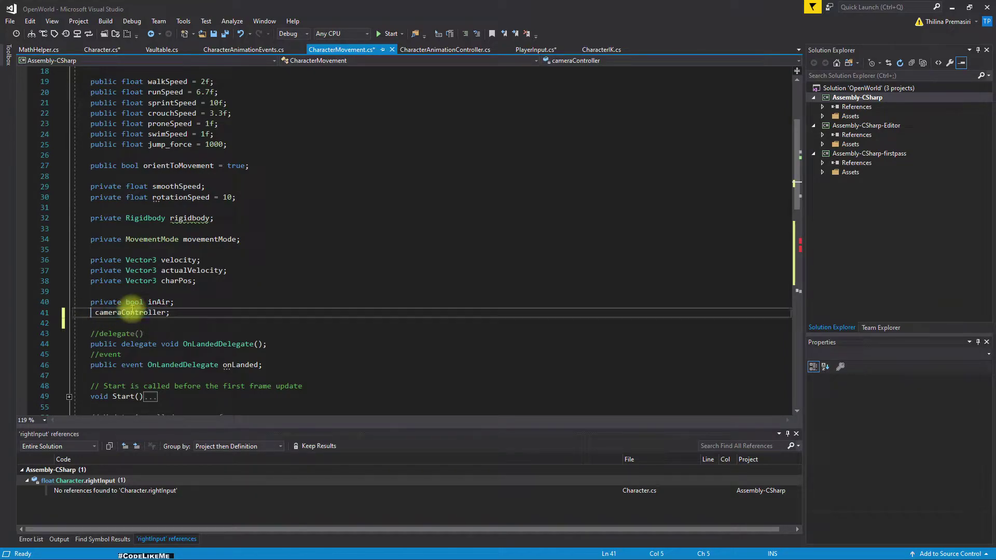
key("Return")
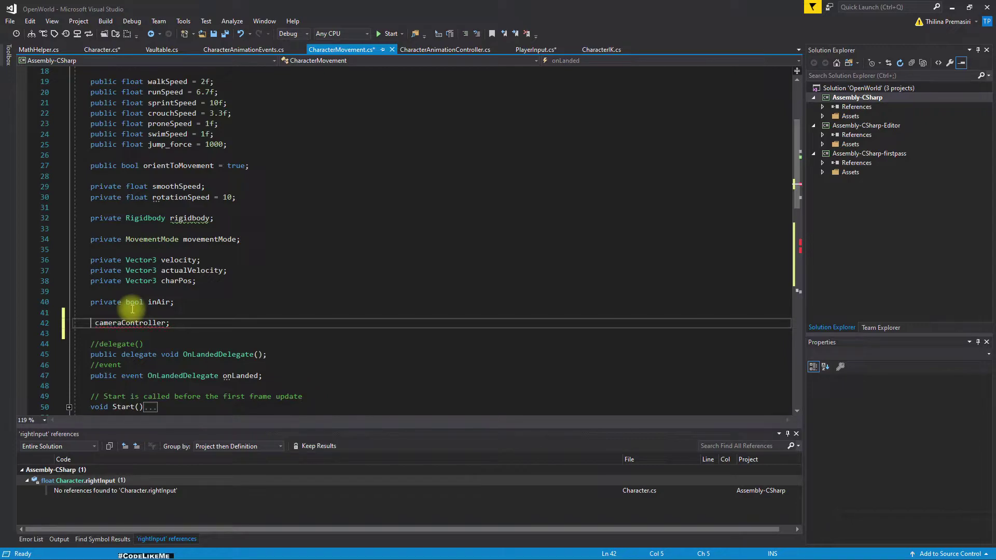
type("P ub")
key("Tab")
type("cAMERA")
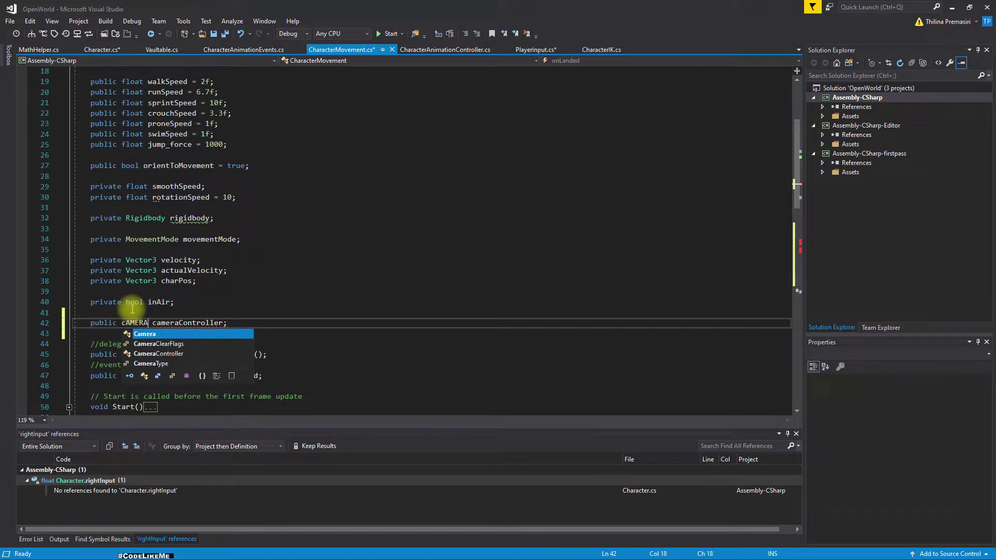
key("Tab")
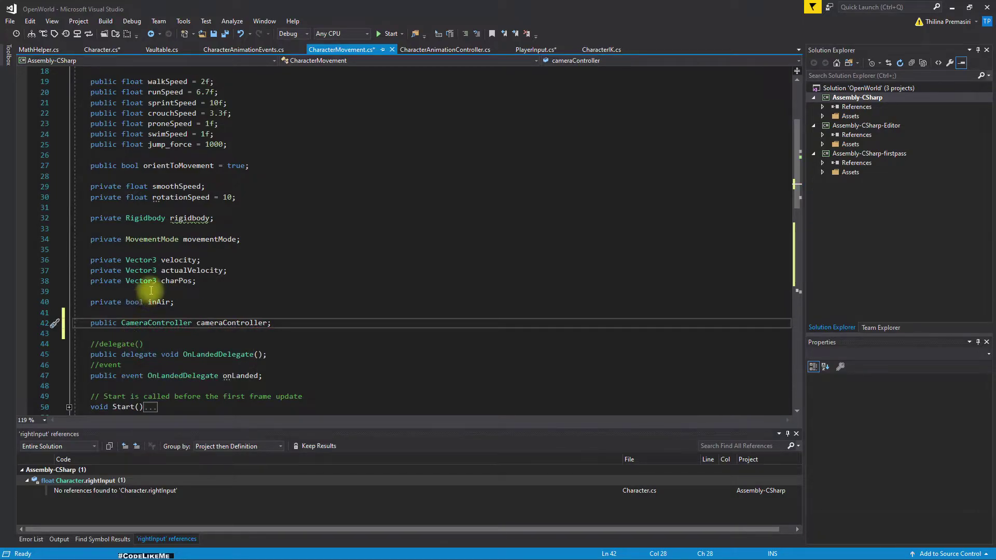
scroll(167, 288, "down", 9)
scroll(178, 284, "down", 6)
scroll(178, 292, "up", 7)
scroll(178, 291, "up", 2)
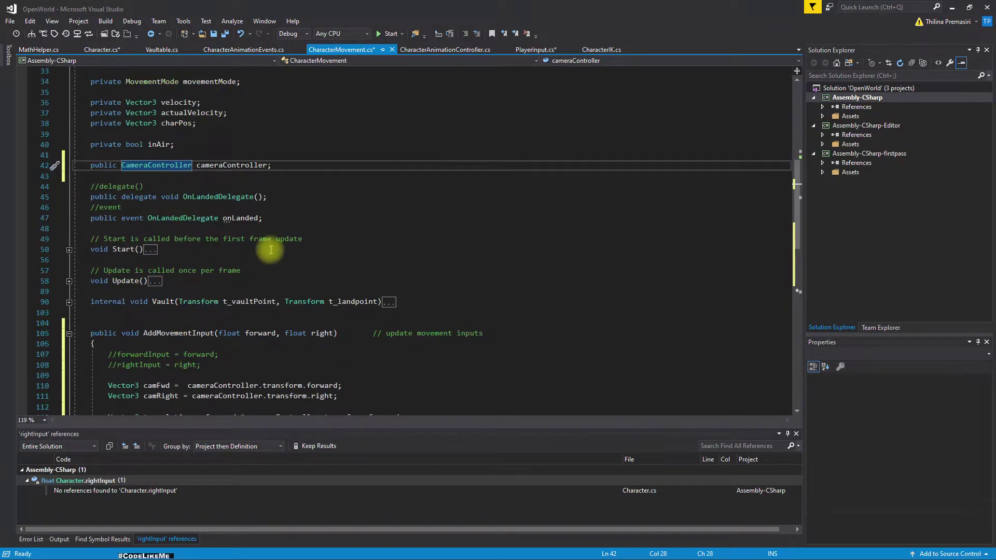
key("ctrl+s")
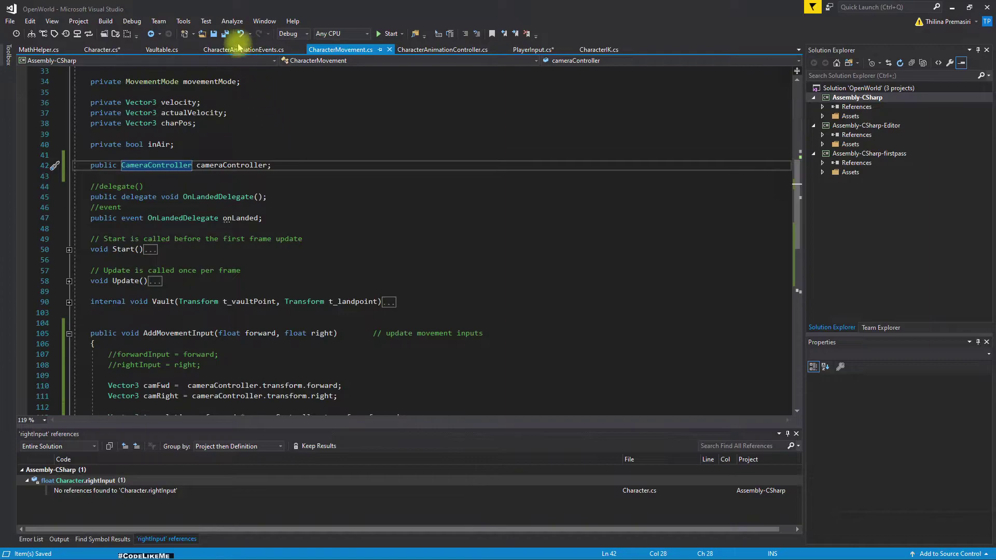
left_click(101, 50)
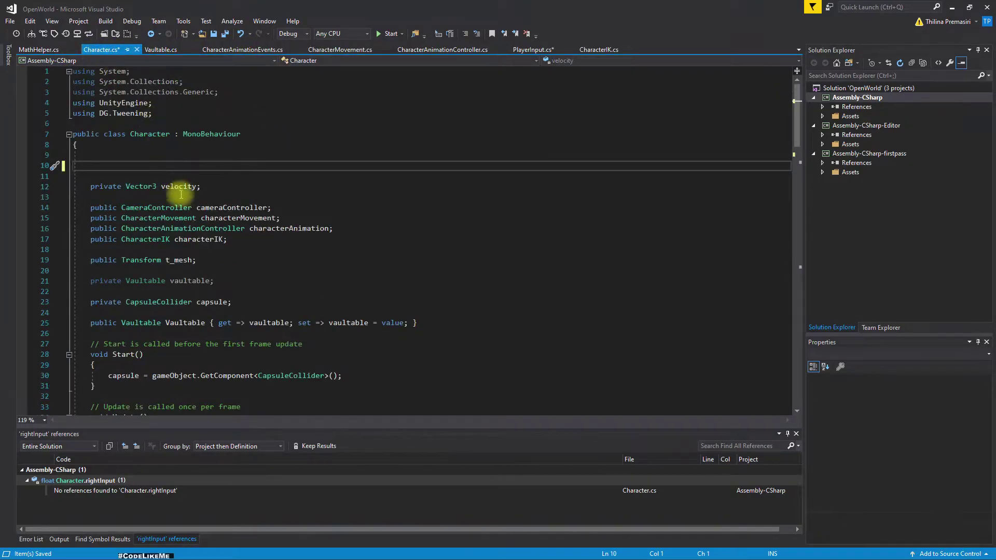
scroll(232, 258, "down", 1)
scroll(231, 258, "down", 4)
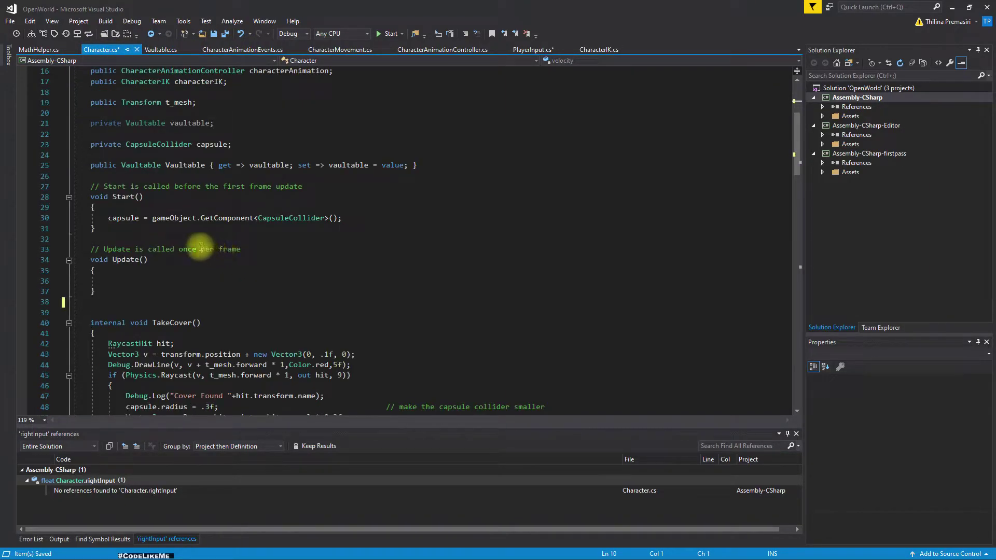
- Add characterMovement.cameraController = cameraController; in Character's Start and save Character.cs
left_click(359, 217)
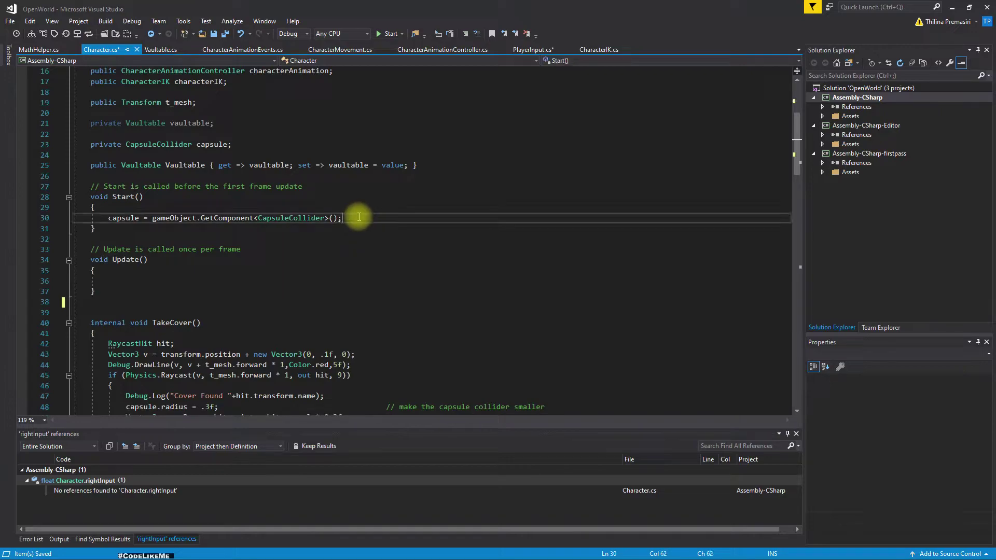
key("Return")
type("CA")
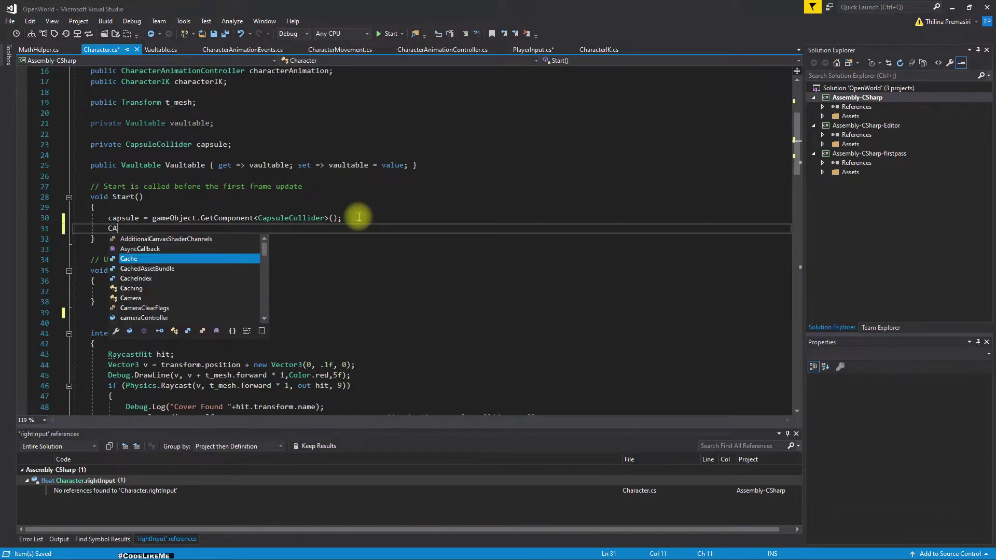
key("BackSpace")
type("HAR")
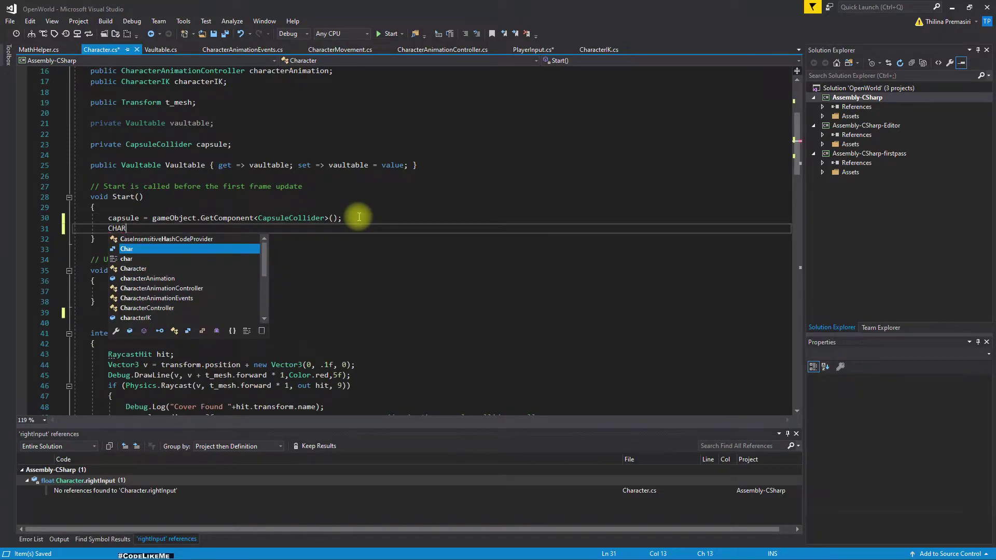
type("ACTERM,")
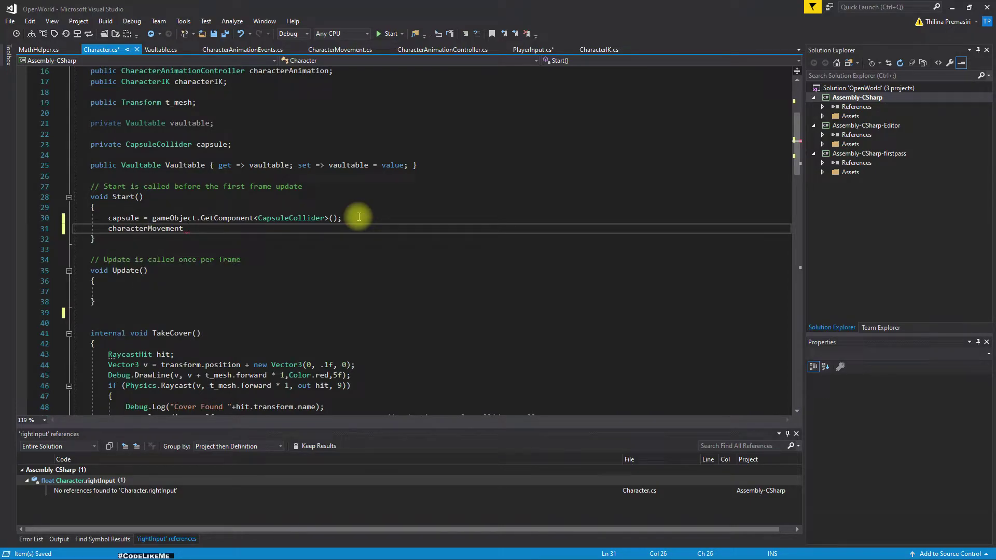
type(".cam")
key("Tab")
type("= CAMERA")
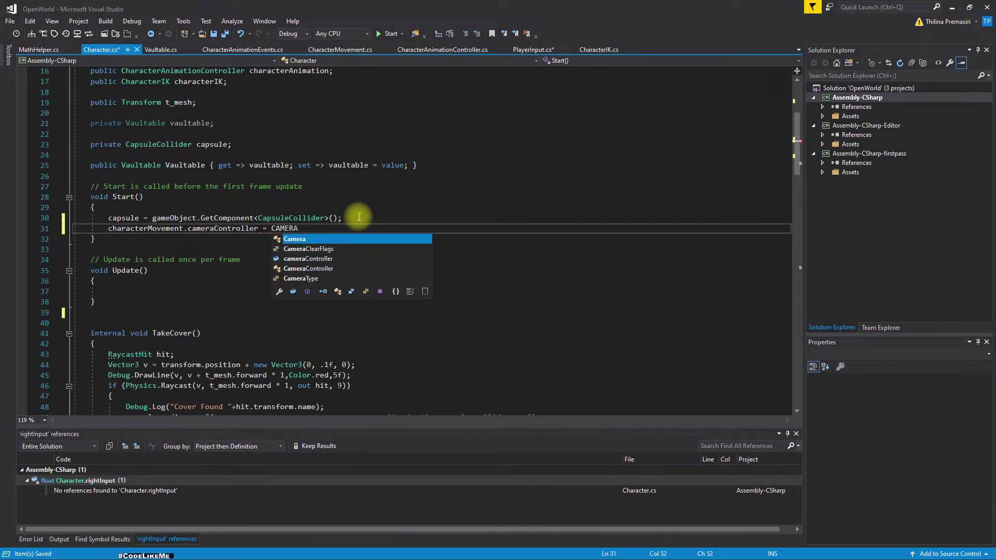
key("Down")
key("Down")
key("Tab")
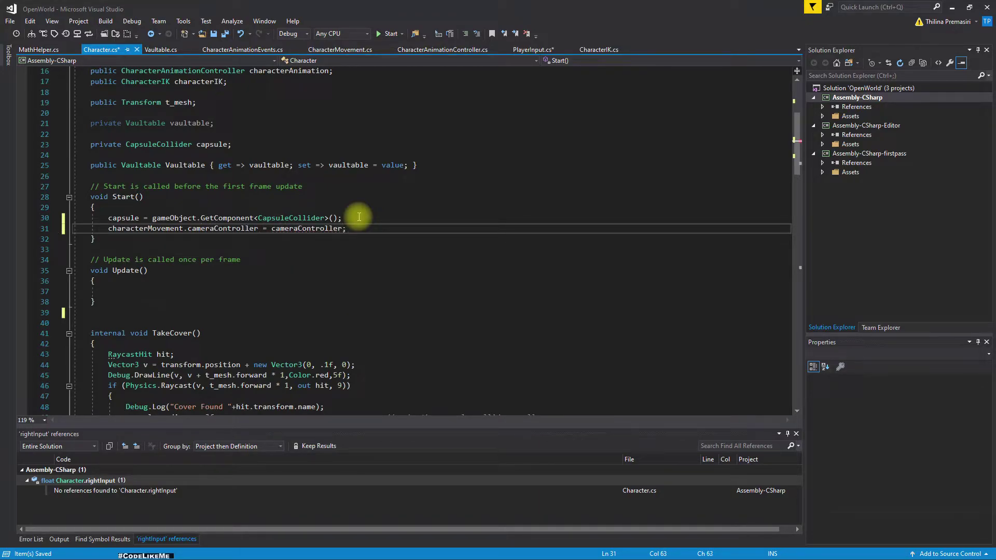
key("ctrl+s")
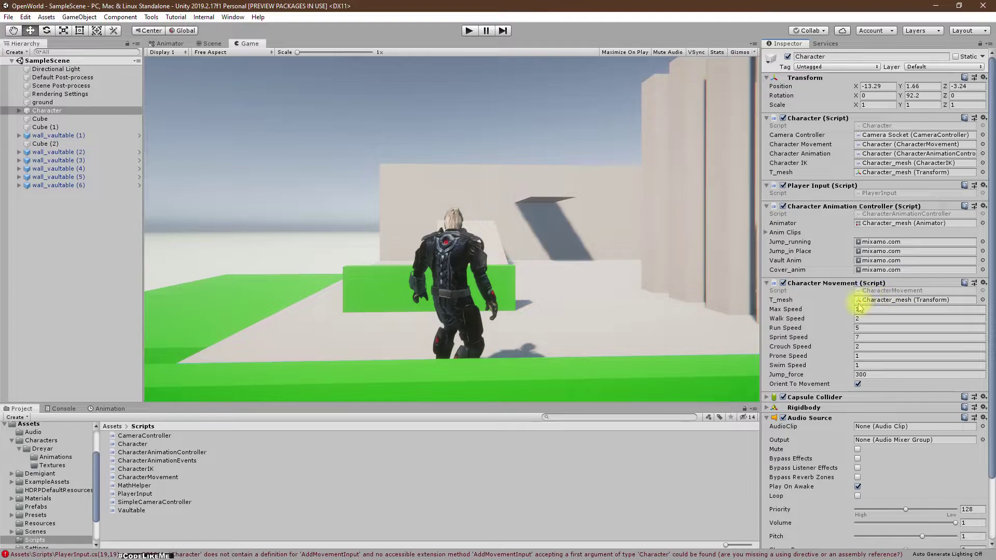
- Route the input through character.characterMovement.AddMovementInput in PlayerInput, save, and return to Unity
double_click(287, 554)
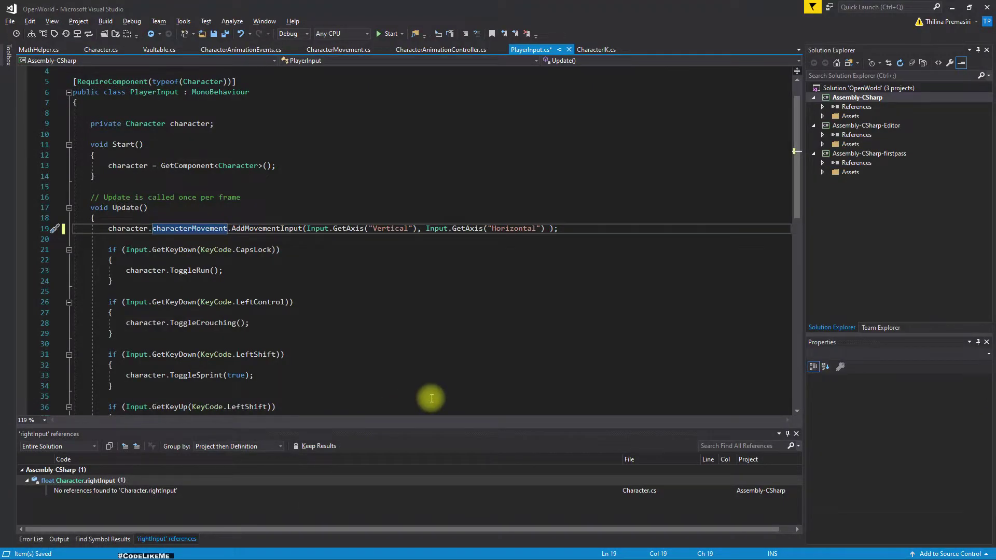
left_click(251, 241)
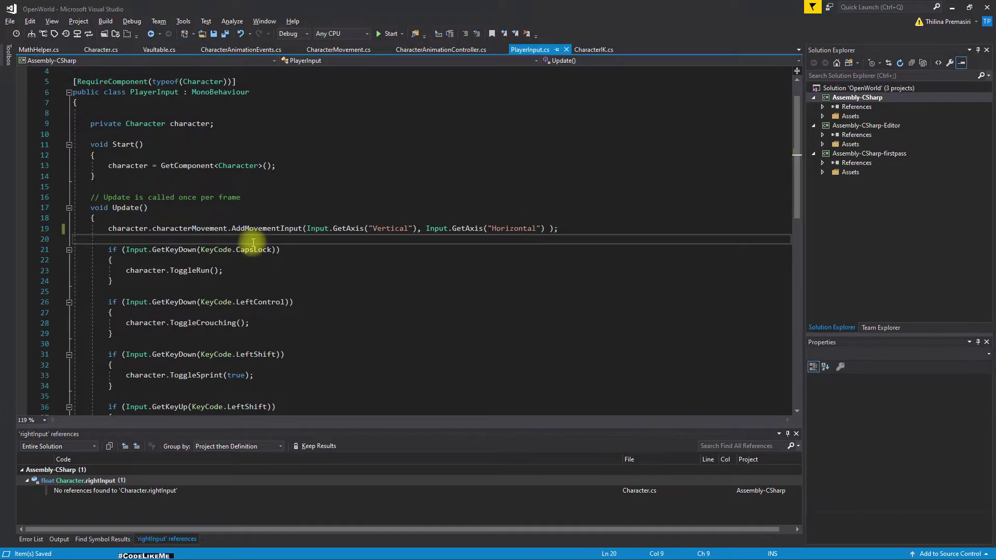
key("alt+Tab")
key("alt+Tab")
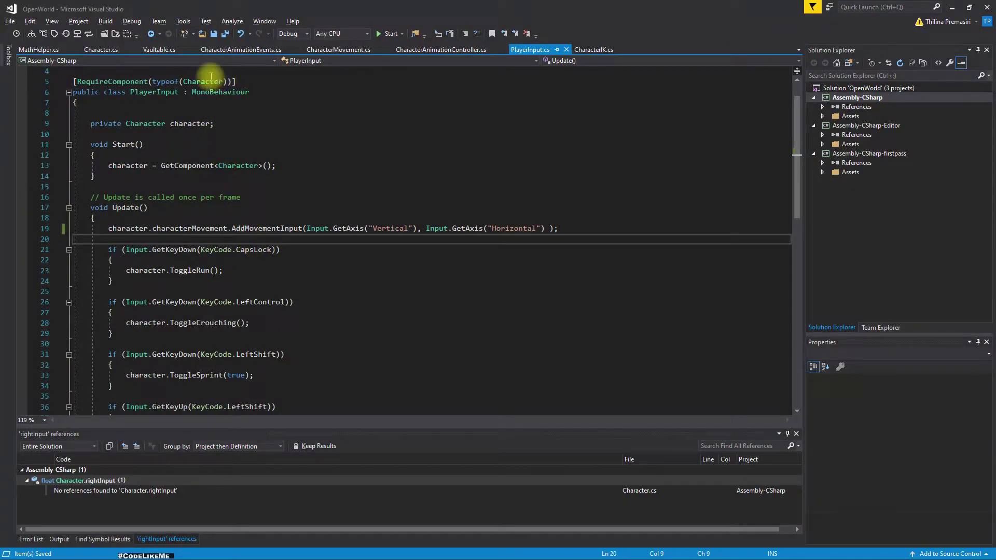
key("alt+Tab")
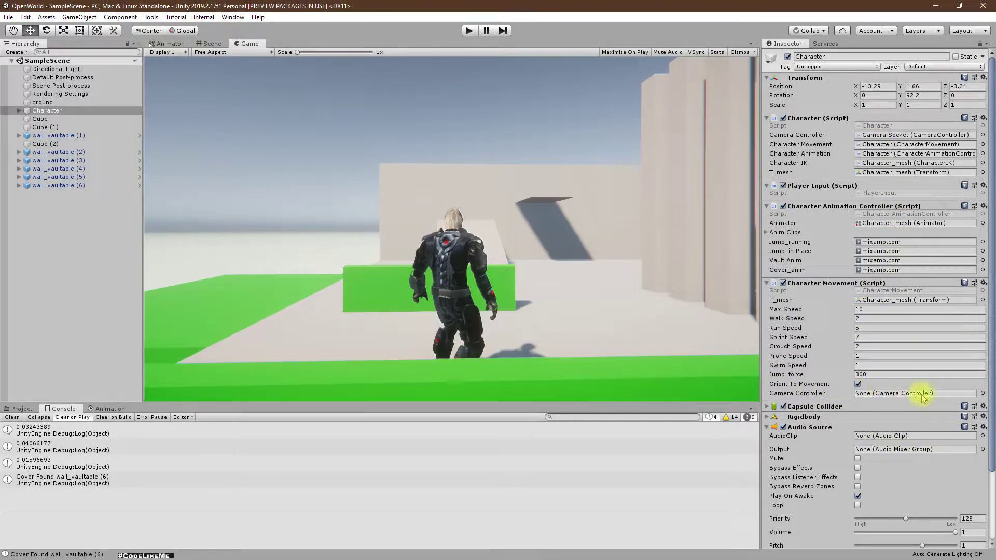
- Run a quick play-mode check, then bring up CharacterMovement.cs in Visual Studio
left_click(472, 32)
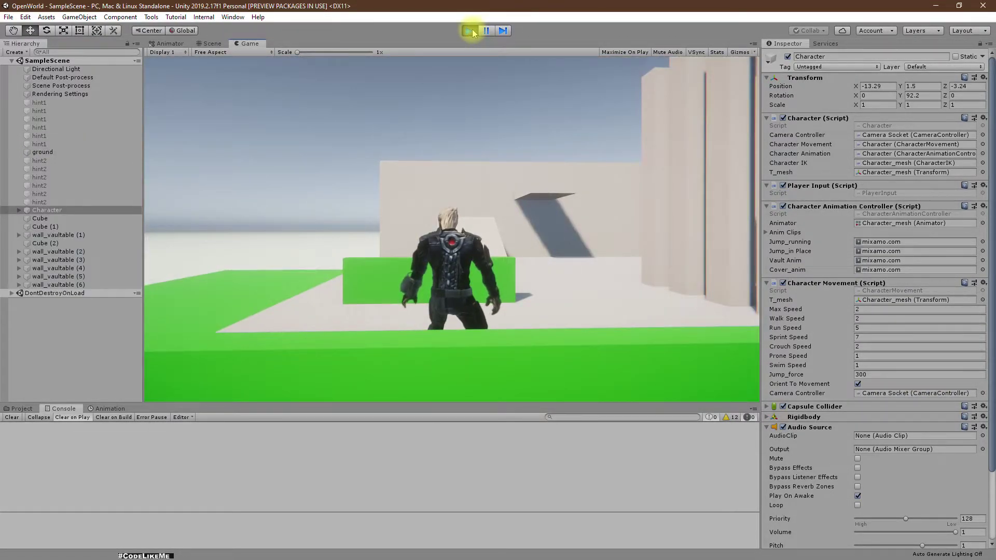
left_click(472, 33)
key("alt+Tab")
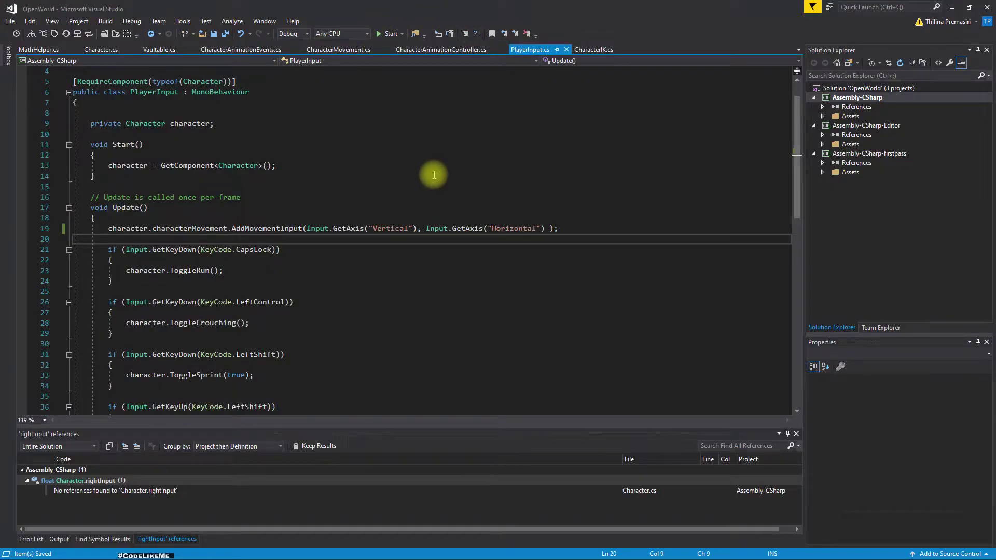
scroll(435, 174, "down", 4)
scroll(407, 226, "up", 4)
scroll(403, 237, "down", 8)
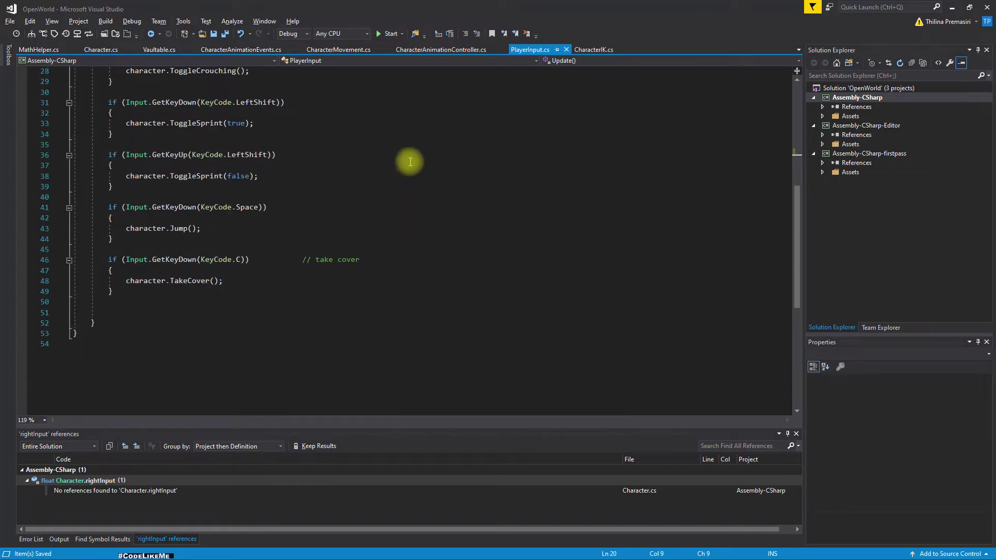
left_click(338, 49)
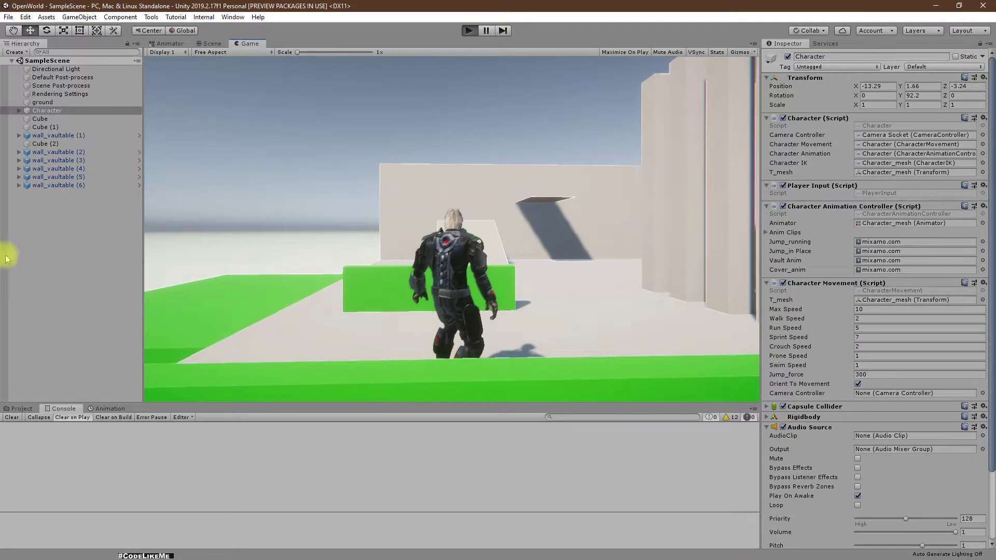
- Play-test again: walk forward with W, jump with Space while running, crouch with C, then go back to the code
key("ctrl+p")
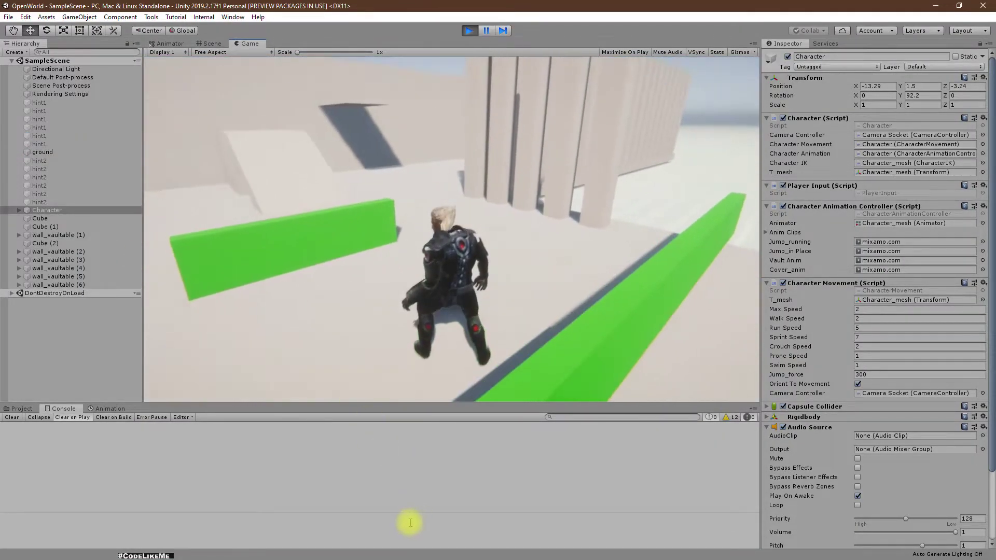
key("w")
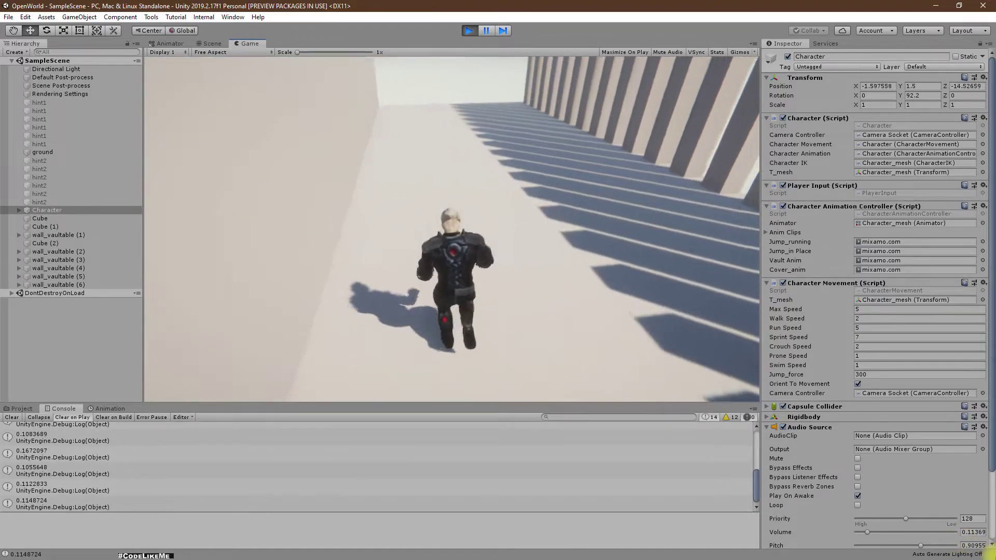
key("space")
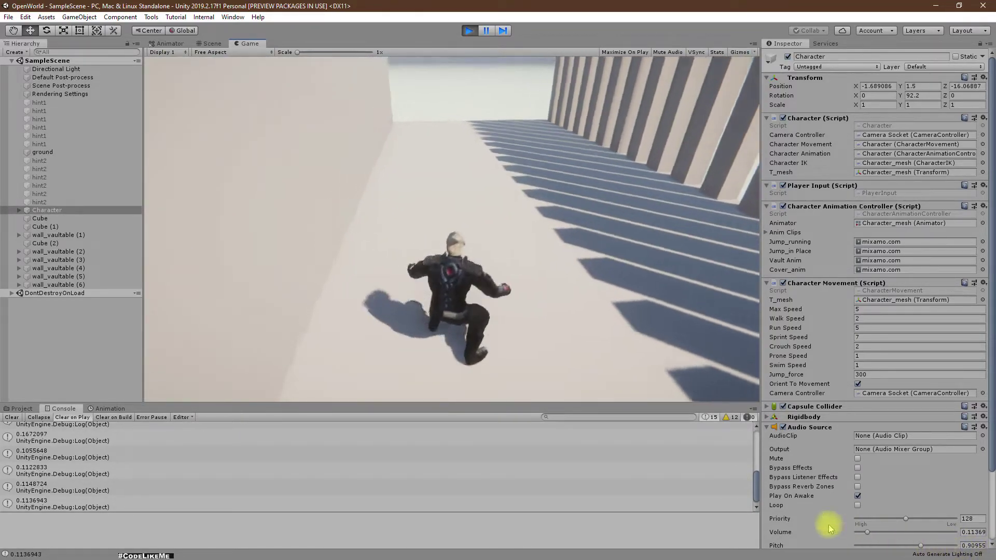
key("space")
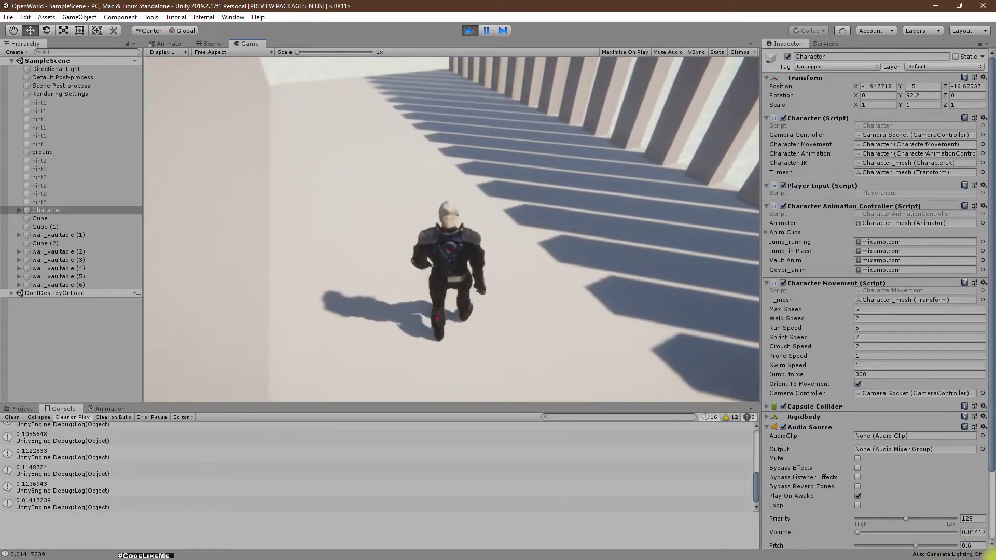
key("space")
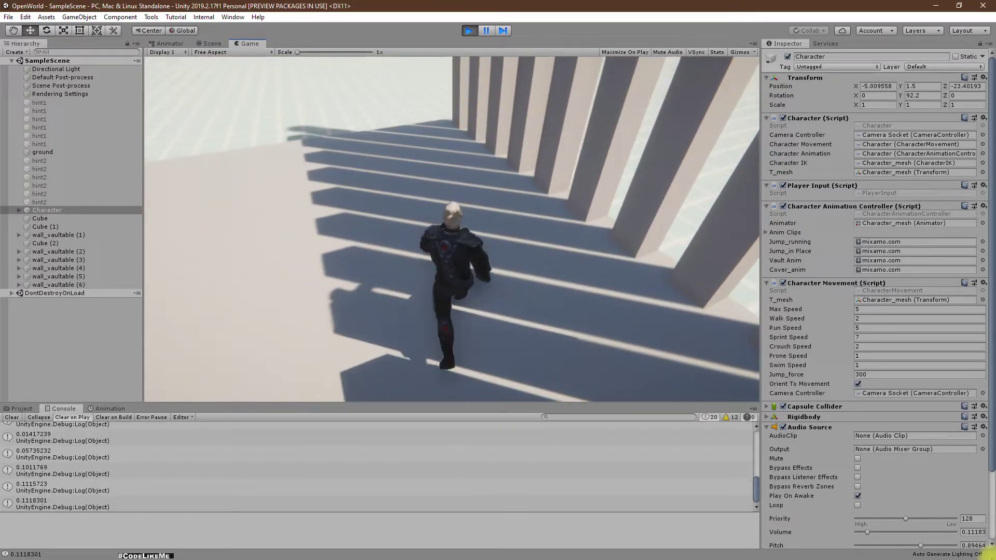
key("c")
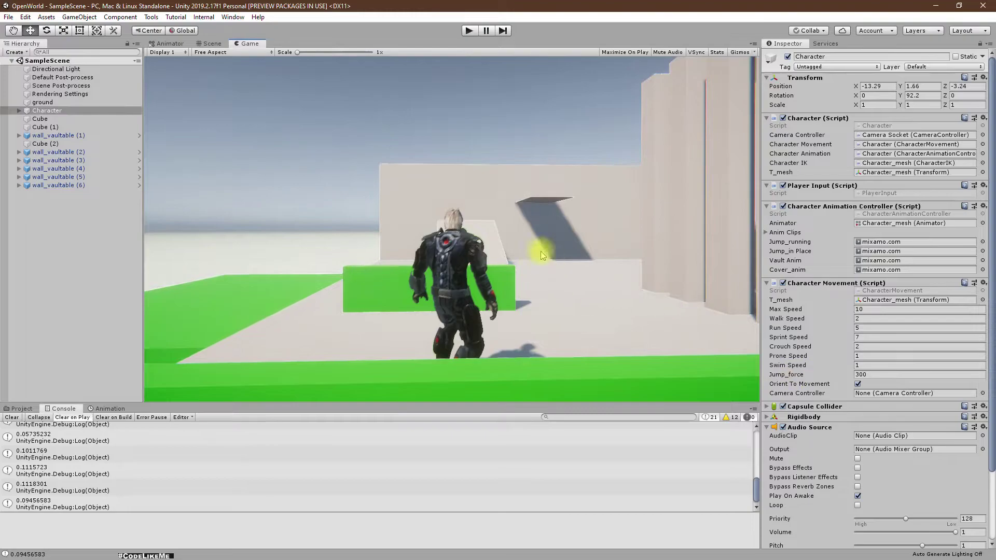
key("alt+Tab")
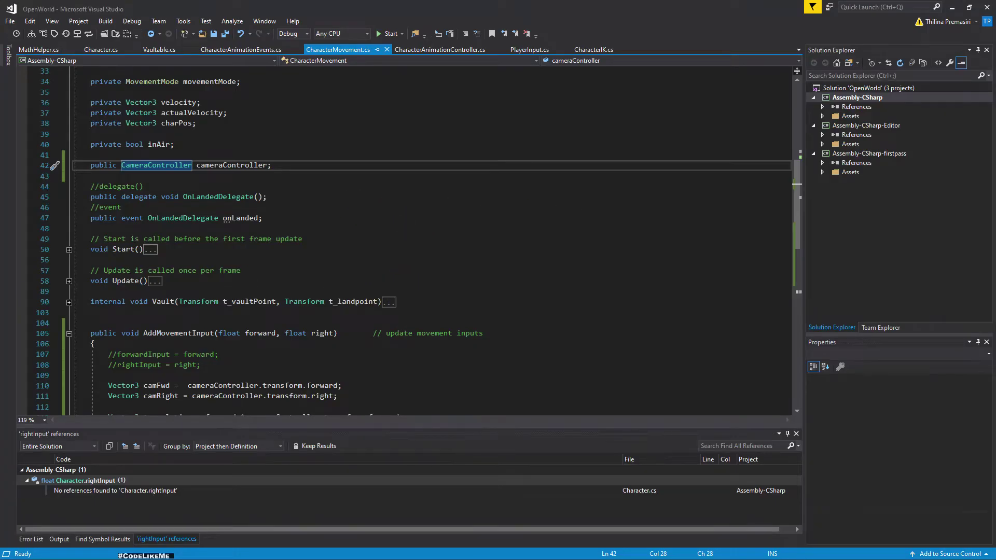
scroll(262, 289, "down", 4)
left_click_drag(201, 239, 210, 222)
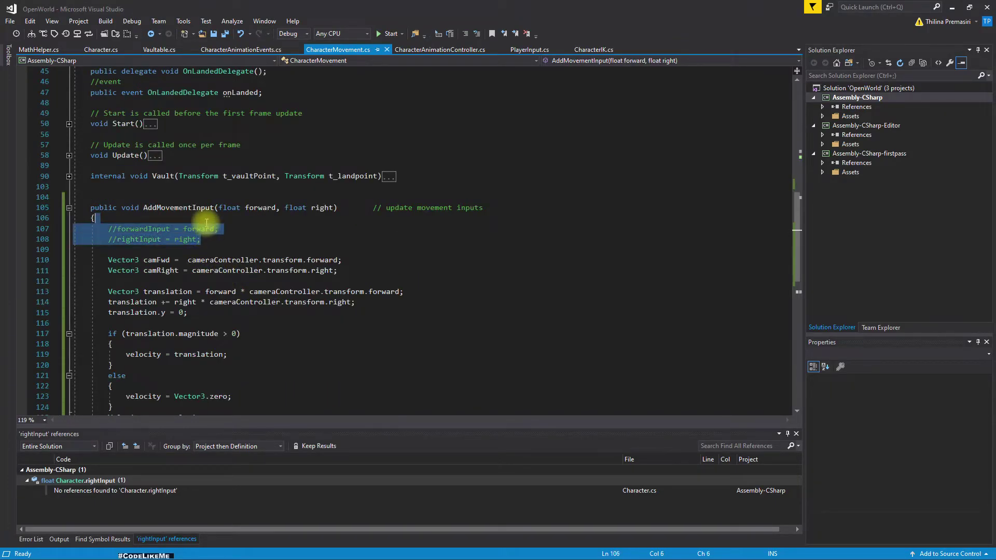
- Delete the commented-out input assignments and jump to the orientToMovement reference in Character.cs's TakeCover
key("Delete")
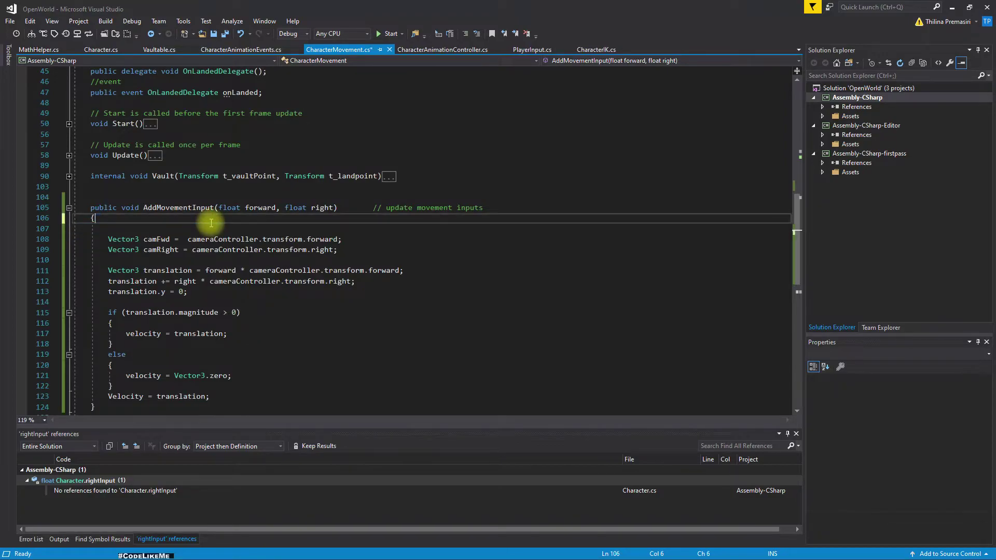
key("Delete")
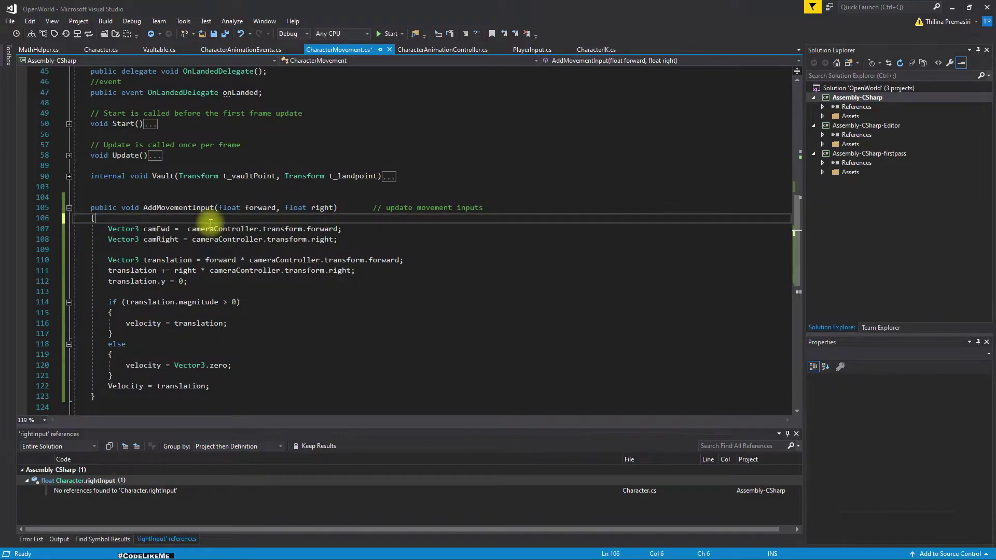
scroll(221, 257, "down", 3)
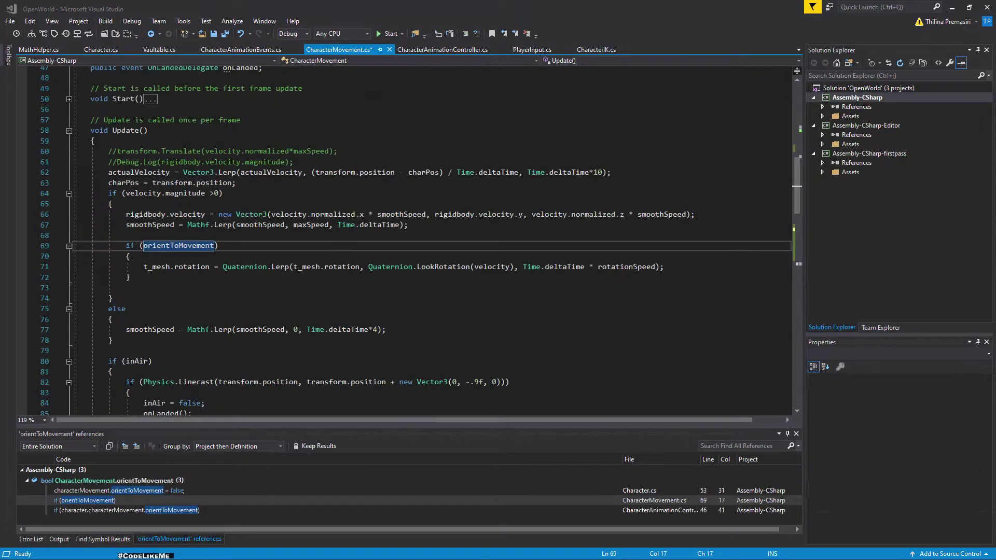
scroll(279, 278, "up", 3)
scroll(280, 280, "up", 7)
scroll(281, 279, "up", 2)
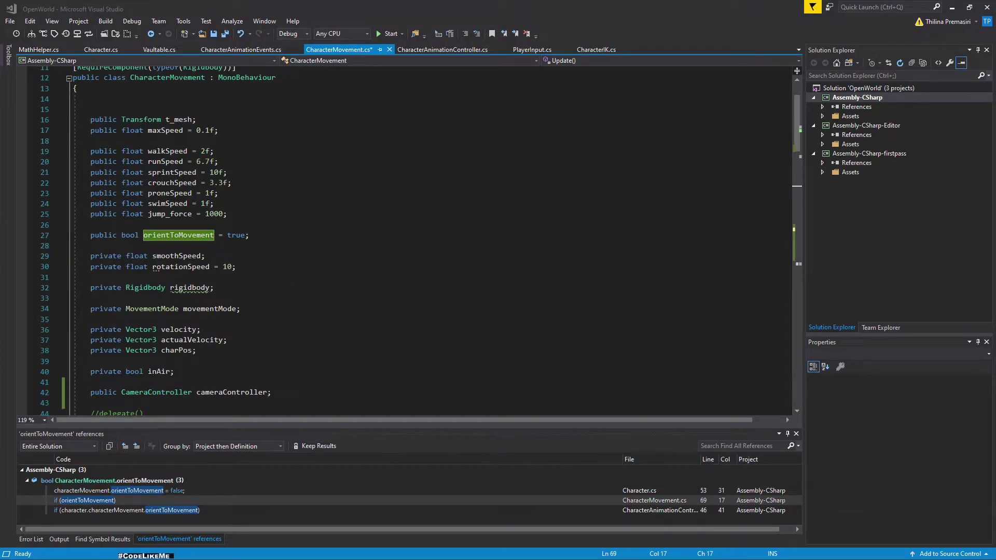
key("ctrl+Tab")
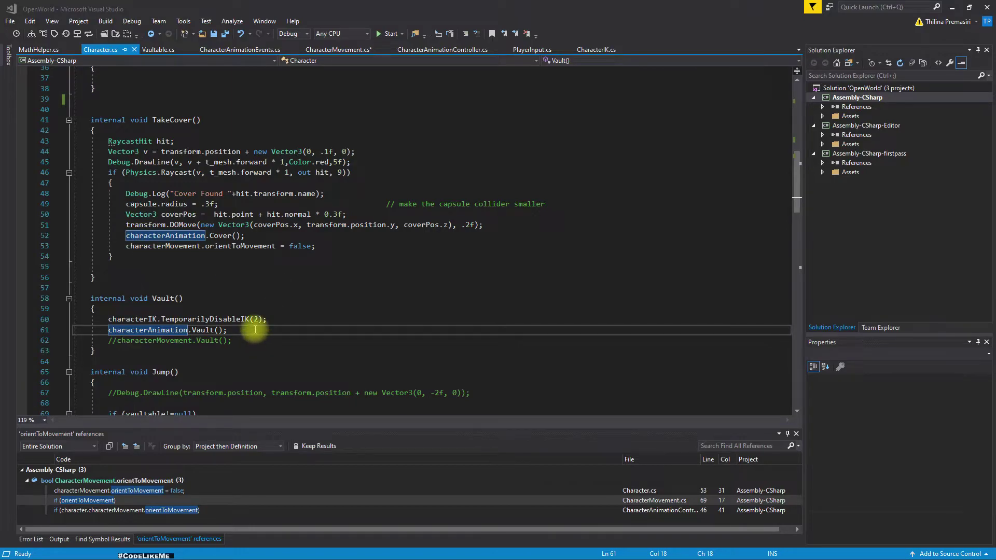
- From TakeCover, go to orientToMovement's declaration and add 'public bool inCover = false;' below it, then save
left_click(257, 235)
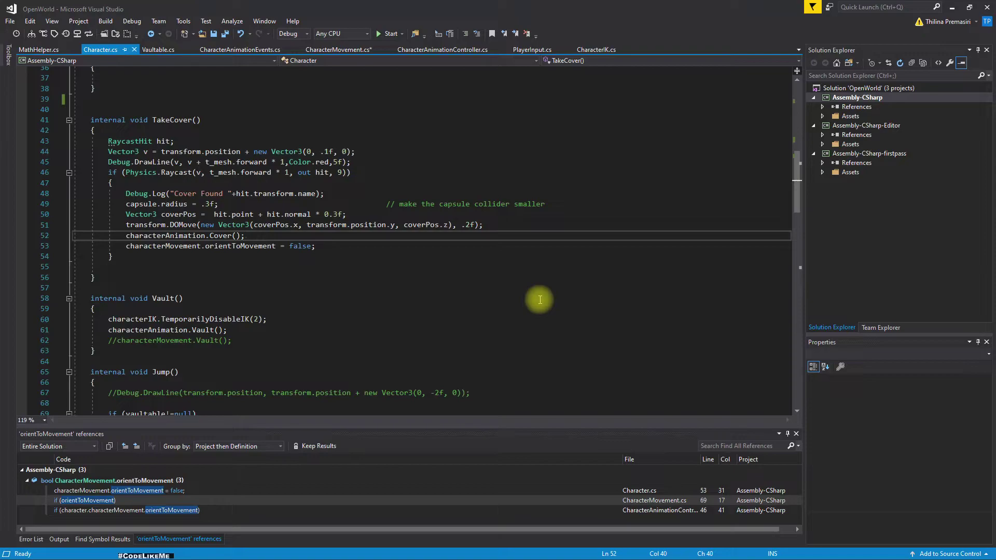
left_click_drag(327, 237, 326, 246)
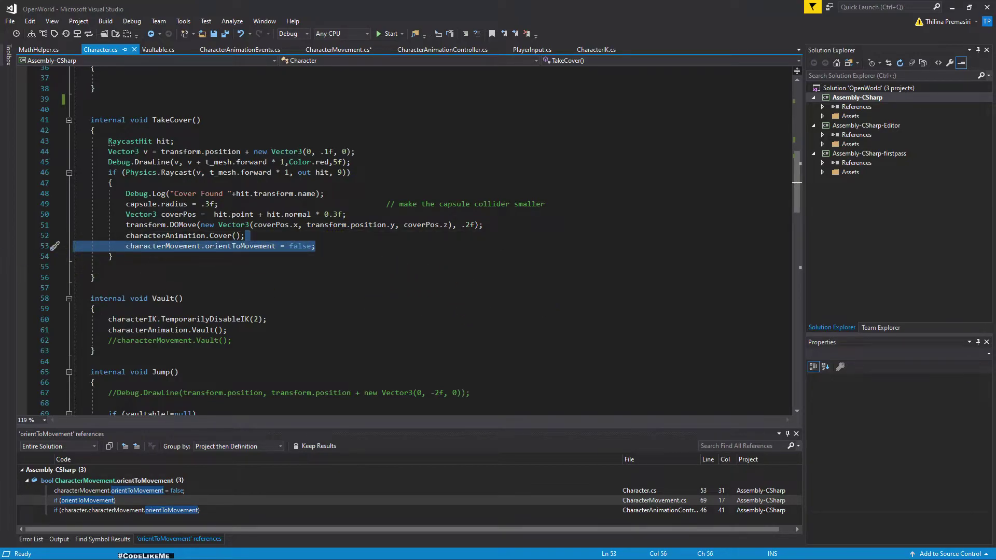
left_click(247, 247)
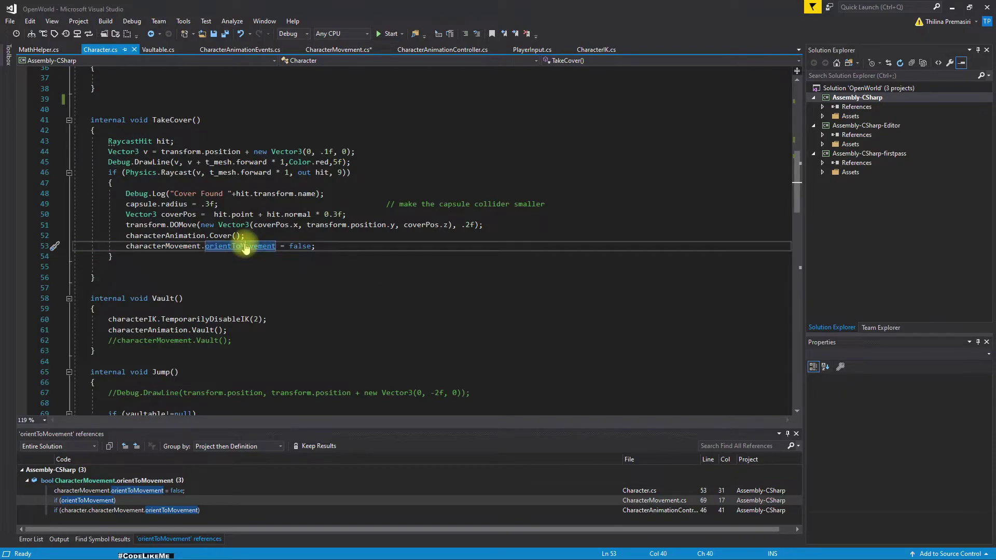
key("F12")
key("End")
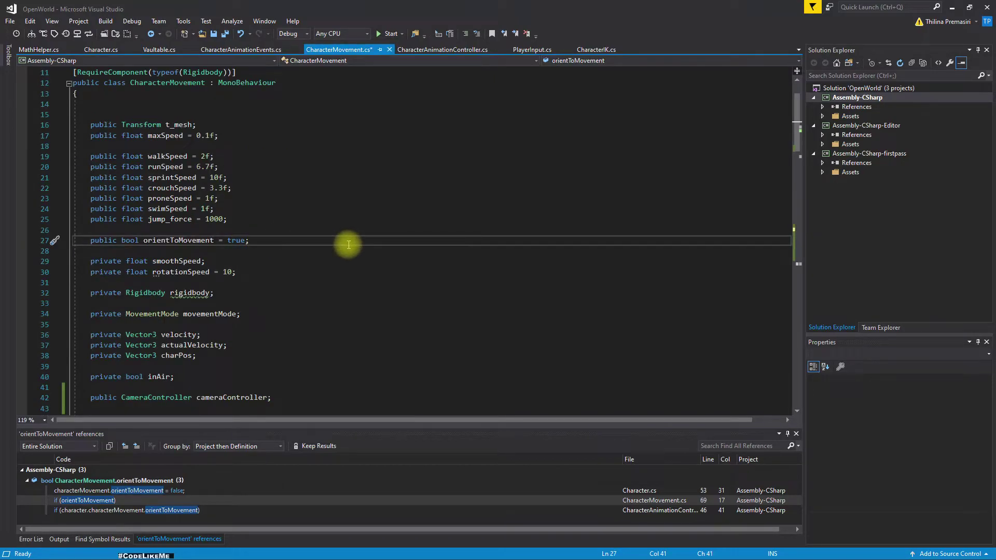
key("Return")
type("pu")
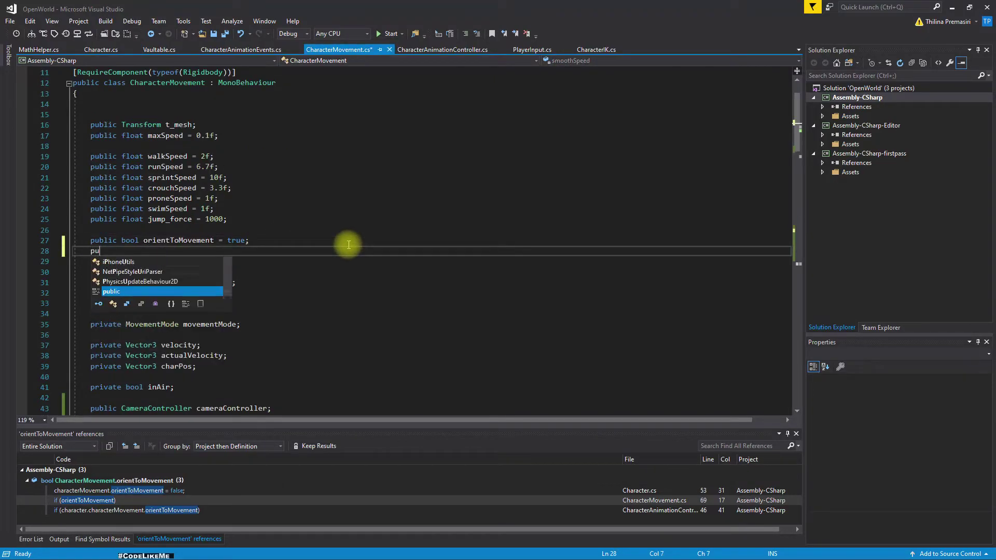
type("blic bool inCover ")
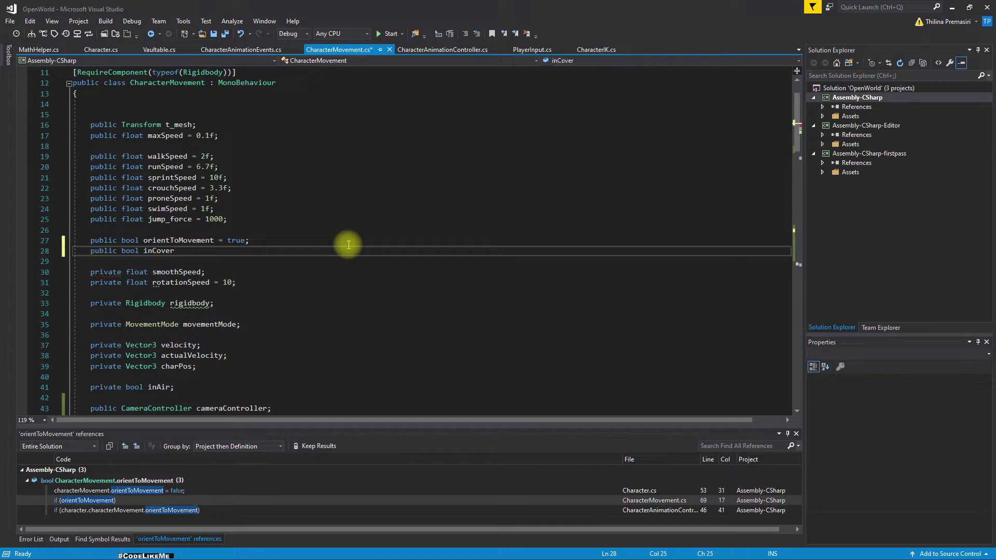
type("= false;")
key("ctrl+s")
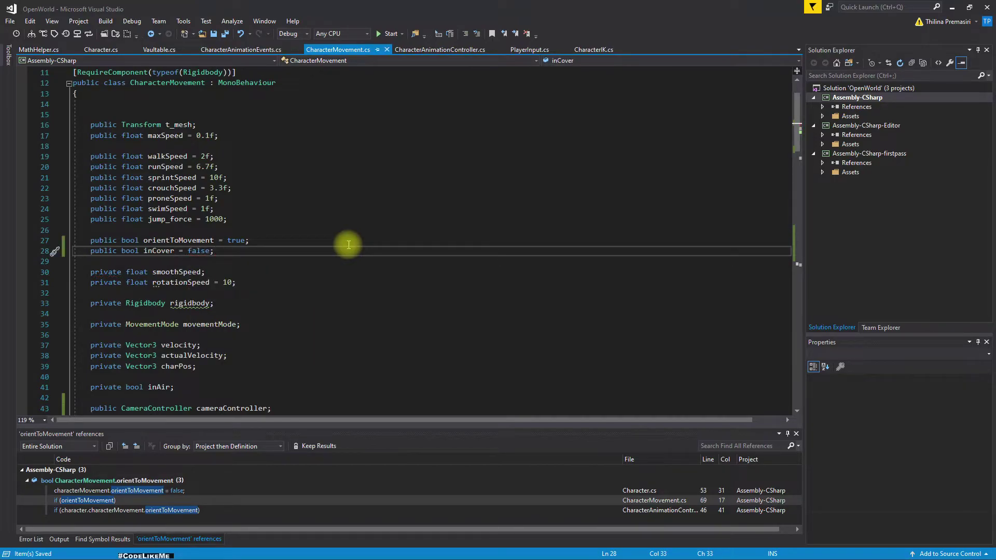
- In Character.cs TakeCover, add 'characterMovement.inCover = true;' after line 53 via IntelliSense and save
left_click(101, 48)
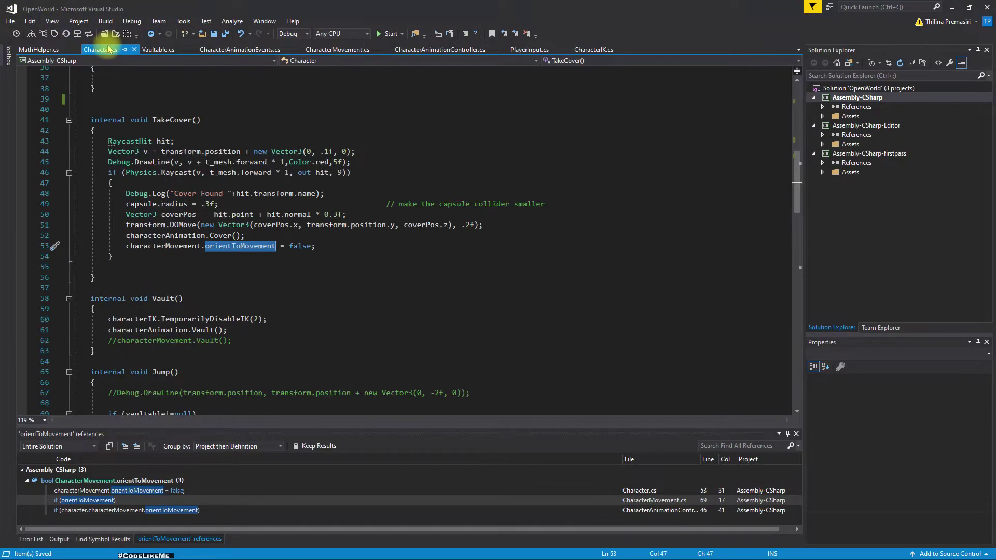
left_click(335, 246)
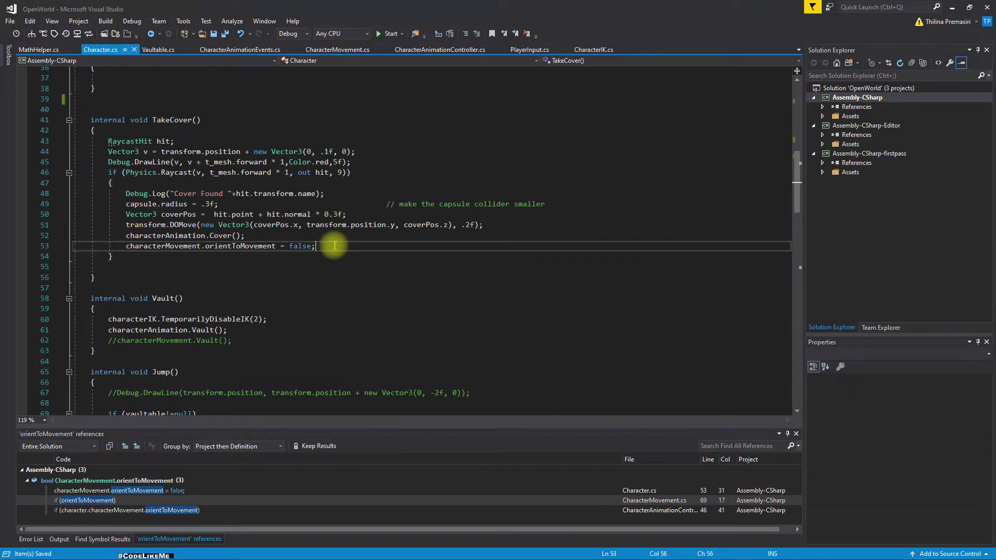
key("Return")
type("charac")
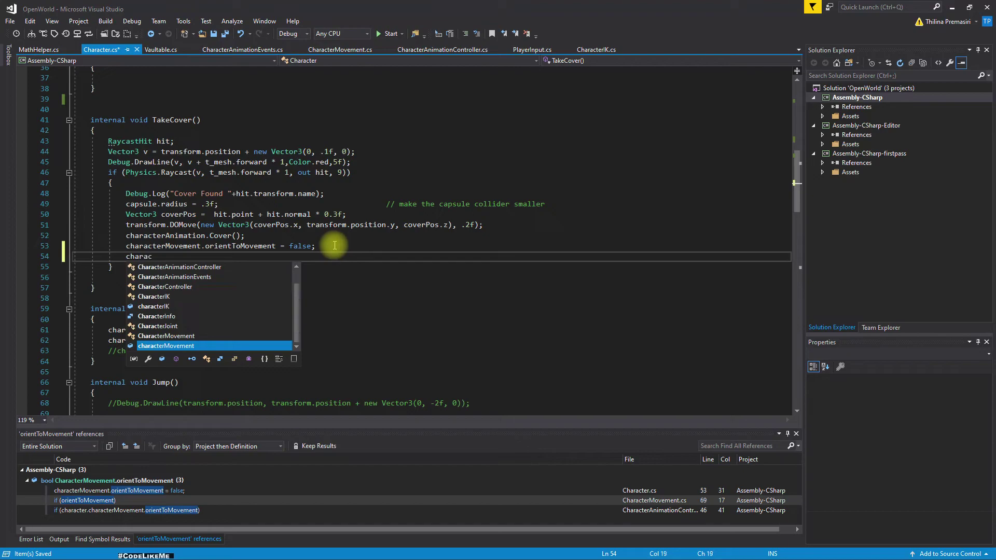
type("ter")
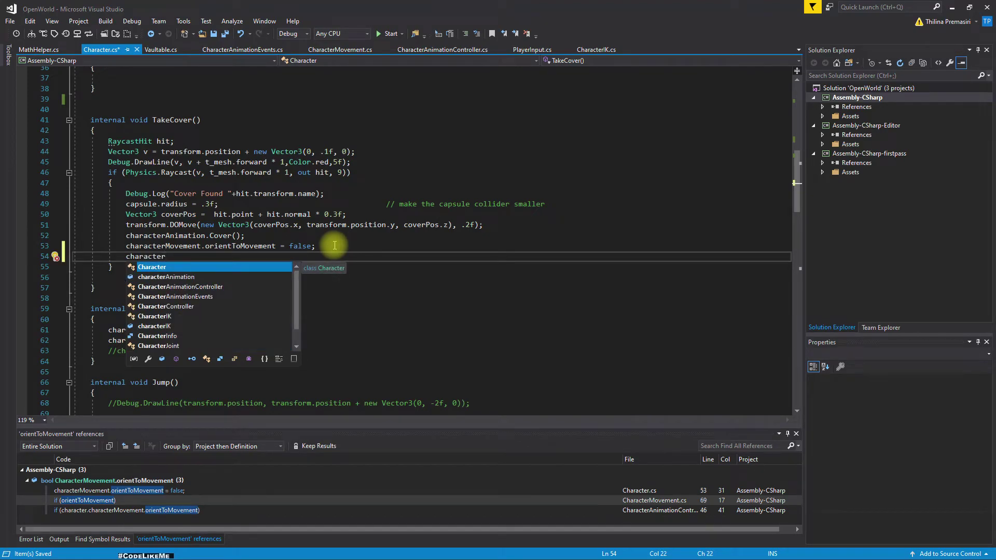
type("M")
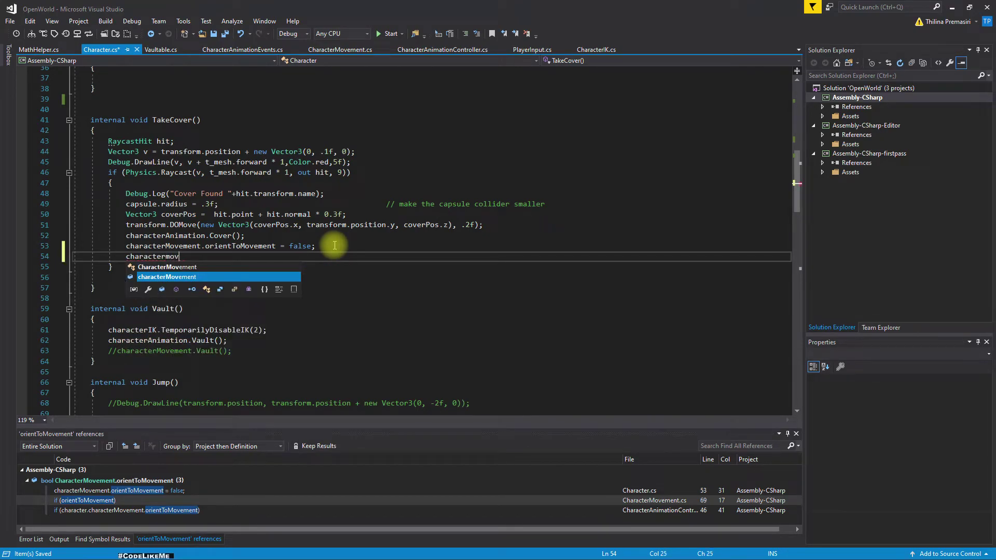
key("Tab")
type(".")
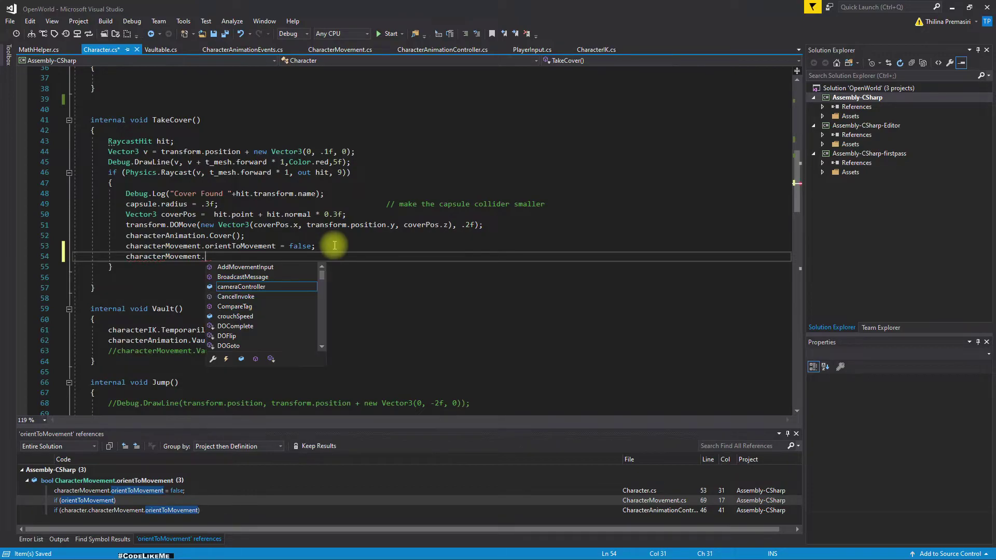
type("inC")
key("Tab")
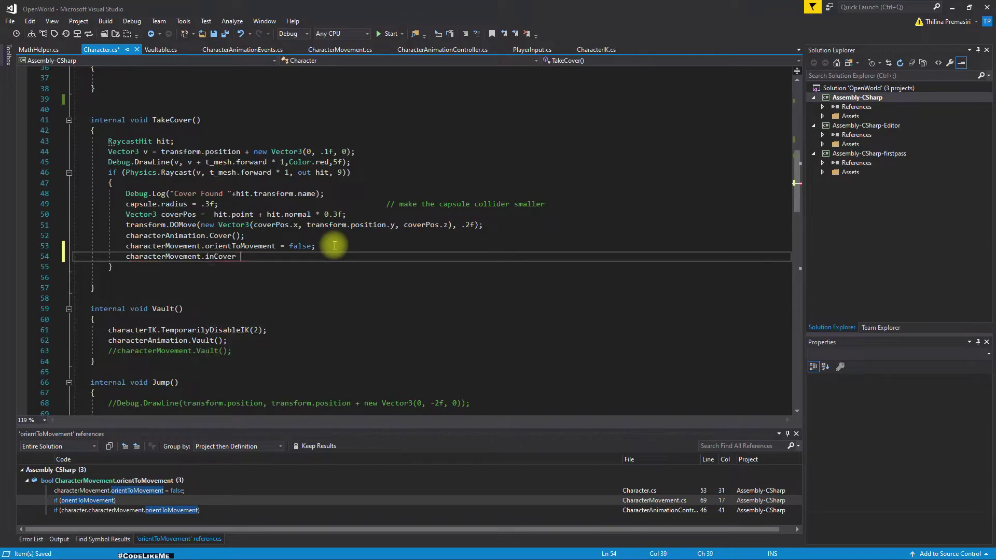
type("= tru")
key("Tab")
key("ctrl+s")
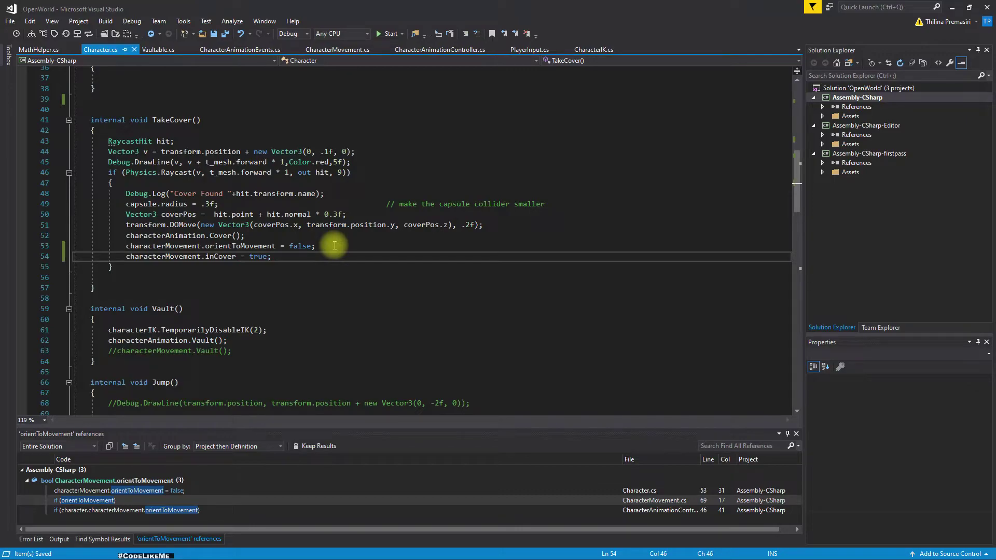
- In CharacterMovement.cs, fold Update() and place the caret on AddMovementInput's translation line
left_click(337, 50)
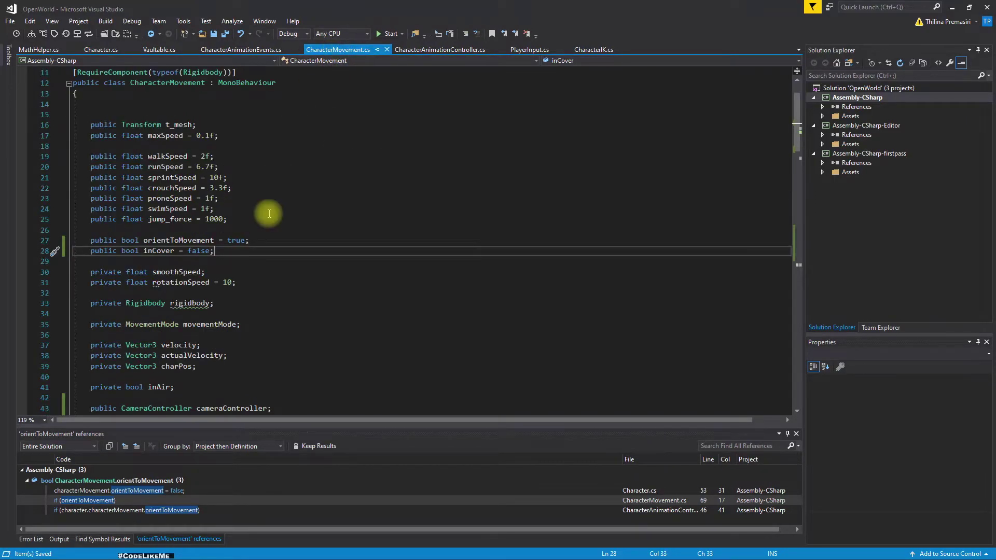
scroll(272, 288, "down", 3)
scroll(272, 288, "down", 3)
scroll(273, 288, "down", 4)
scroll(272, 286, "down", 2)
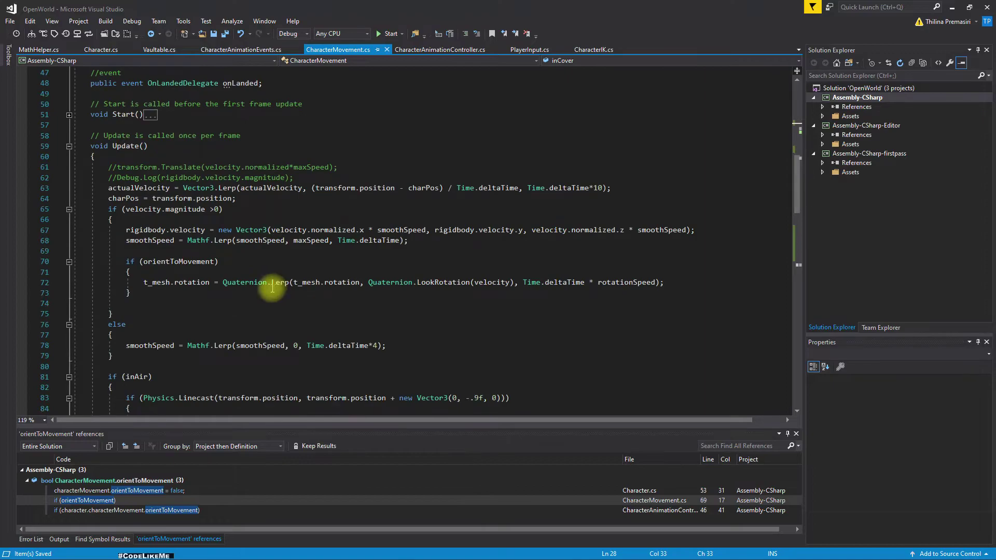
scroll(220, 269, "down", 4)
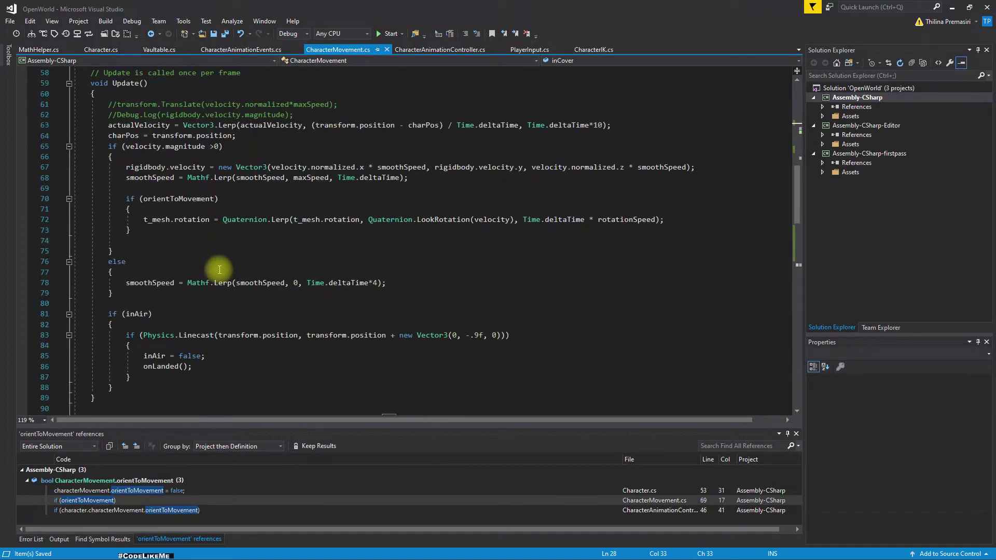
scroll(220, 269, "up", 7)
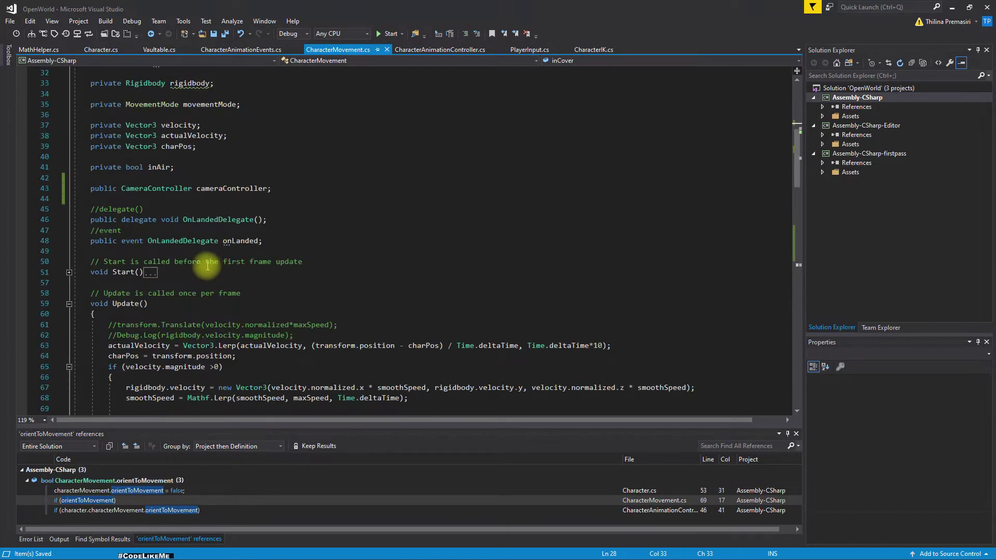
left_click(69, 304)
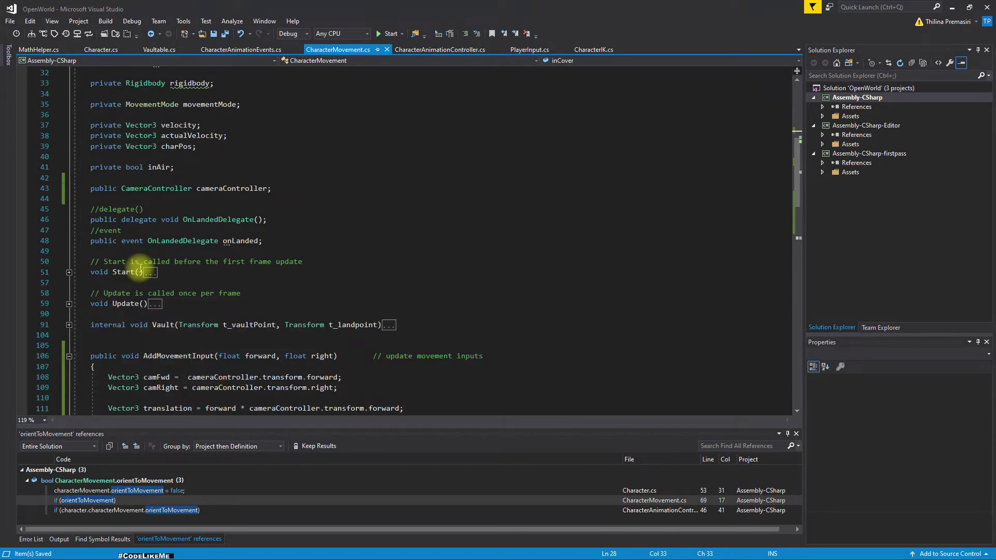
scroll(140, 268, "up", 6)
scroll(144, 268, "down", 4)
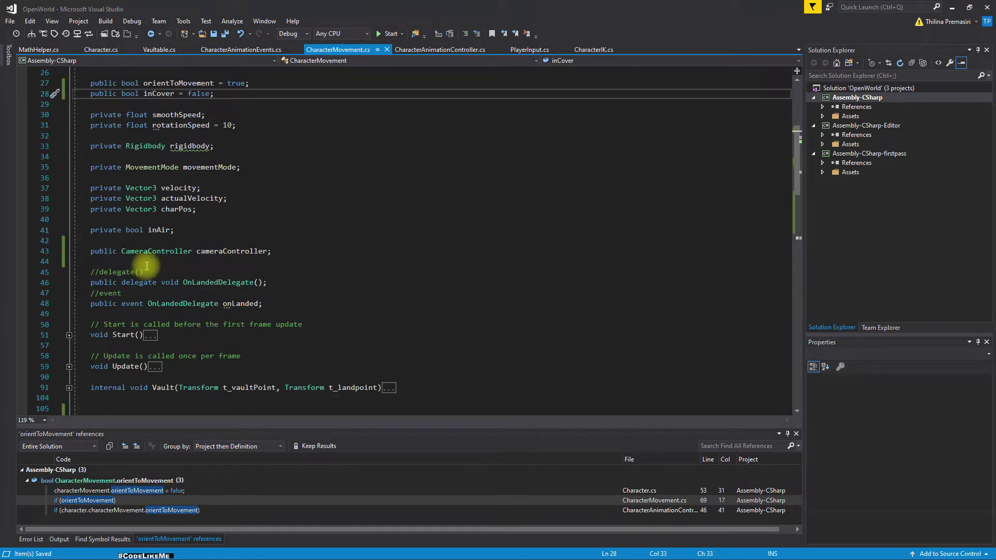
scroll(146, 267, "down", 3)
scroll(159, 263, "down", 5)
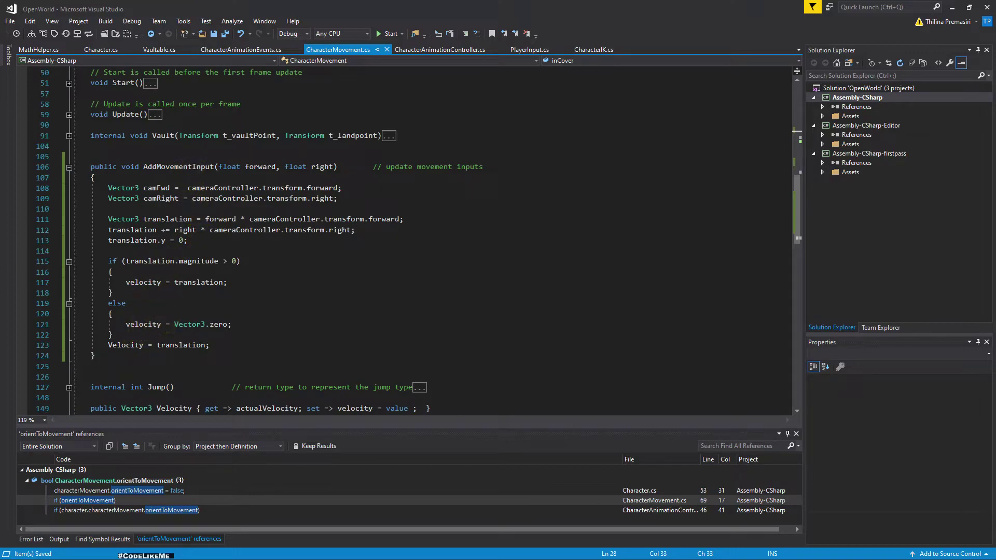
left_click(227, 219)
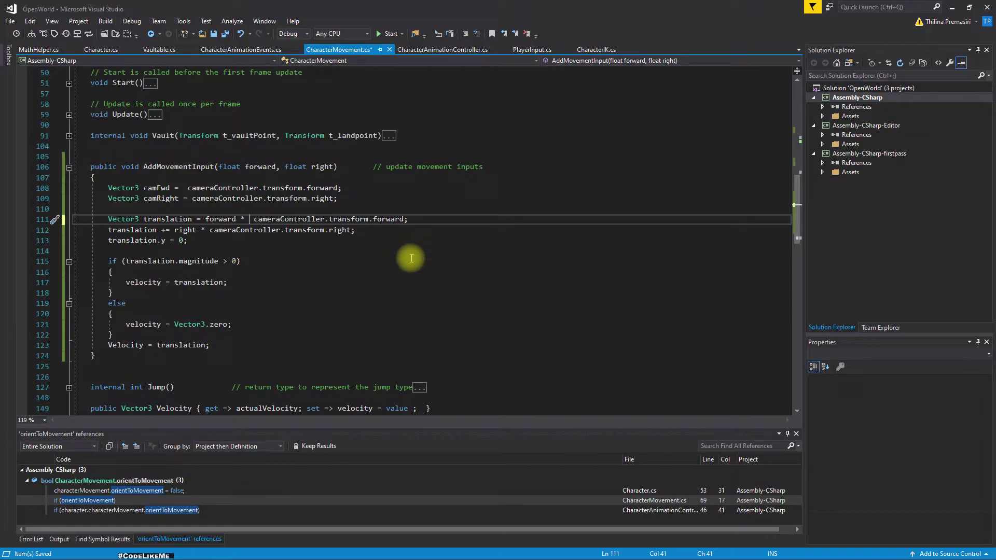
scroll(410, 259, "up", 9)
scroll(411, 258, "up", 6)
scroll(411, 258, "up", 2)
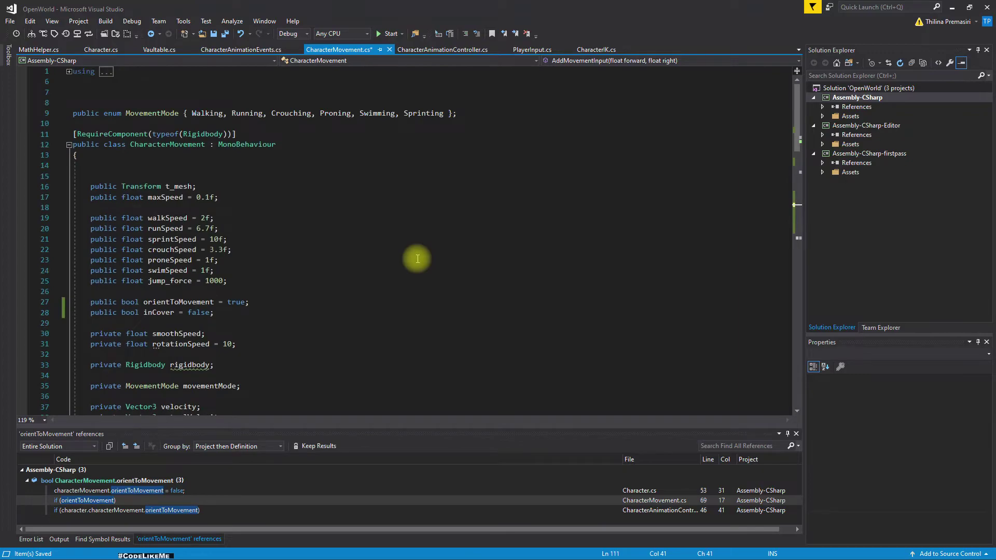
scroll(418, 261, "down", 12)
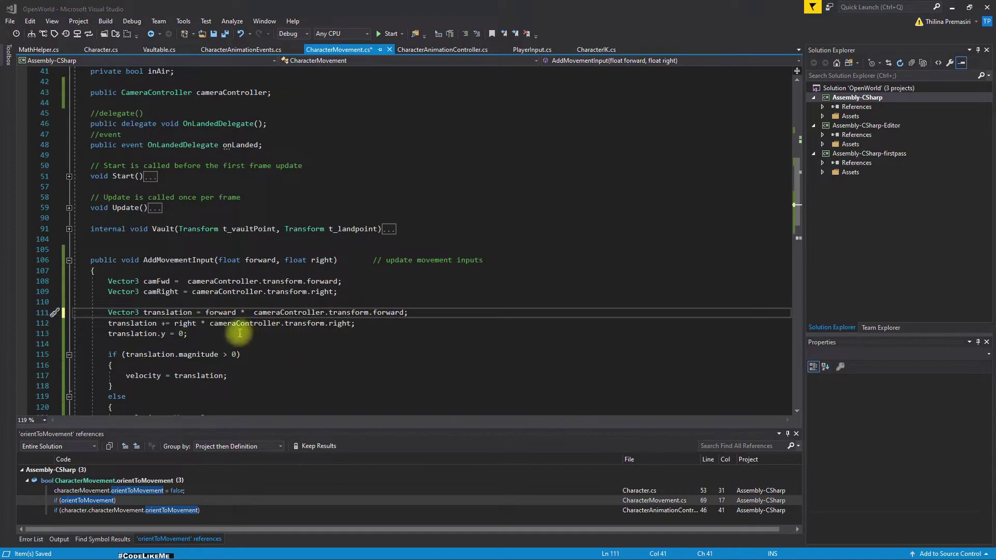
- Declare 'Vector3 translation;' on its own line after camRight
left_click_drag(192, 312, 109, 302)
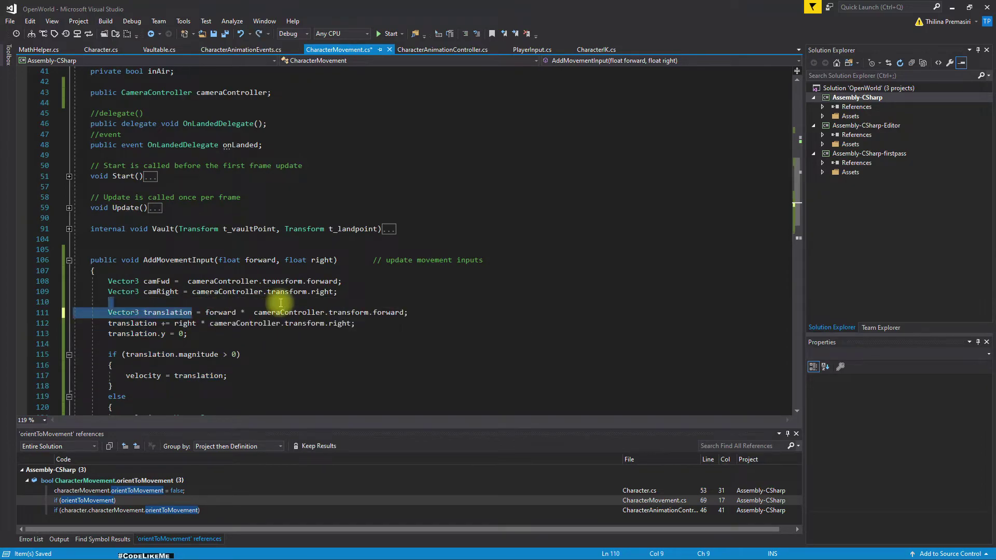
left_click(345, 295)
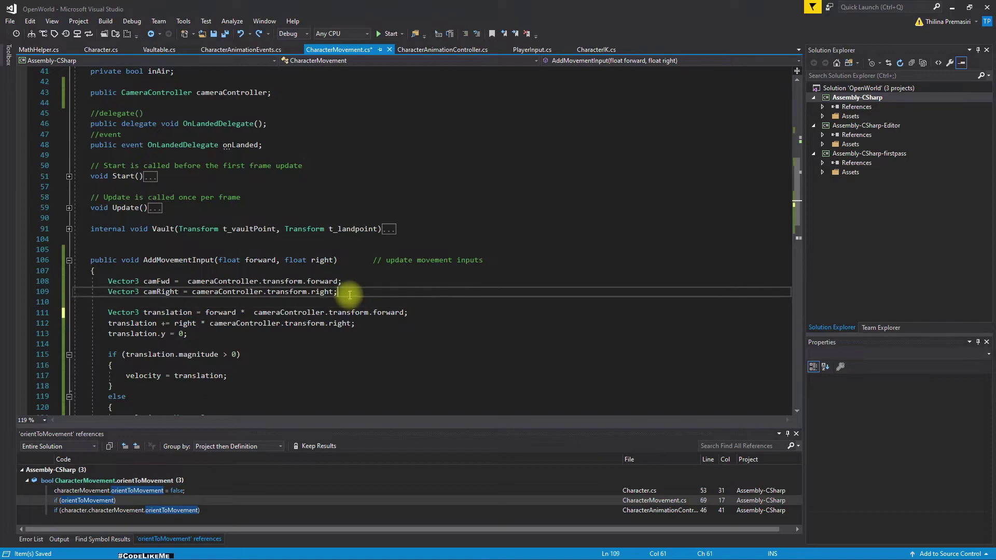
key("Return")
type("Vector3 translation")
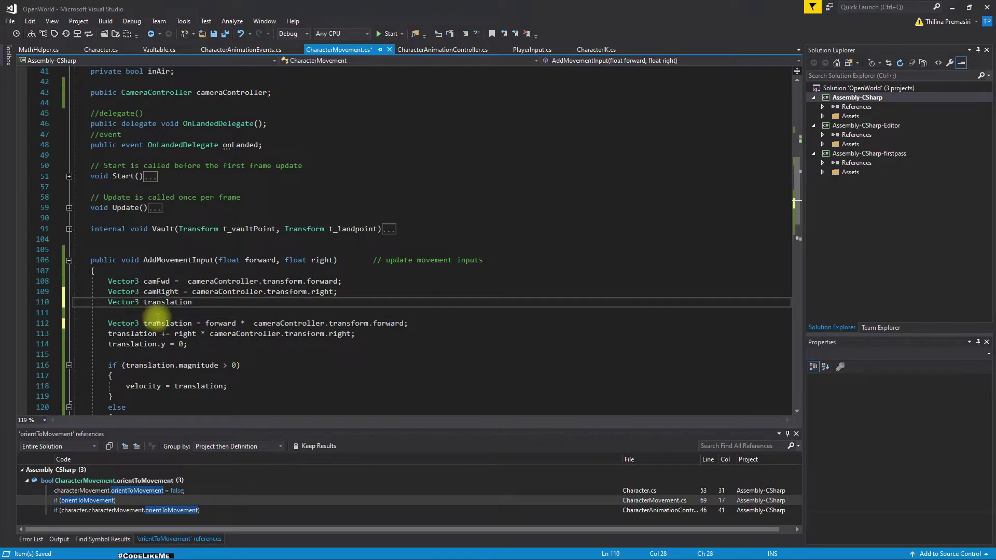
type(";")
key("Down")
key("Down")
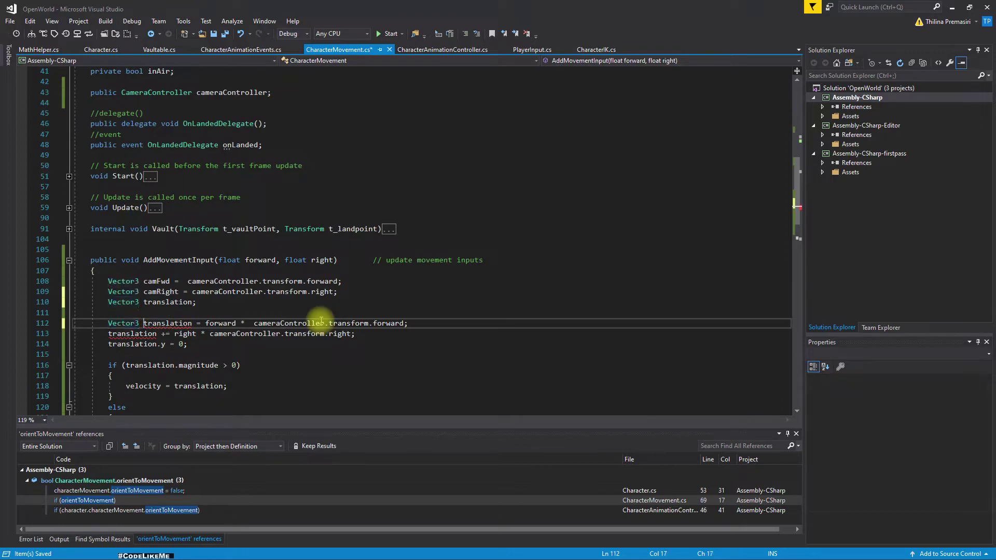
- Remove the Vector3 type from the translation assignment and start an if snippet above it
key("Right")
key("shift+Left")
key("shift+Left")
key("shift+Left")
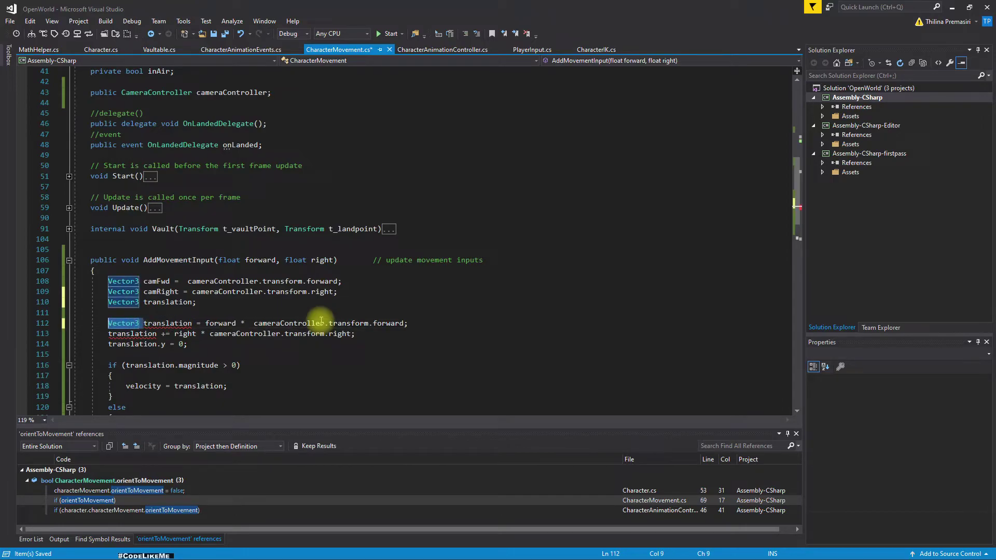
key("Delete")
key("Up")
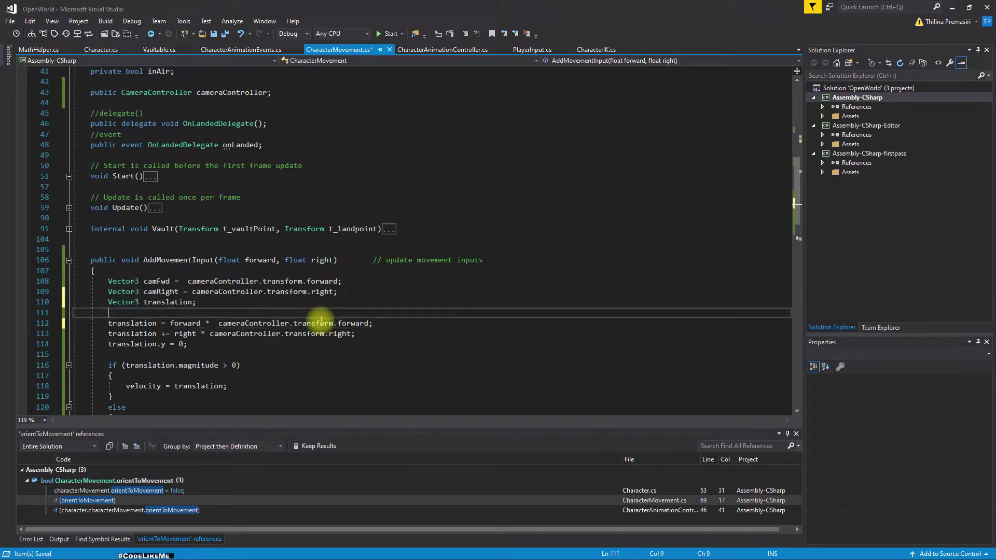
key("Return")
type("if")
- Complete the condition as if (inCover) and add an else block with its own braces
key("Tab")
key("Tab")
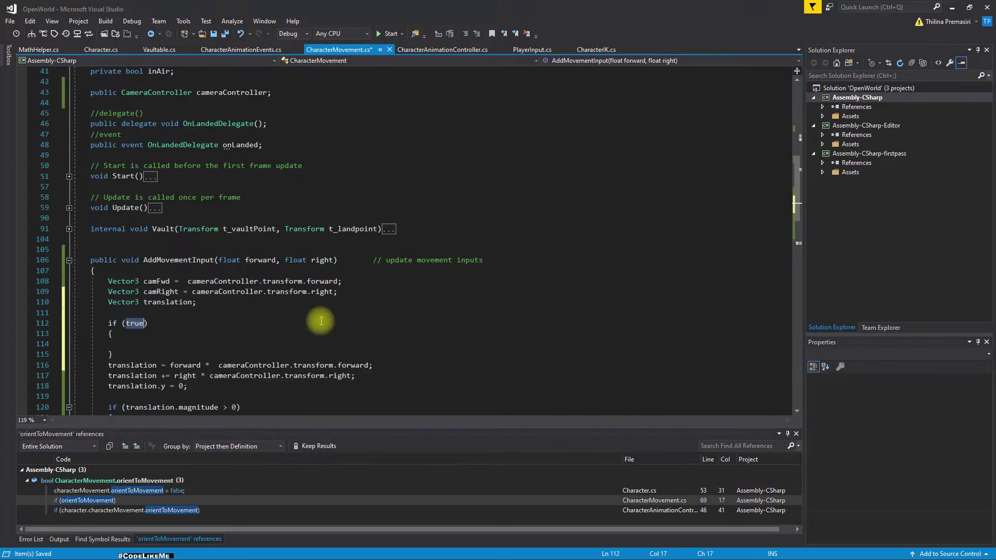
type("inCo")
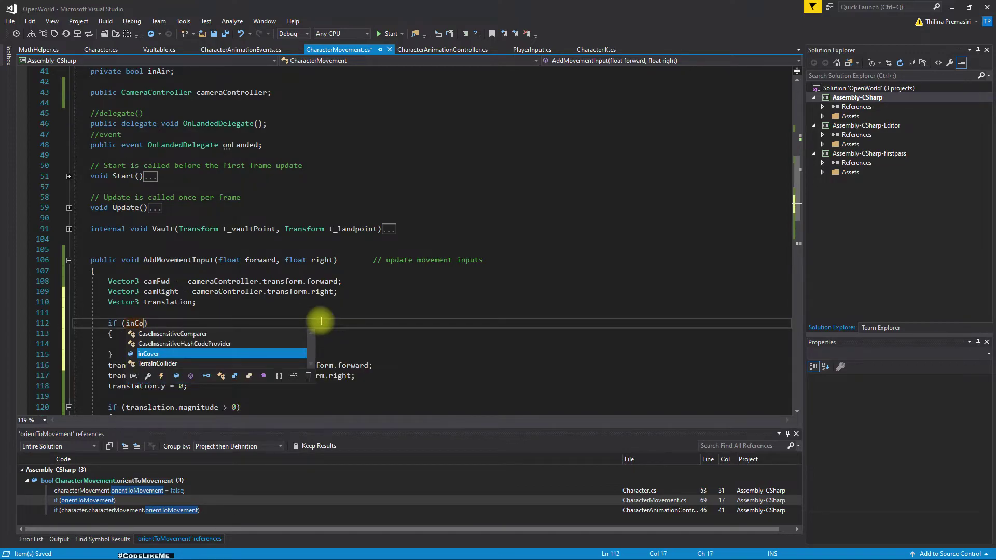
key("Tab")
key("Down")
key("Down")
key("Down")
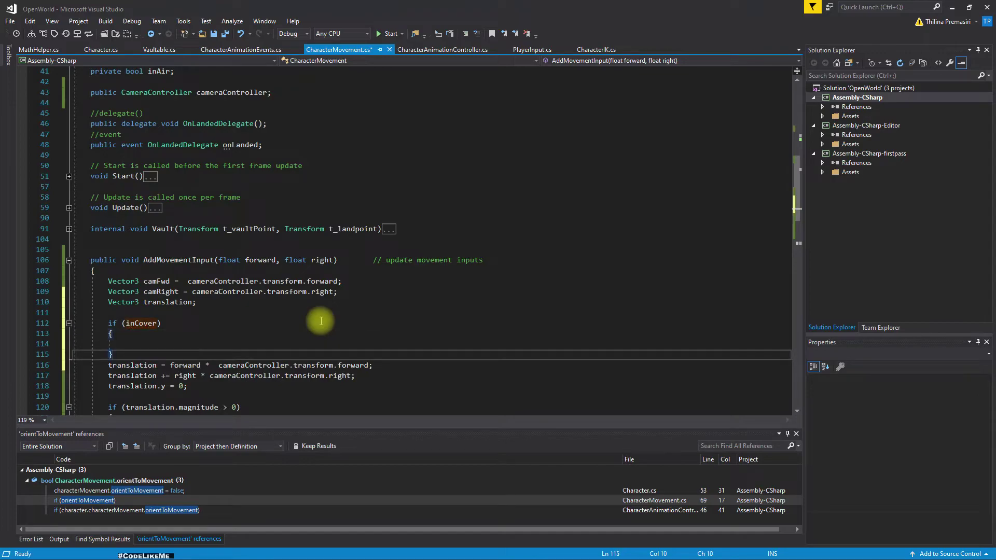
type("else")
key("Return")
type("{")
key("Return")
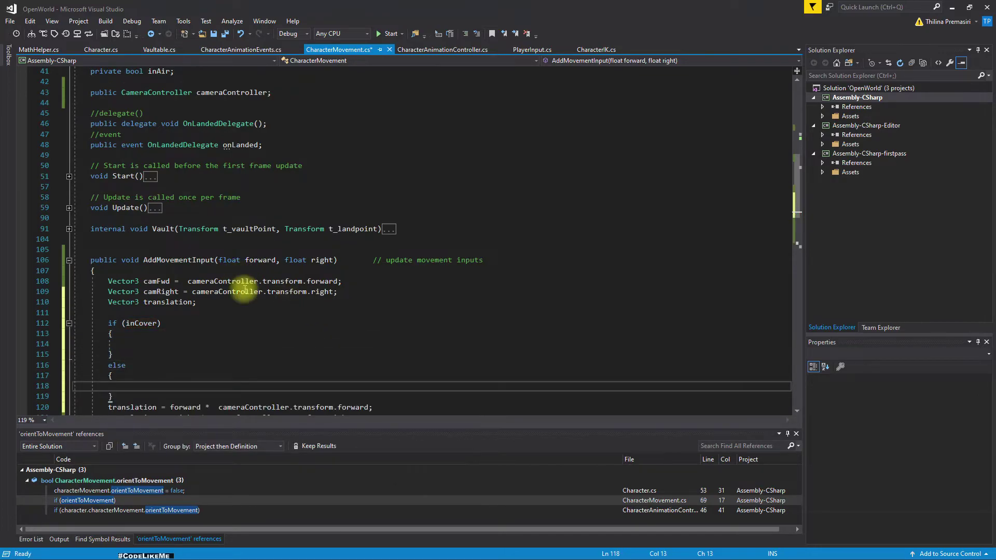
scroll(325, 325, "down", 4)
- Cut and paste the two camera-relative translation lines into the else block, then undo the badly reformatted result
left_click_drag(373, 291, 367, 273)
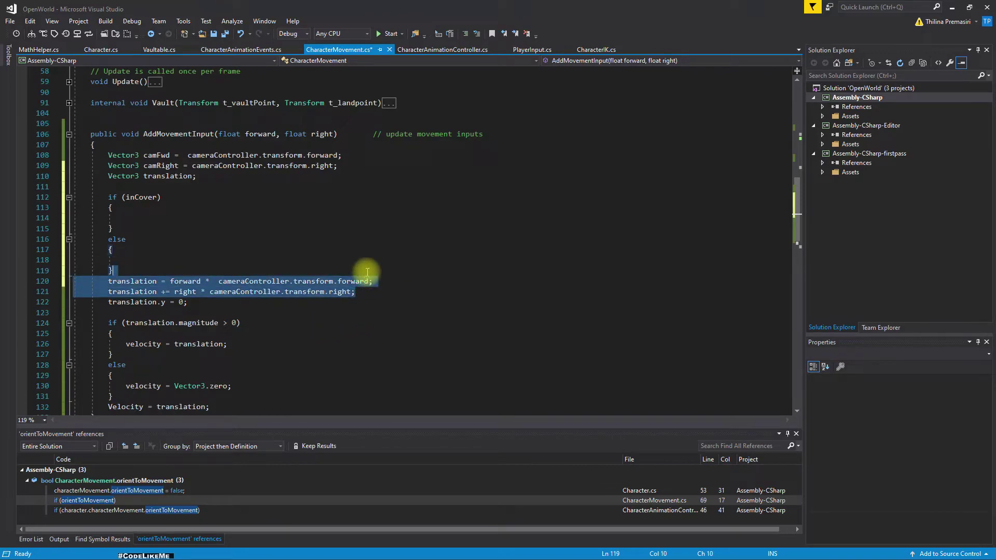
key("ctrl+x")
left_click(151, 248)
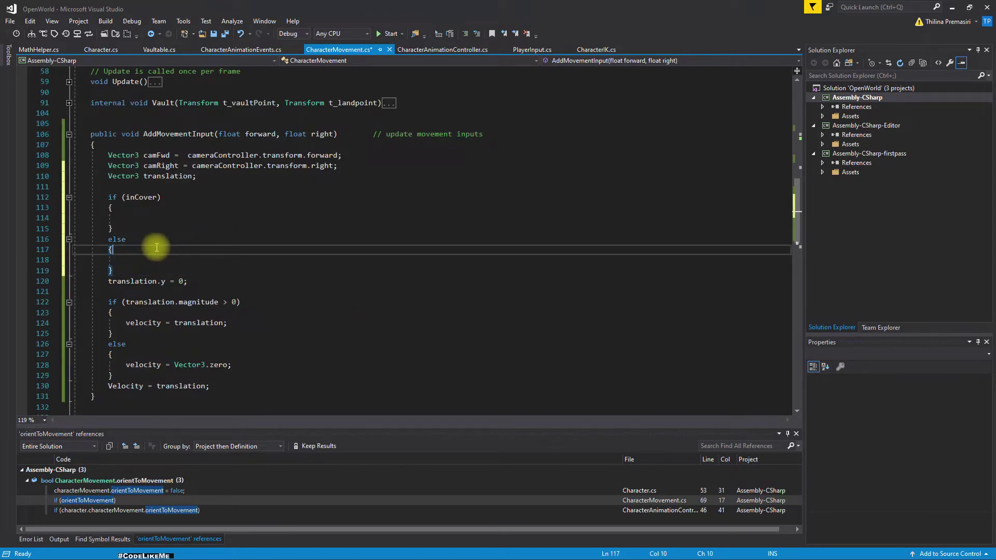
key("ctrl+v")
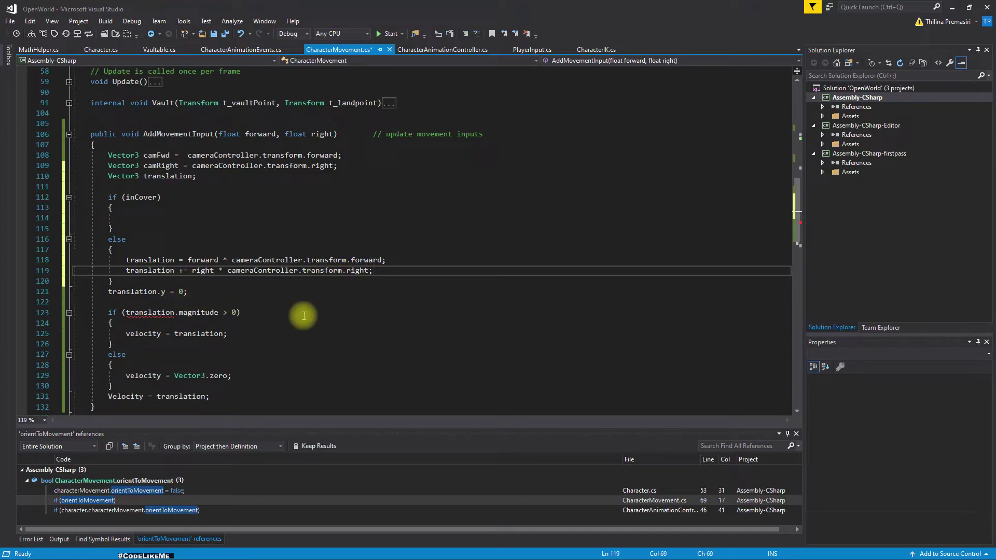
key("ctrl+z")
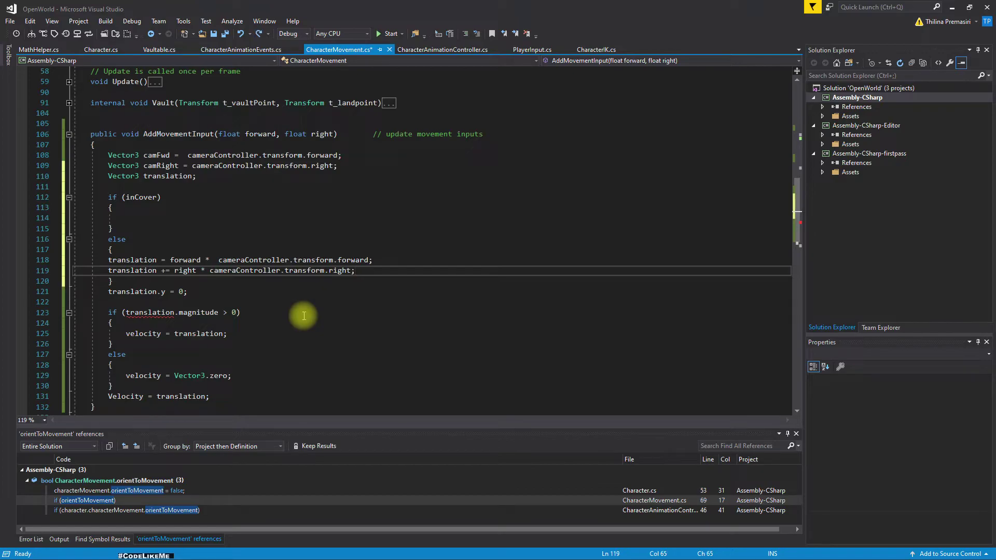
key("ctrl+z")
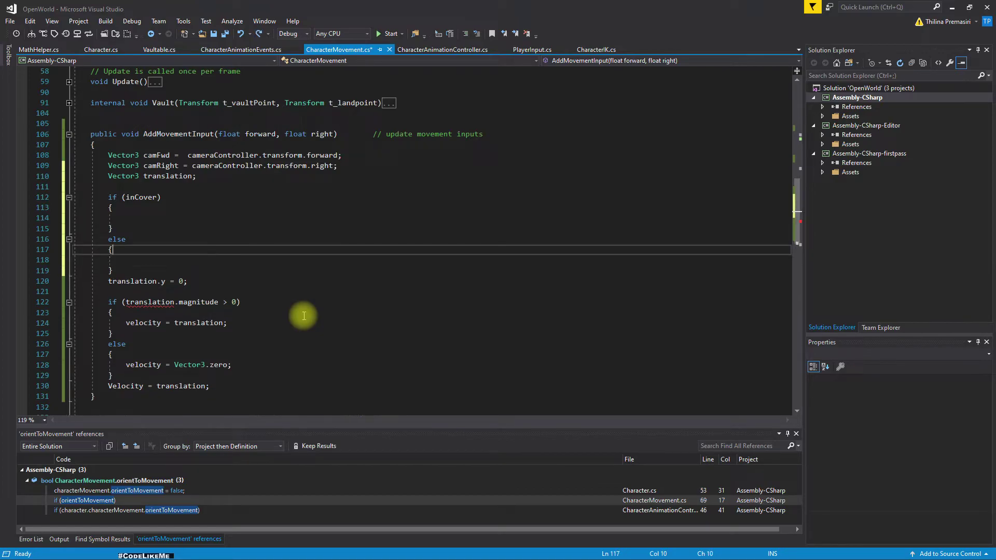
key("ctrl+z")
- Reselect and cut just the two translation lines and position the caret inside the else block
left_click_drag(200, 303, 207, 274)
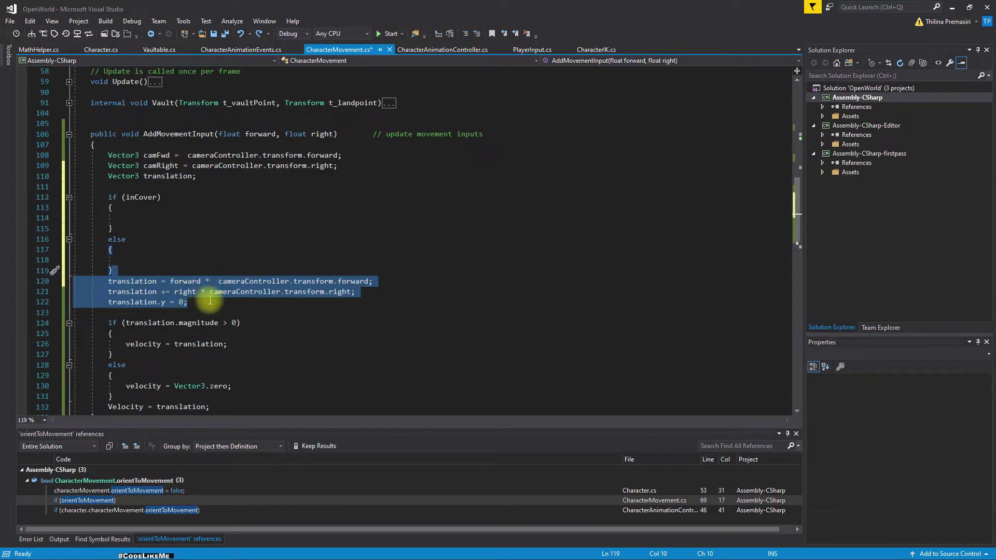
left_click_drag(378, 292, 373, 274)
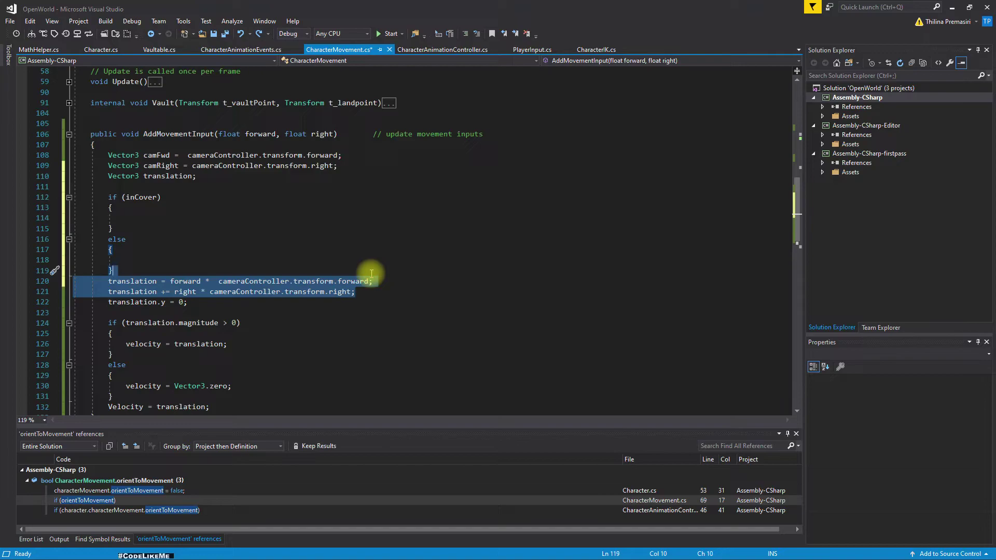
key("ctrl+x")
left_click(200, 259)
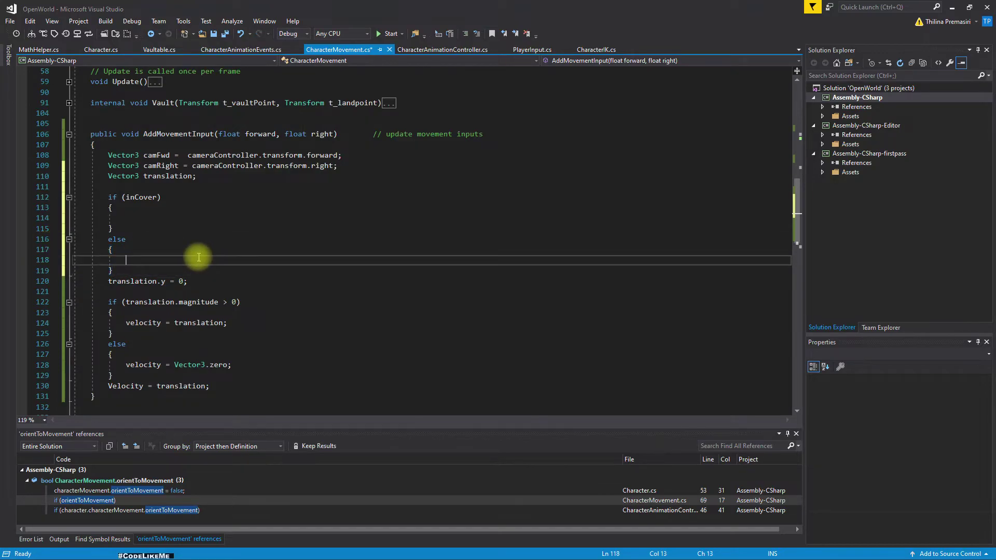
left_click(122, 238)
left_click(160, 246)
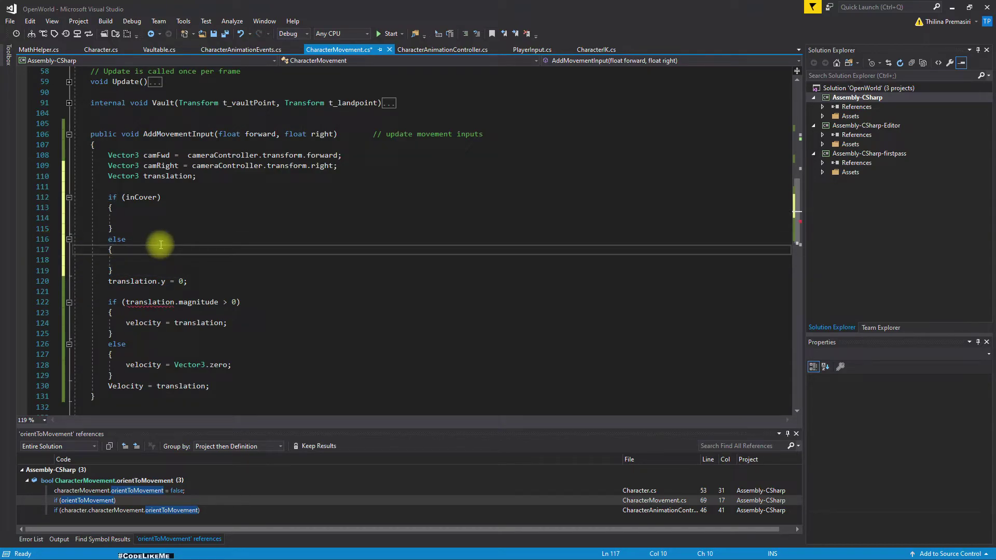
- Paste the two camera-relative translation lines into both the else branch and the if (inCover) branch
key("Delete")
key("ctrl+v")
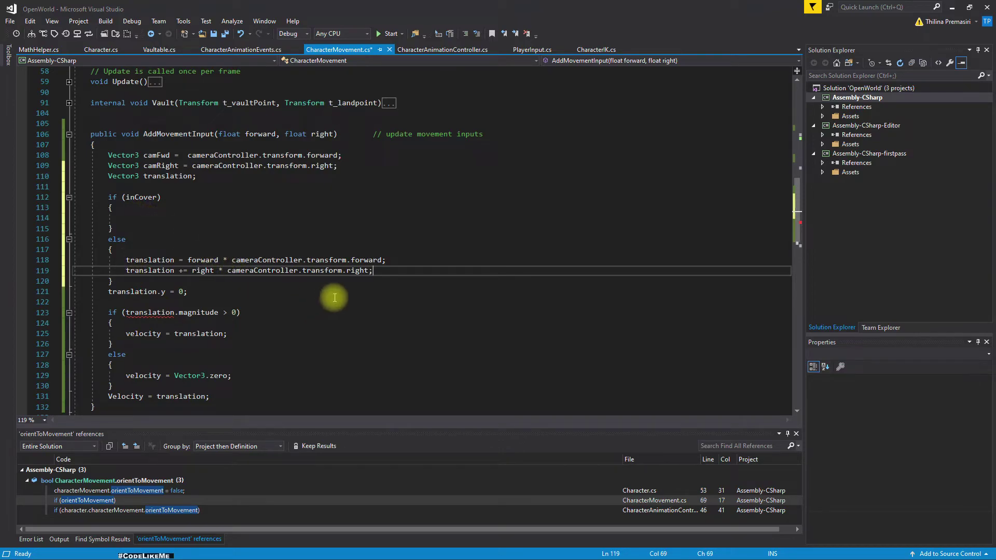
left_click(170, 204)
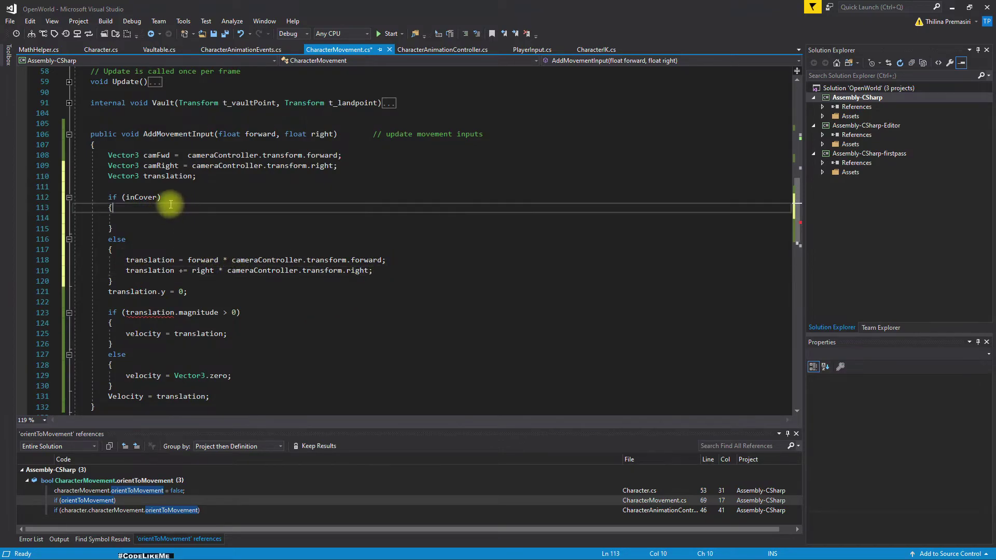
key("Delete")
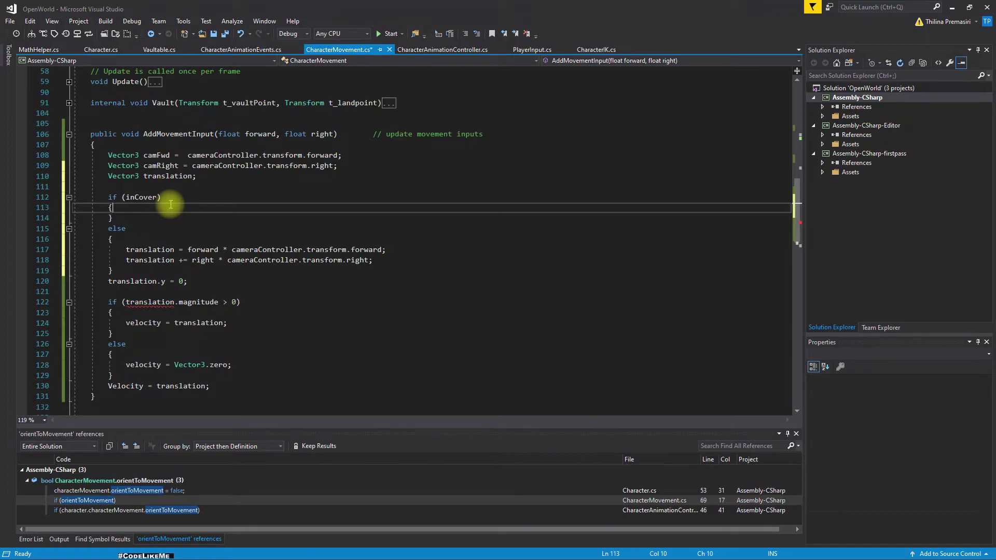
key("ctrl+v")
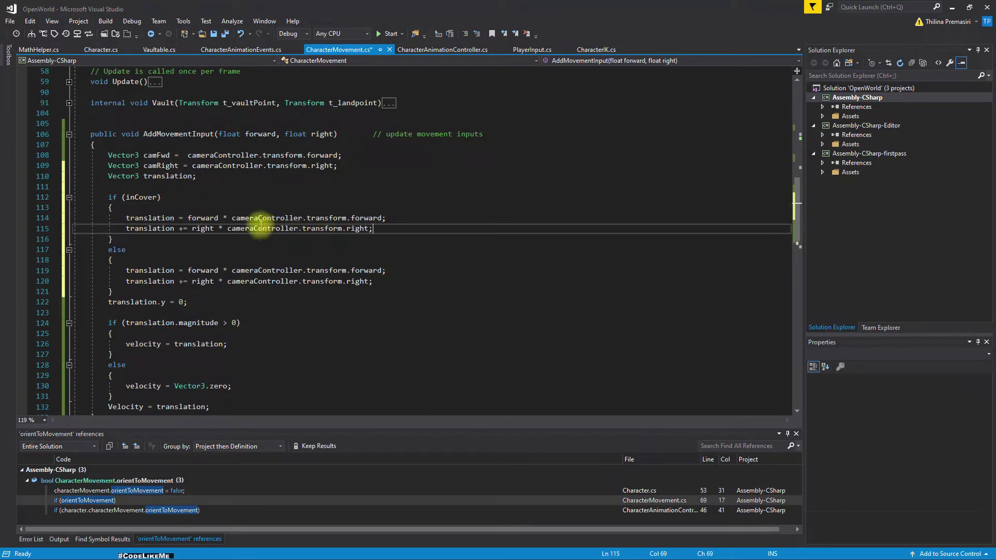
- Select cameraController.transform in the inCover forward line, ready to replace it
left_click(284, 219)
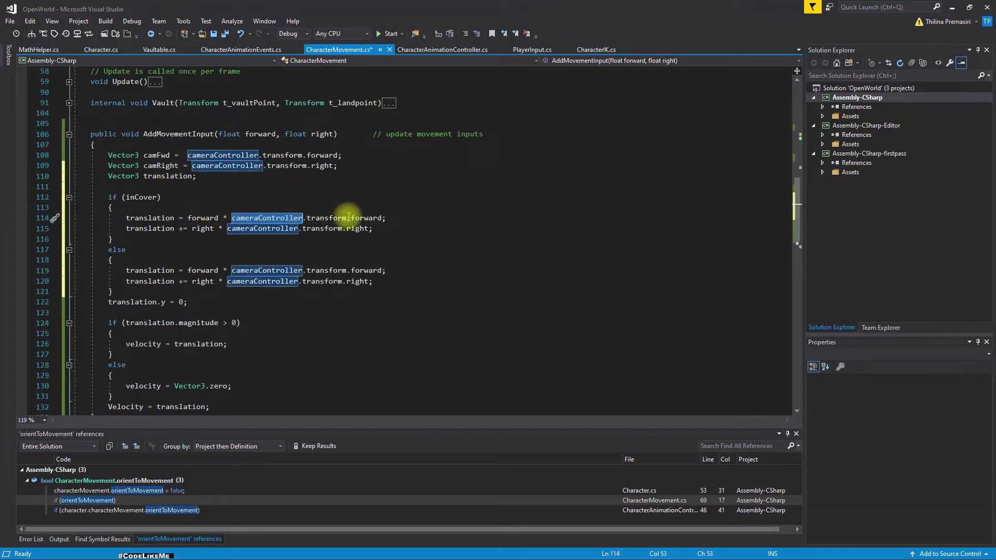
mouse_move(348, 217)
left_mouse_down()
mouse_move(277, 206)
mouse_move(232, 217)
left_mouse_up()
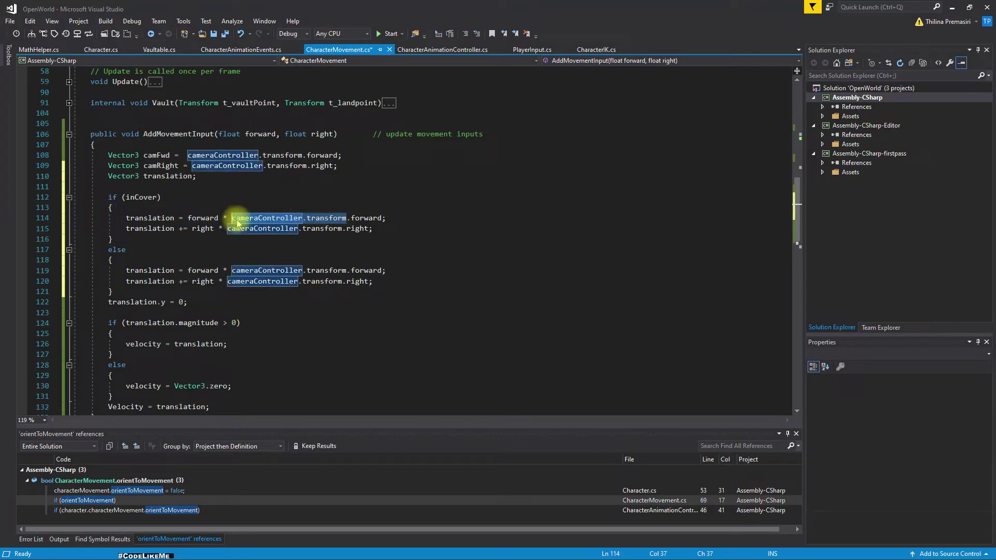
type("t_me")
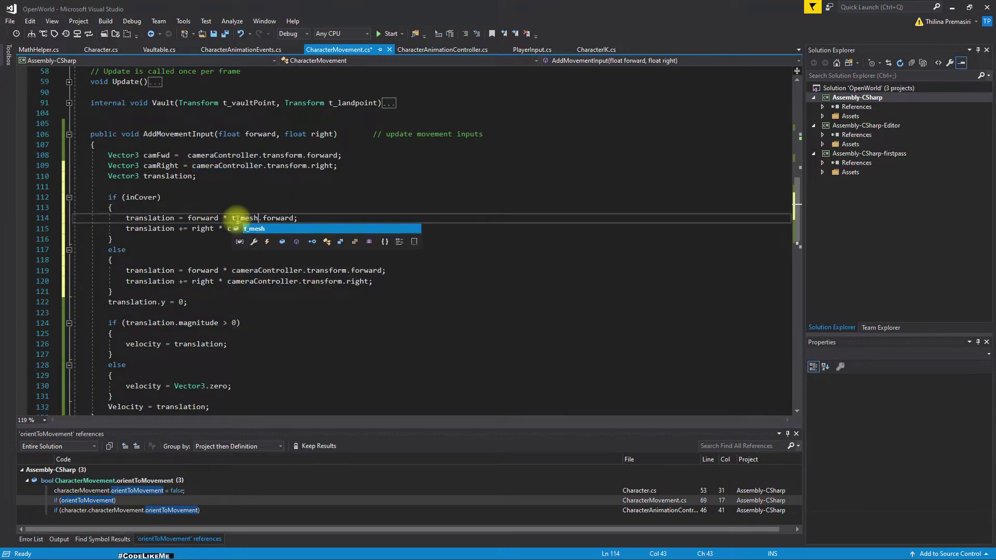
- Use t_mesh for the inCover forward and right translation lines, save CharacterMovement.cs, and return to Unity
key("Escape")
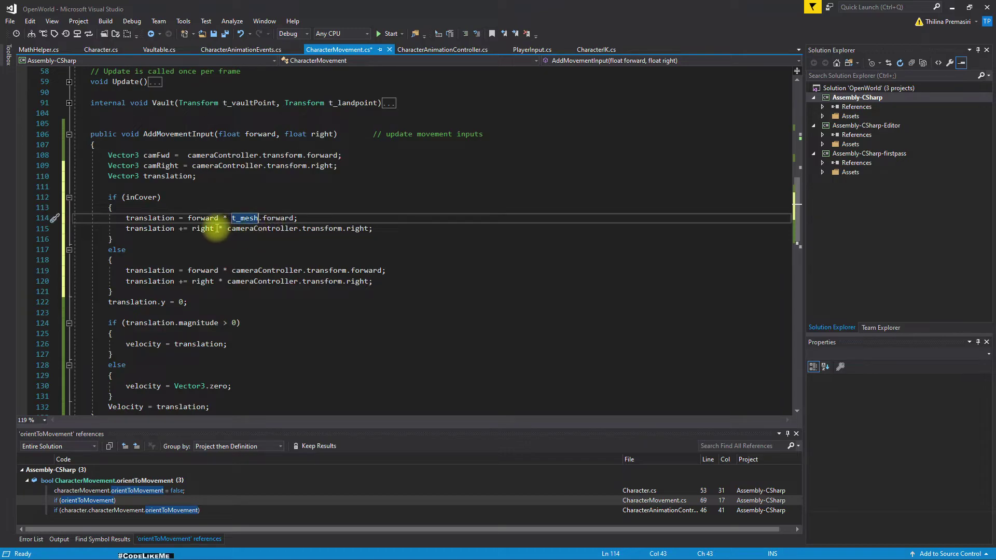
left_click_drag(227, 227, 333, 232)
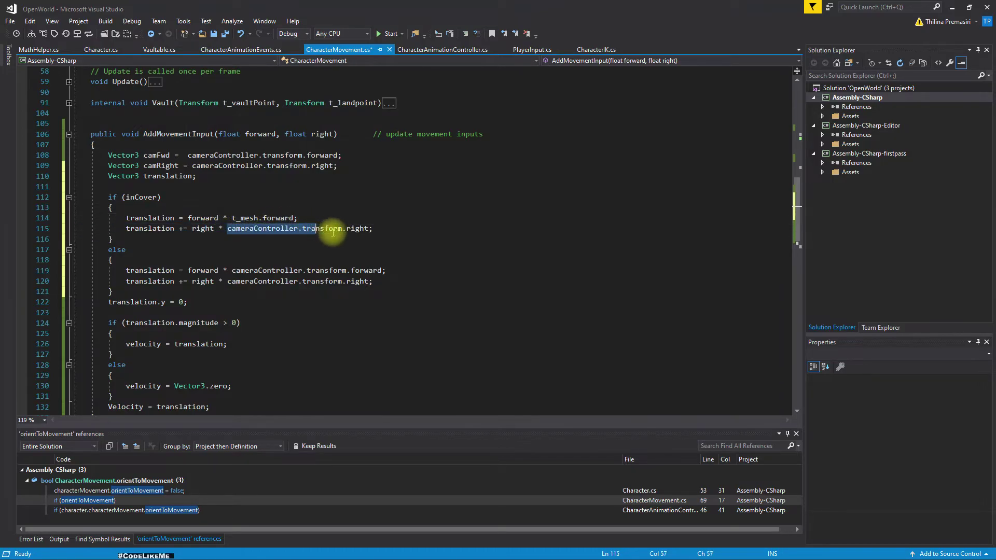
type("t_")
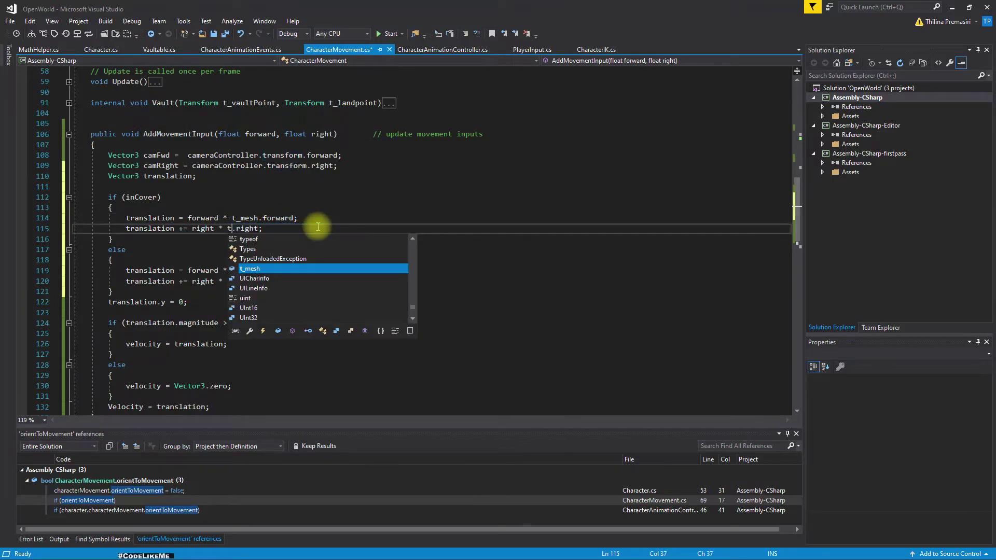
type("mesh")
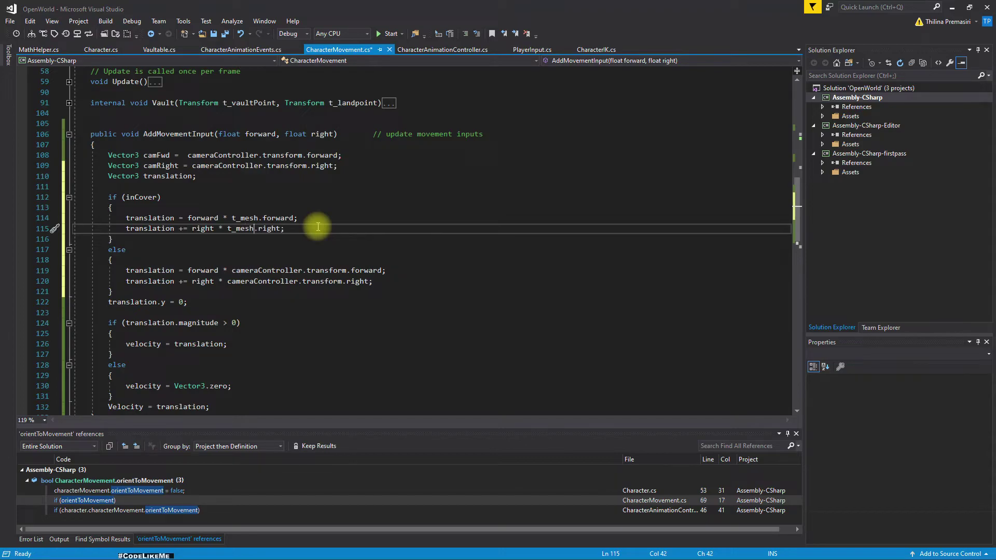
key("ctrl+s")
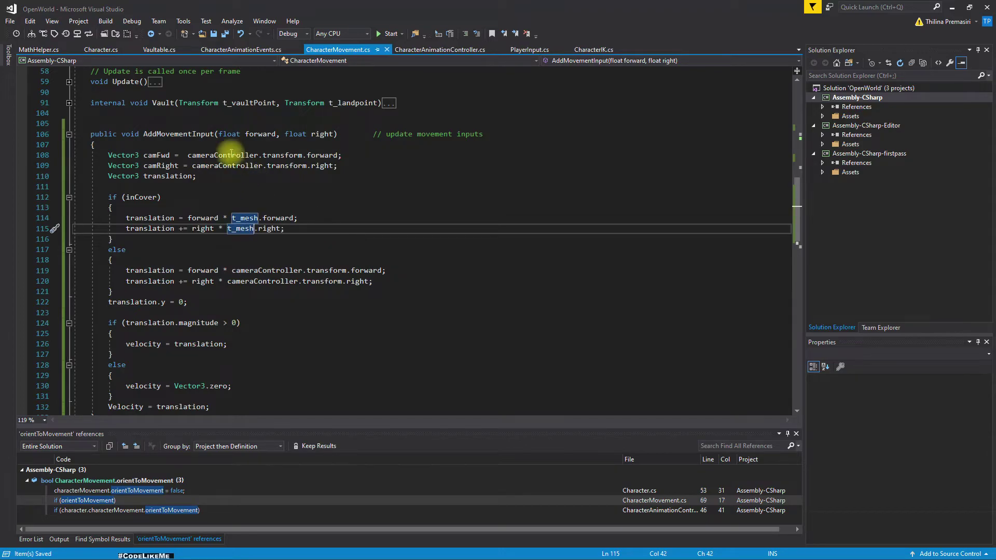
key("alt+Tab")
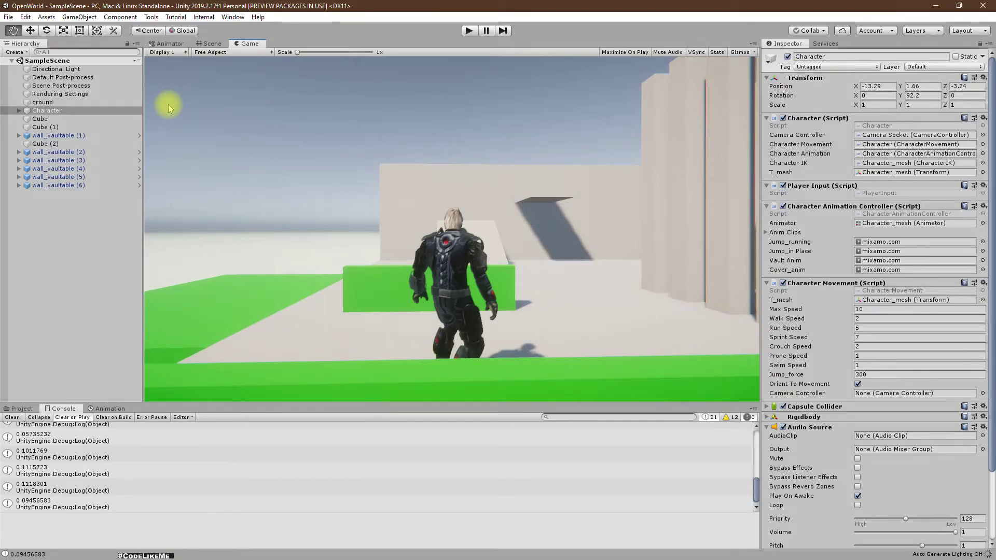
- Start Play mode, walk into cover at the green wall and slide along it until leaving cover
key("ctrl+p")
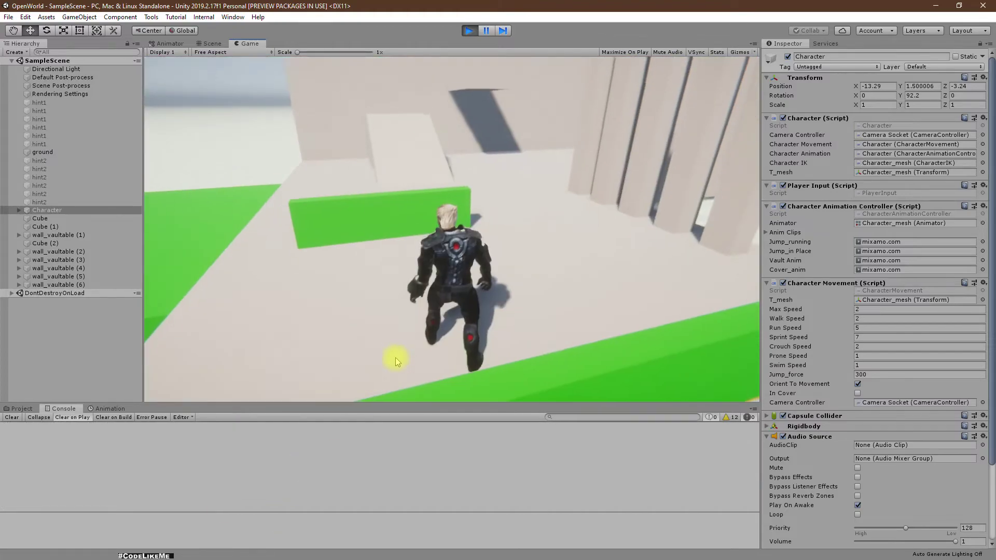
key("w")
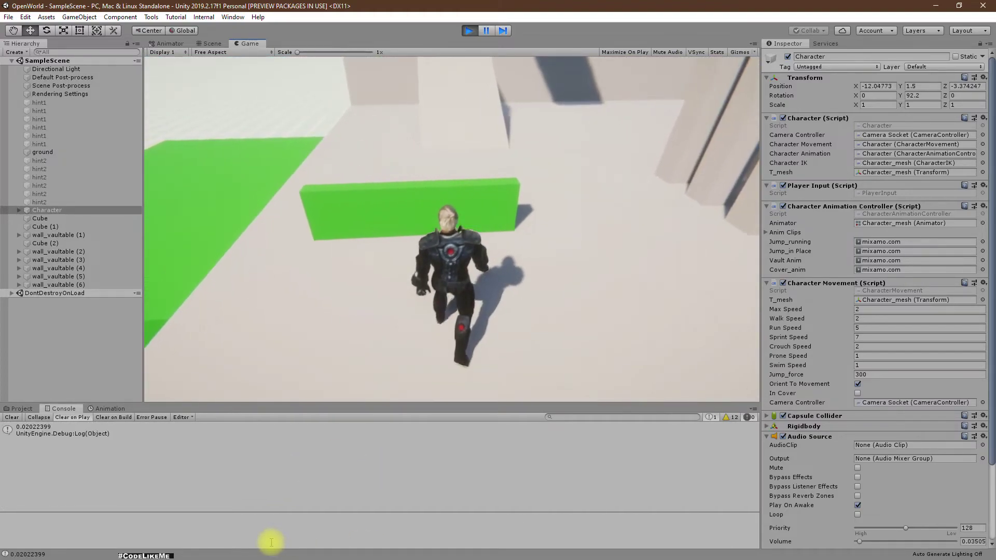
key("a")
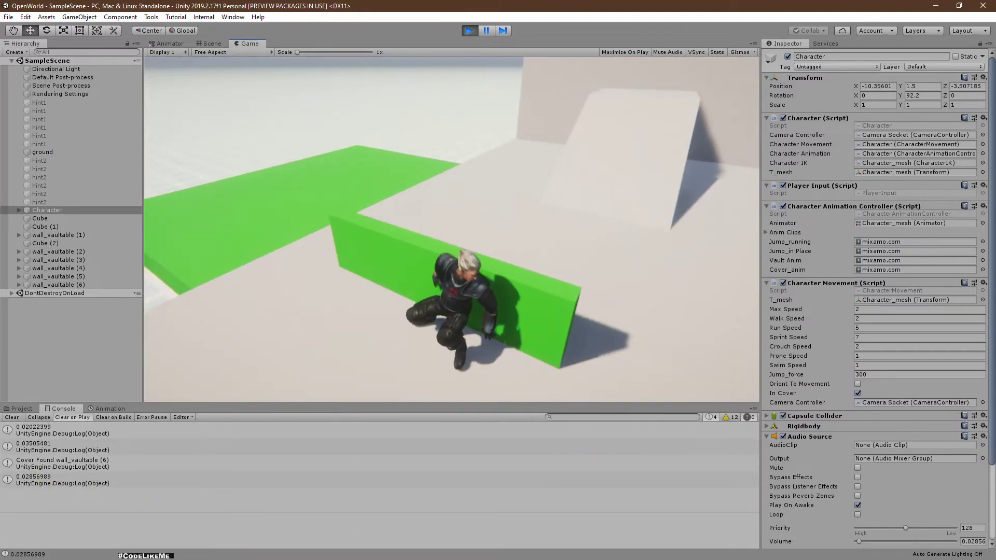
key("a")
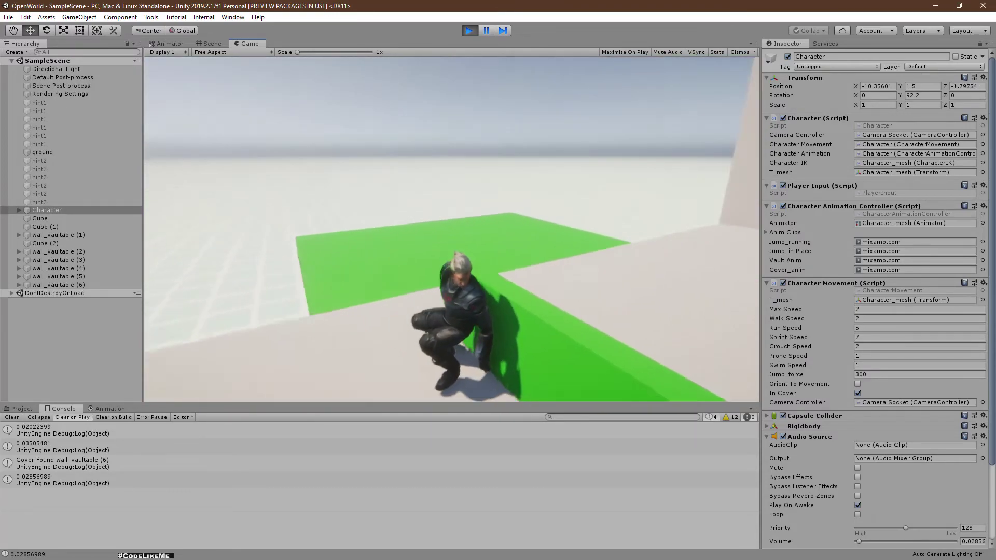
key("a")
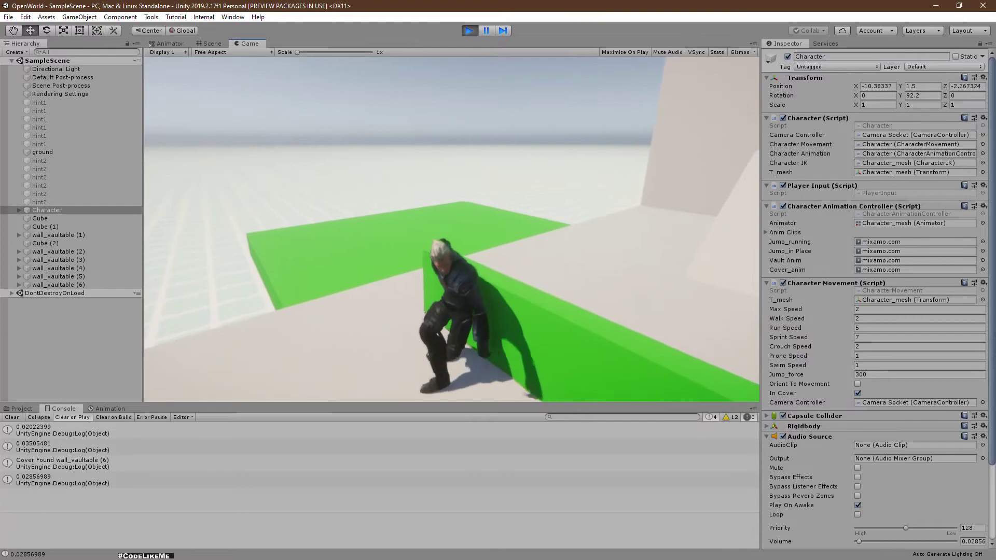
key("a")
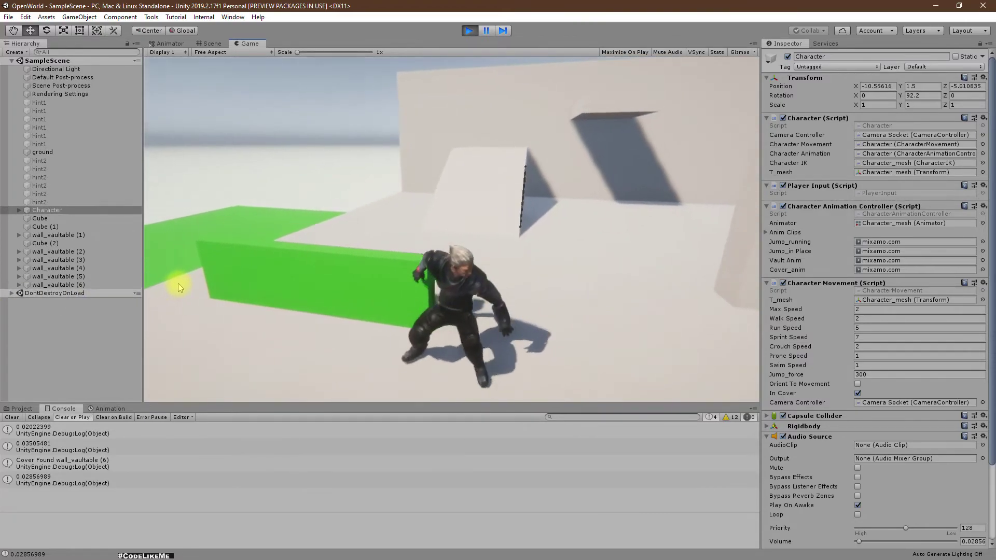
- Re-enter cover at the green wall and shuffle left and right along it
key("w")
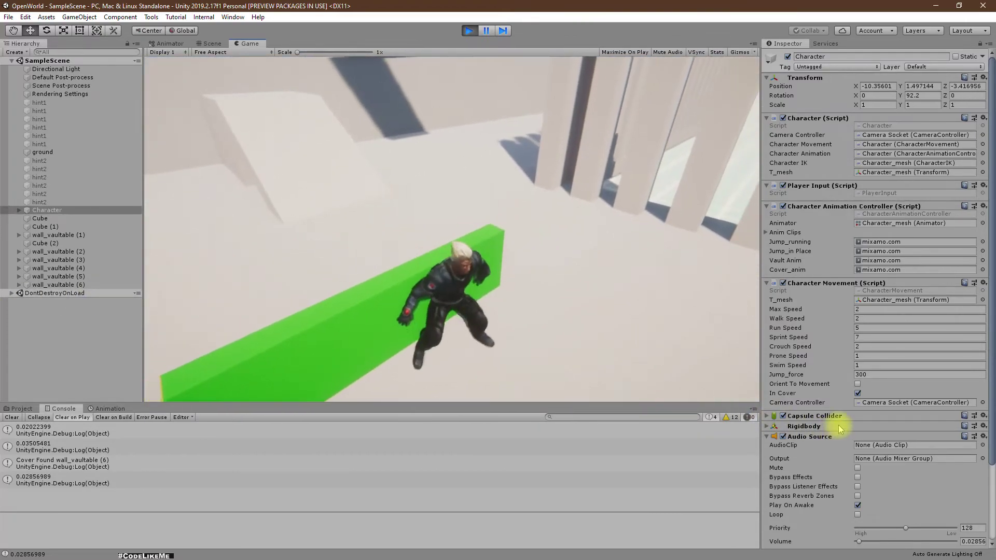
key("a")
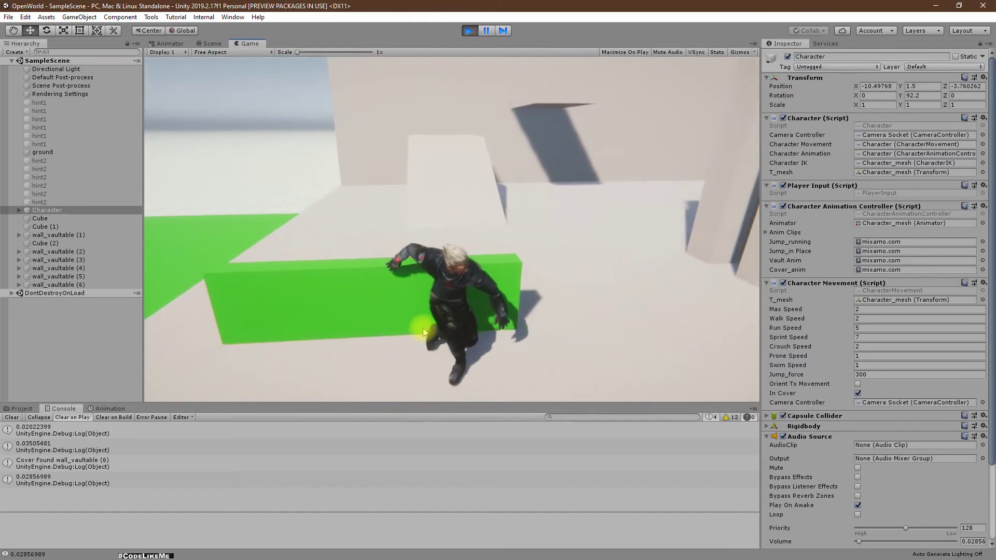
key("d")
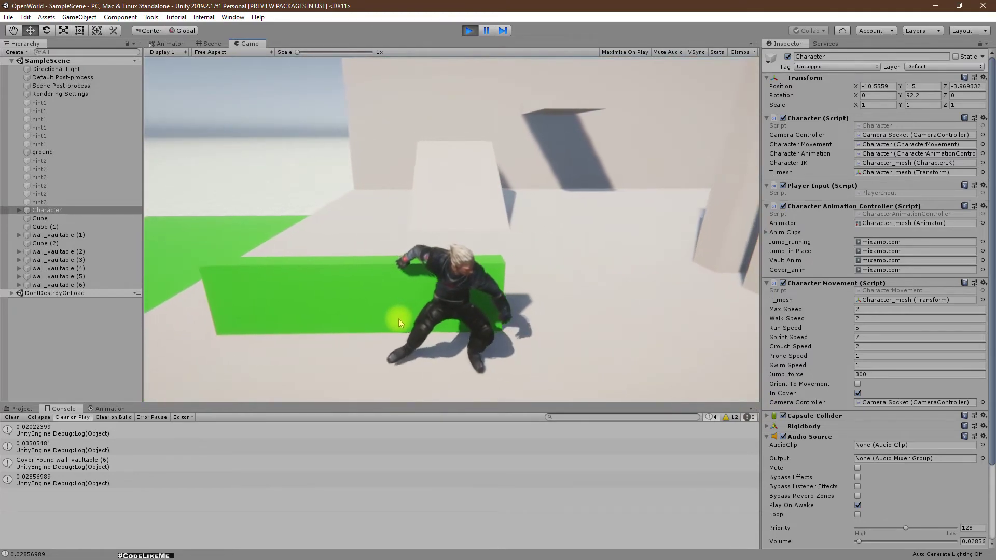
key("a")
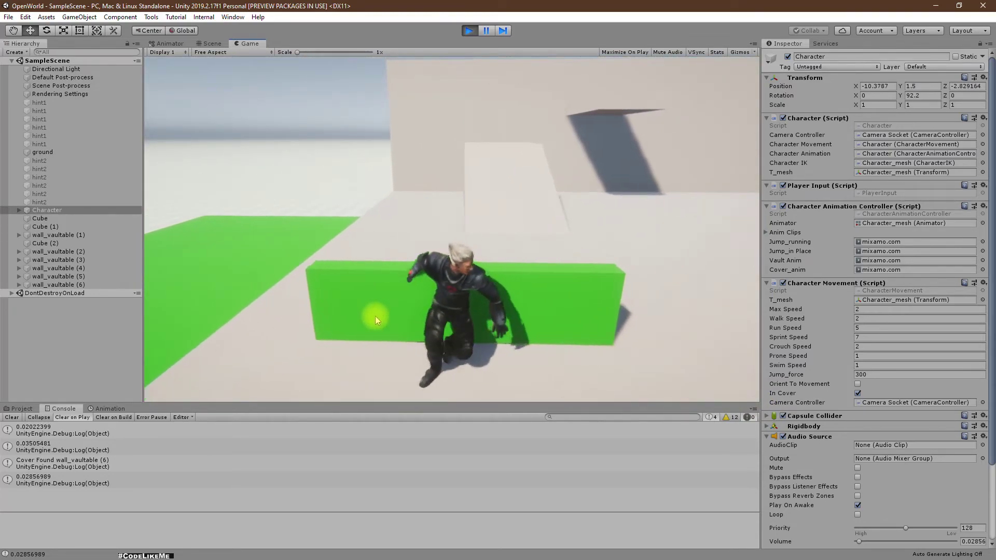
key("d")
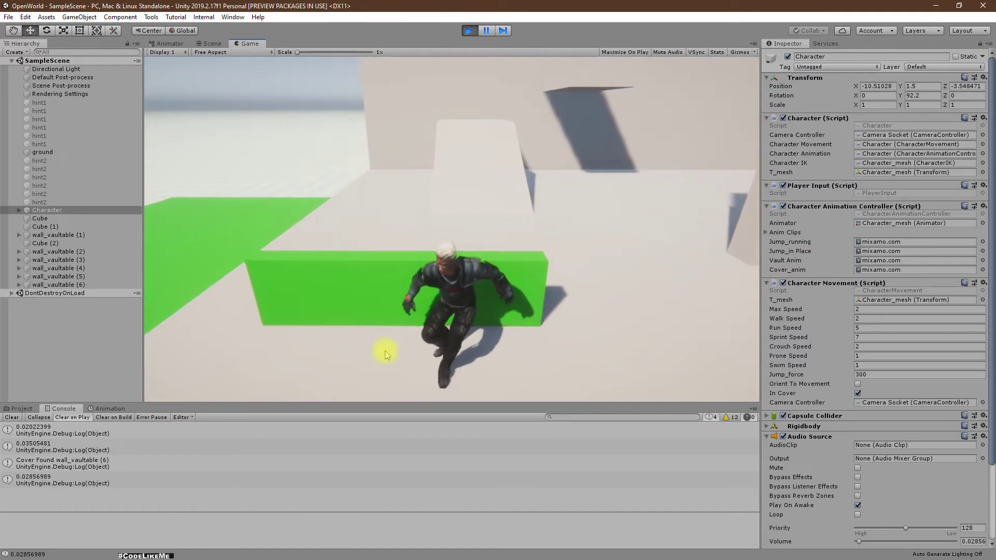
key("a")
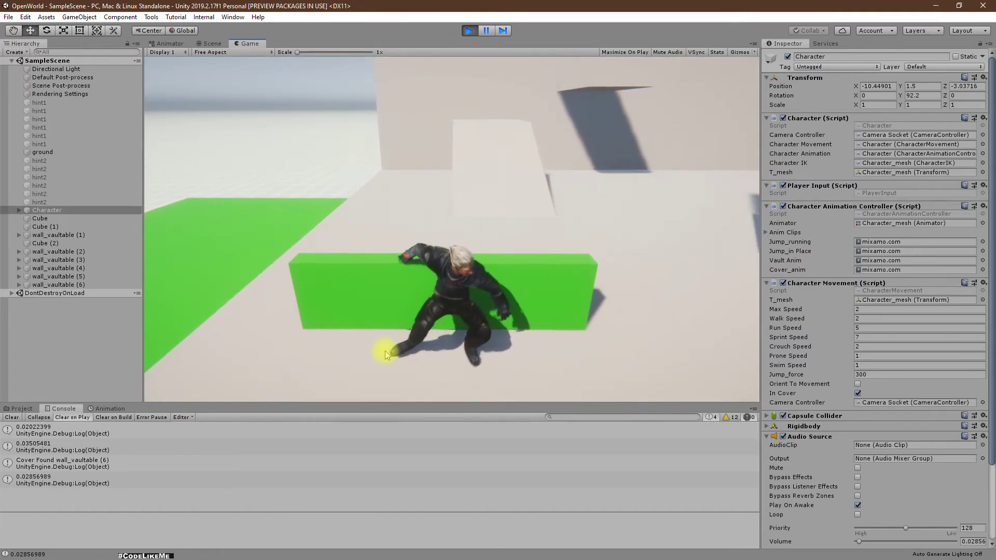
key("a")
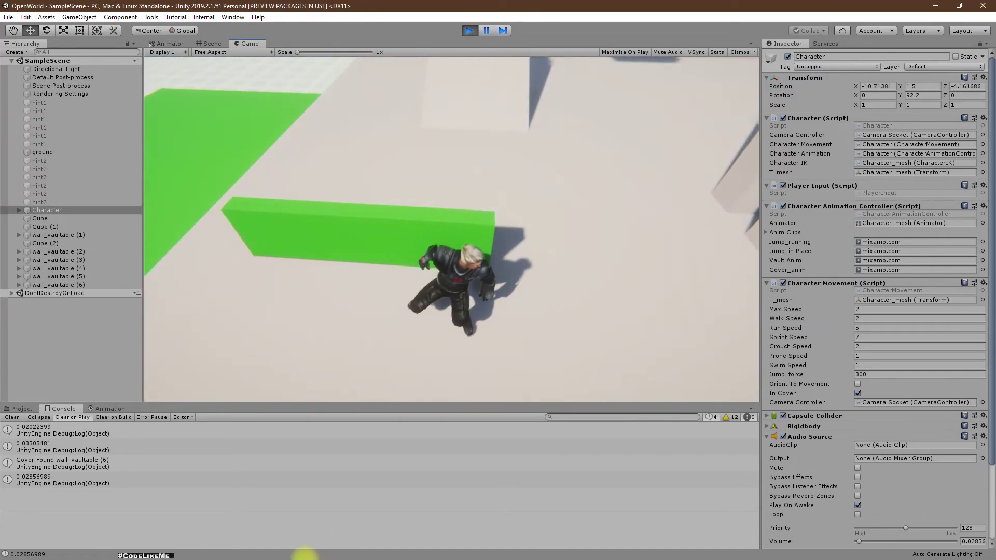
- Stand up from cover, swing the camera around the character, and stop Play mode
key("d")
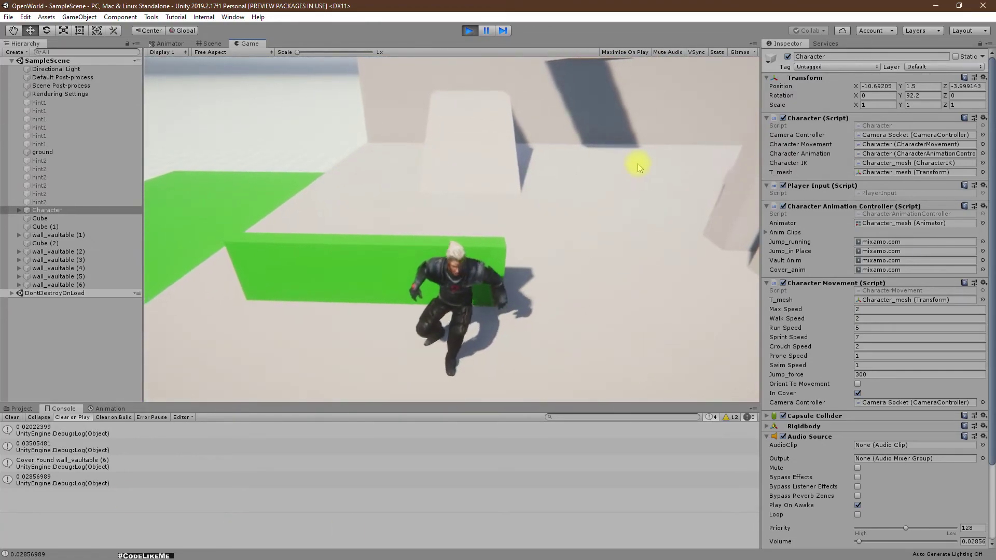
key("d")
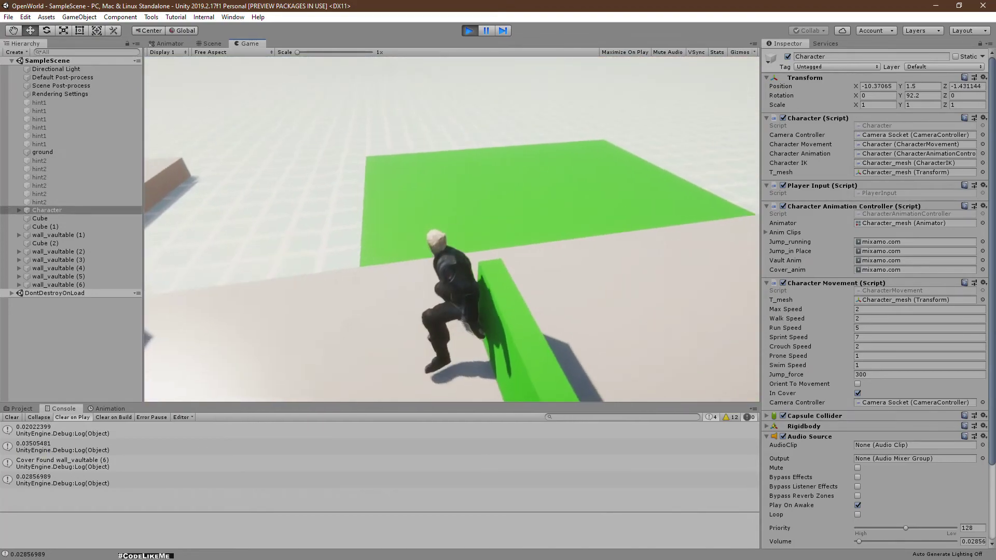
key("ctrl+p")
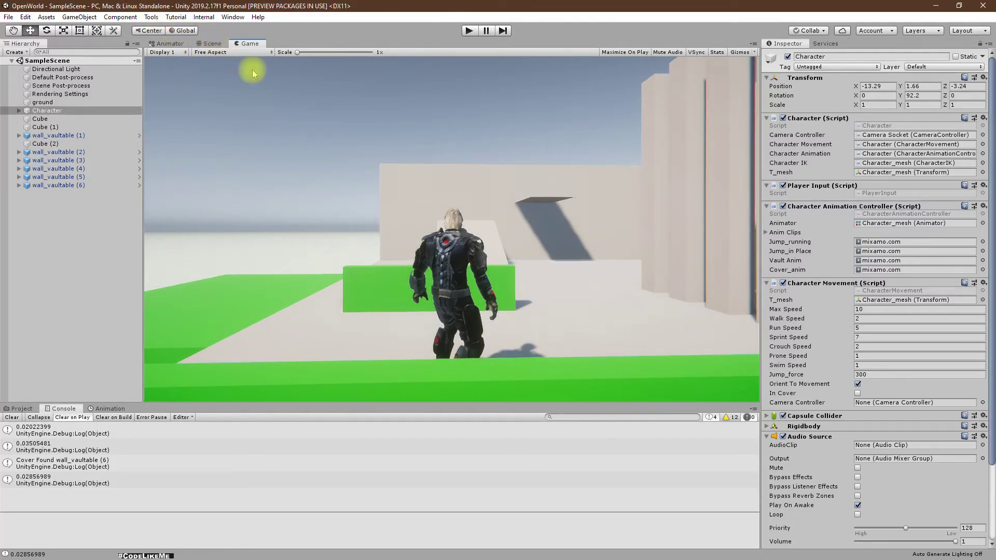
- Orbit the Scene view camera to look down on the green cover wall from above
left_click(210, 44)
mouse_move(498, 203)
right_mouse_down()
mouse_move(413, 267)
mouse_move(417, 204)
right_mouse_up()
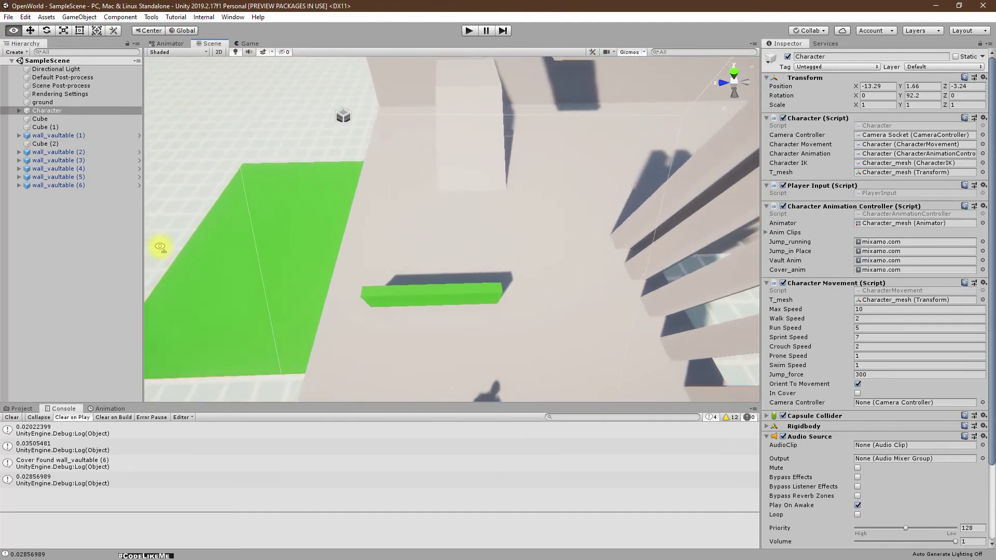
mouse_move(479, 223)
right_mouse_down()
mouse_move(534, 236)
mouse_move(457, 214)
mouse_move(534, 249)
mouse_move(474, 178)
mouse_move(480, 162)
mouse_move(469, 161)
right_mouse_up()
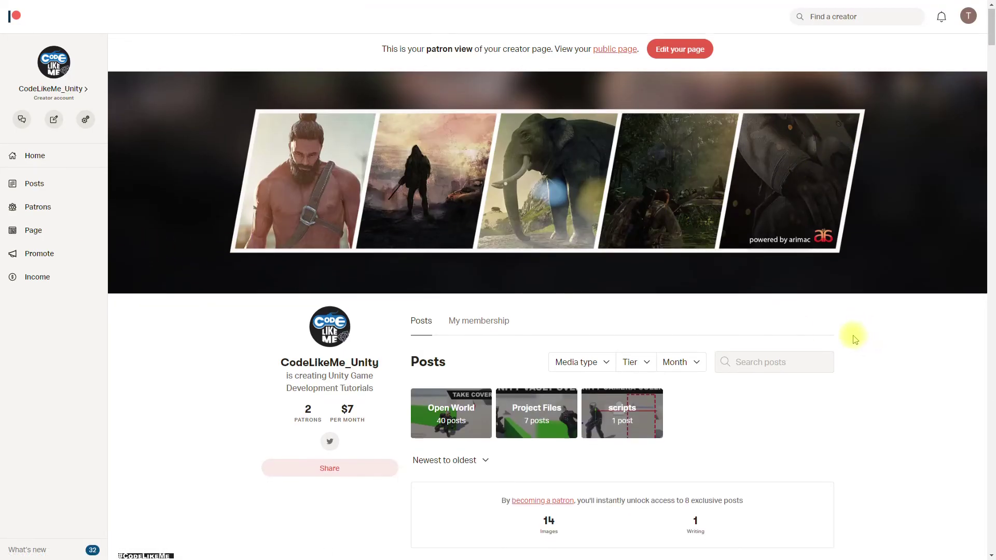
scroll(851, 333, "down", 2)
scroll(852, 333, "down", 4)
scroll(833, 333, "down", 3)
scroll(834, 334, "down", 3)
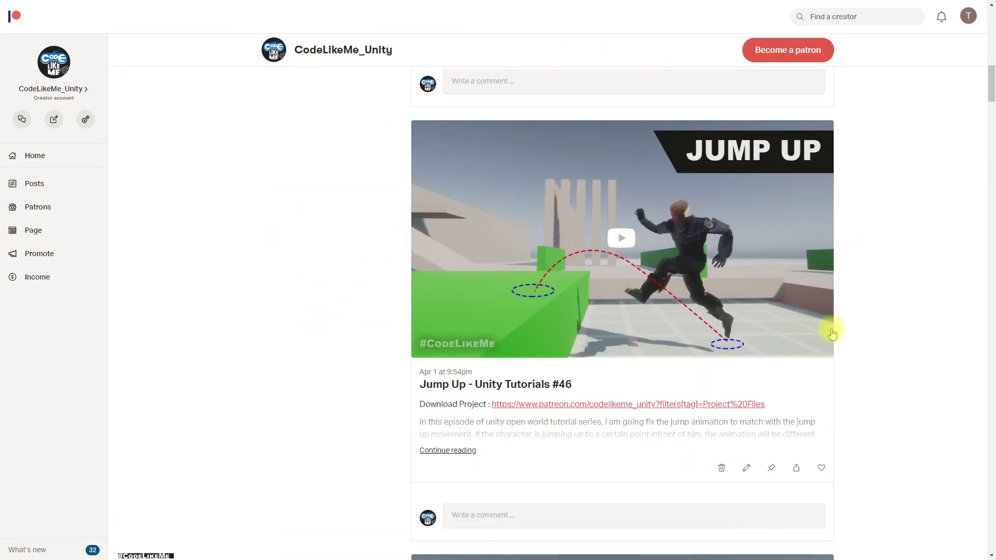
scroll(833, 333, "down", 4)
scroll(833, 332, "down", 4)
scroll(831, 330, "down", 3)
scroll(831, 331, "down", 4)
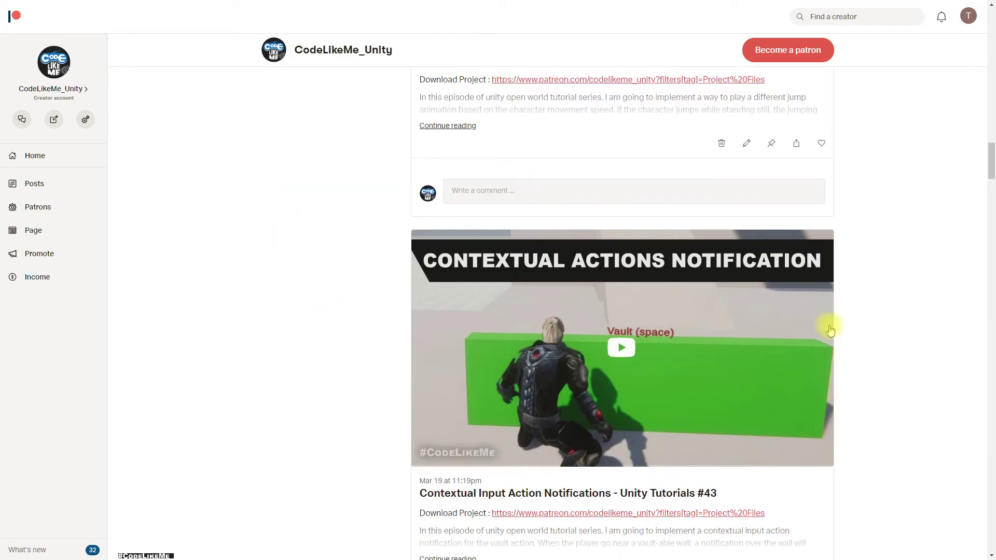
scroll(831, 331, "down", 4)
scroll(831, 329, "down", 4)
scroll(829, 327, "down", 3)
scroll(827, 325, "down", 3)
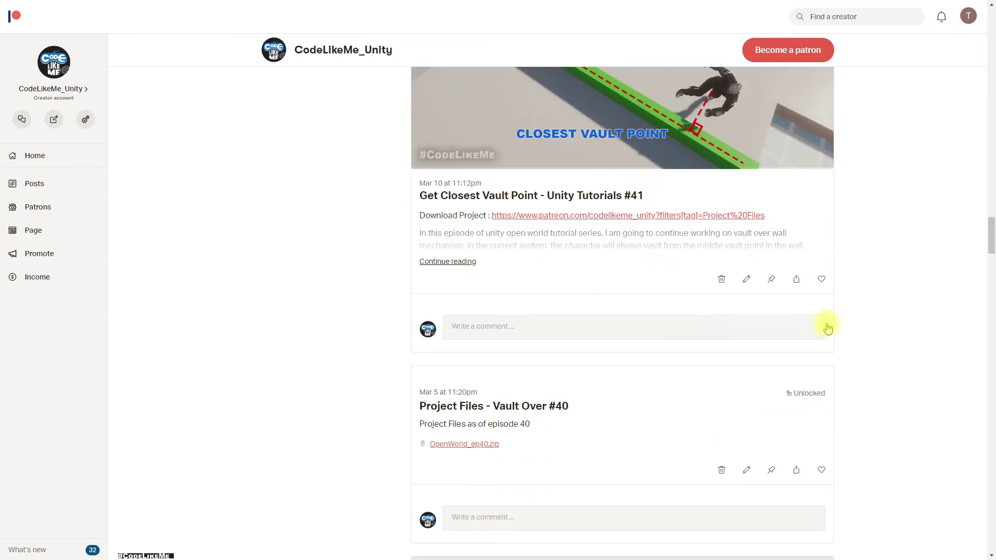
scroll(827, 326, "down", 1)
scroll(828, 325, "down", 2)
scroll(798, 310, "down", 1)
scroll(323, 243, "up", 3)
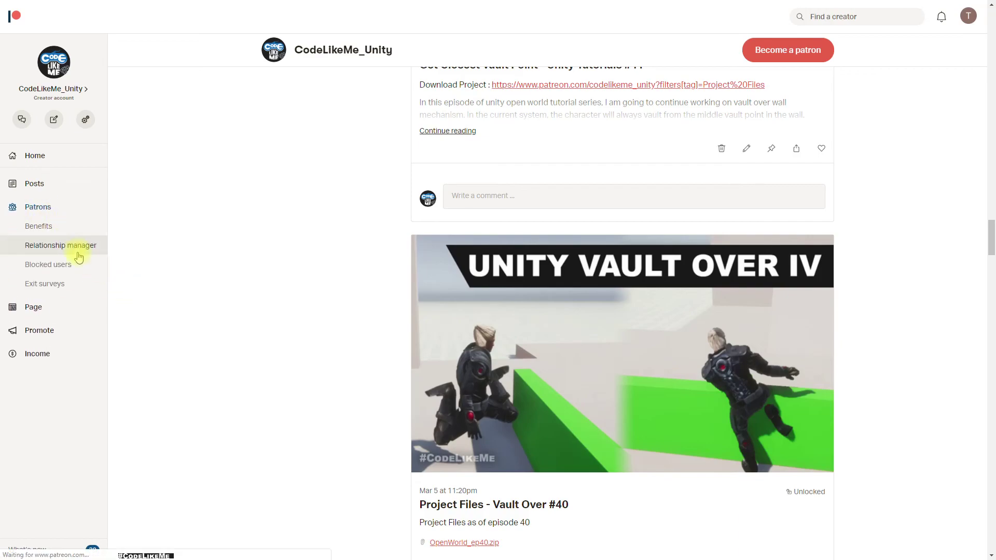
scroll(665, 340, "up", 4, "ctrl")
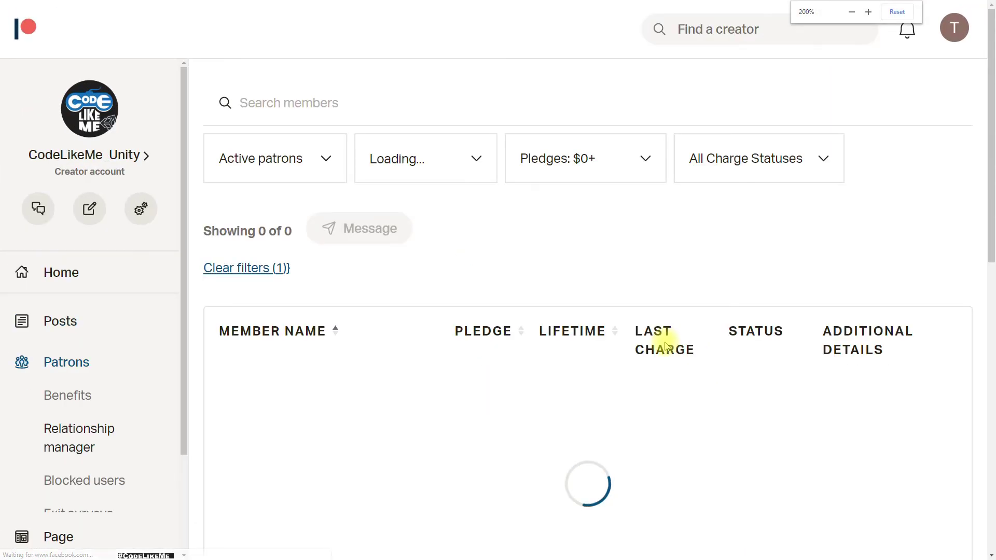
scroll(665, 340, "up", 1, "ctrl")
scroll(665, 345, "down", 1)
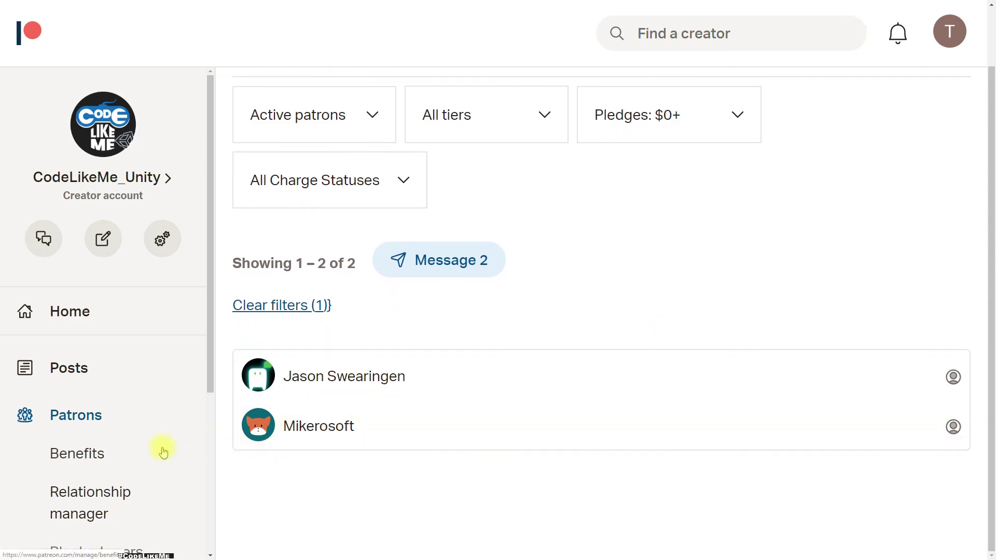